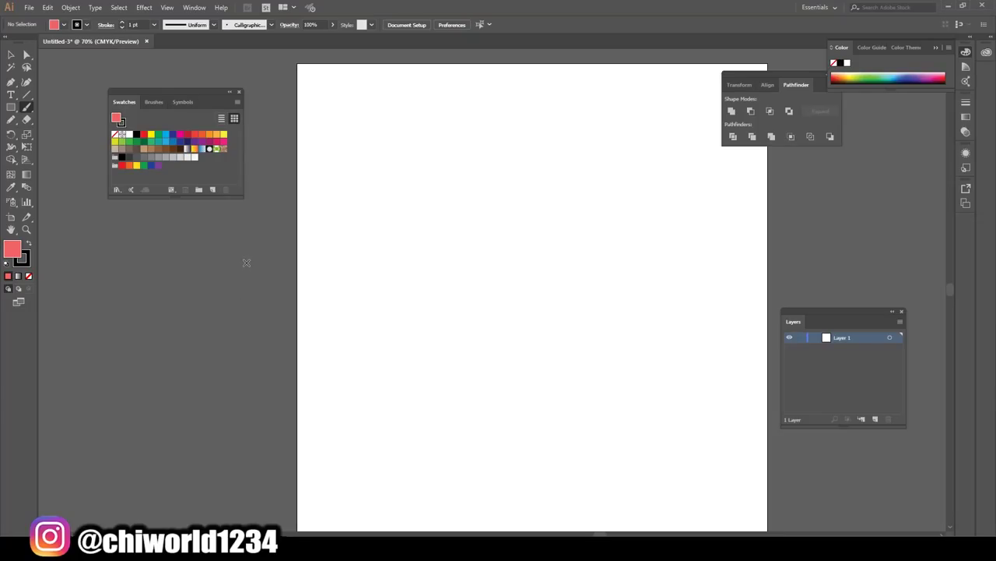
- Set a light 40%-opacity red stroke and rough out the head outline and ear
left_click(29, 243)
left_click_drag(332, 25, 312, 43)
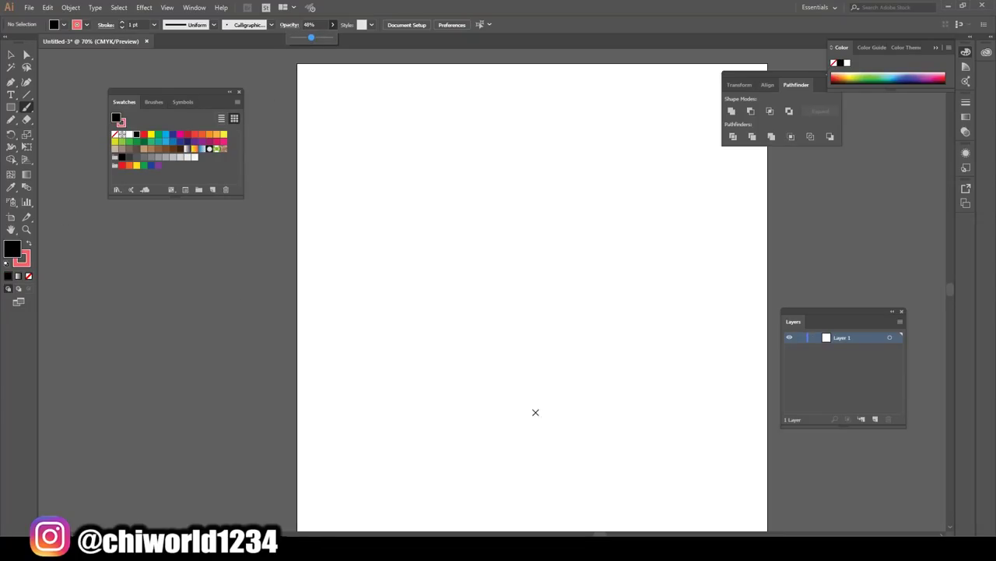
mouse_move(534, 461)
left_mouse_down()
mouse_move(600, 423)
mouse_move(645, 344)
mouse_move(668, 178)
mouse_move(398, 198)
left_mouse_up()
mouse_move(393, 157)
left_mouse_down()
mouse_move(402, 264)
mouse_move(378, 300)
mouse_move(423, 356)
mouse_move(385, 265)
mouse_move(490, 446)
left_mouse_up()
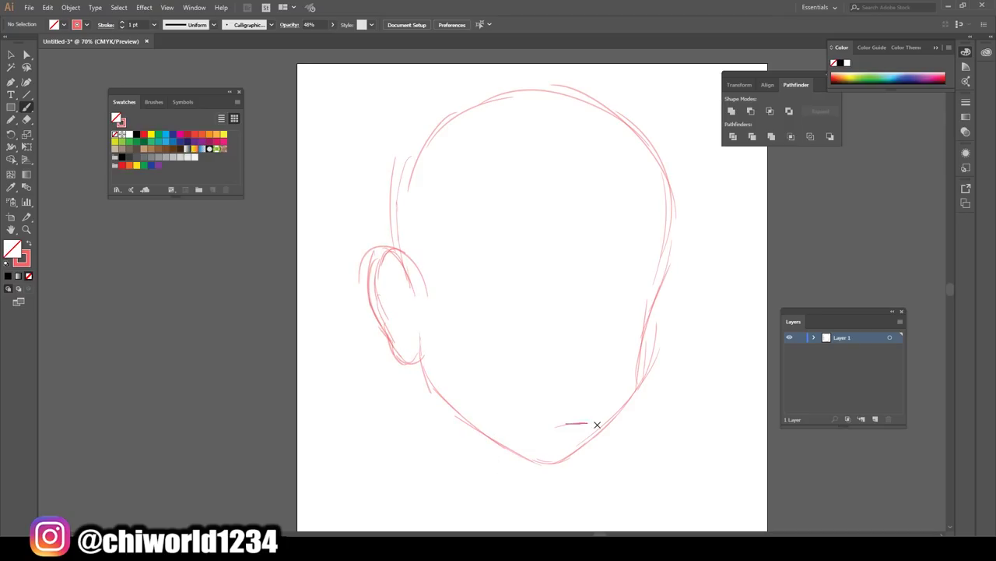
- Sketch the mouth, both eyes, the brow line and a line beside the ear
left_click_drag(612, 371, 567, 364)
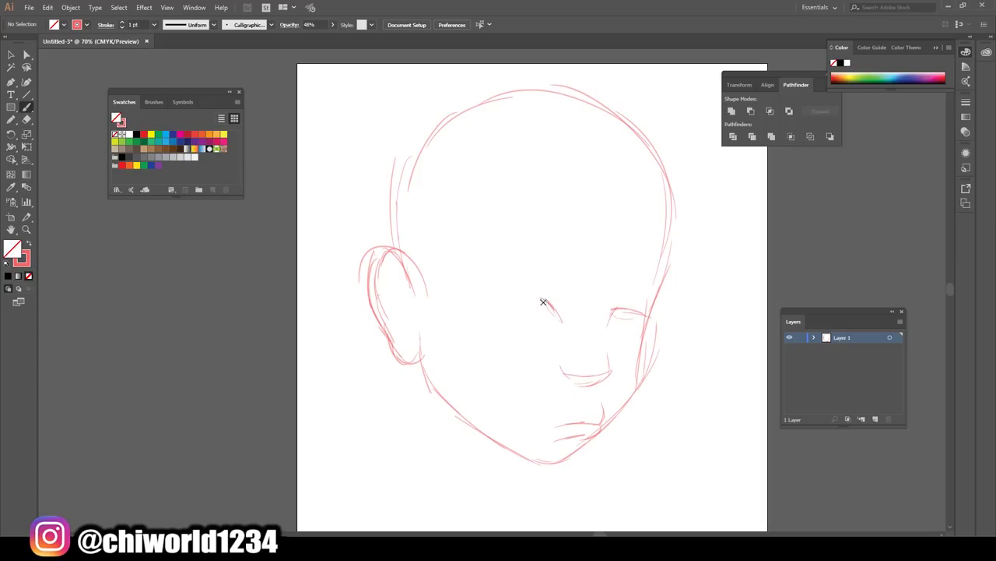
left_click_drag(494, 295, 553, 315)
left_click_drag(612, 310, 654, 307)
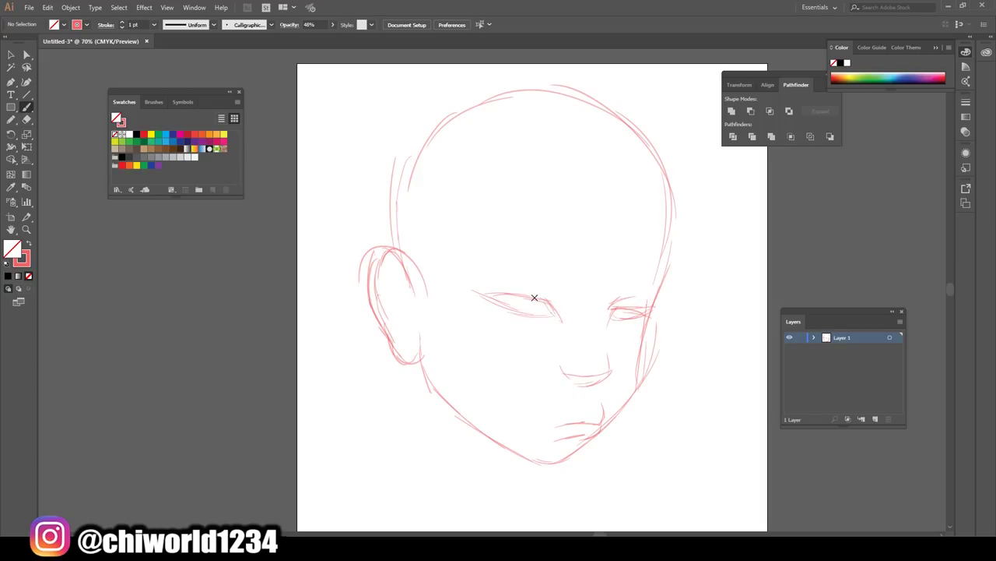
mouse_move(660, 269)
left_mouse_down()
mouse_move(615, 270)
mouse_move(529, 230)
mouse_move(467, 241)
left_mouse_up()
mouse_move(426, 296)
left_mouse_down()
mouse_move(436, 210)
mouse_move(480, 138)
left_mouse_up()
- Sketch the hairline and curly braid strands around the crown and left side
mouse_move(650, 165)
left_mouse_down()
mouse_move(510, 140)
mouse_move(495, 185)
mouse_move(434, 215)
left_mouse_up()
mouse_move(499, 187)
left_mouse_down()
mouse_move(494, 161)
mouse_move(613, 161)
mouse_move(563, 143)
mouse_move(569, 101)
mouse_move(551, 142)
mouse_move(423, 111)
mouse_move(385, 160)
mouse_move(387, 193)
left_mouse_up()
mouse_move(649, 159)
left_mouse_down()
mouse_move(615, 107)
mouse_move(433, 109)
left_mouse_up()
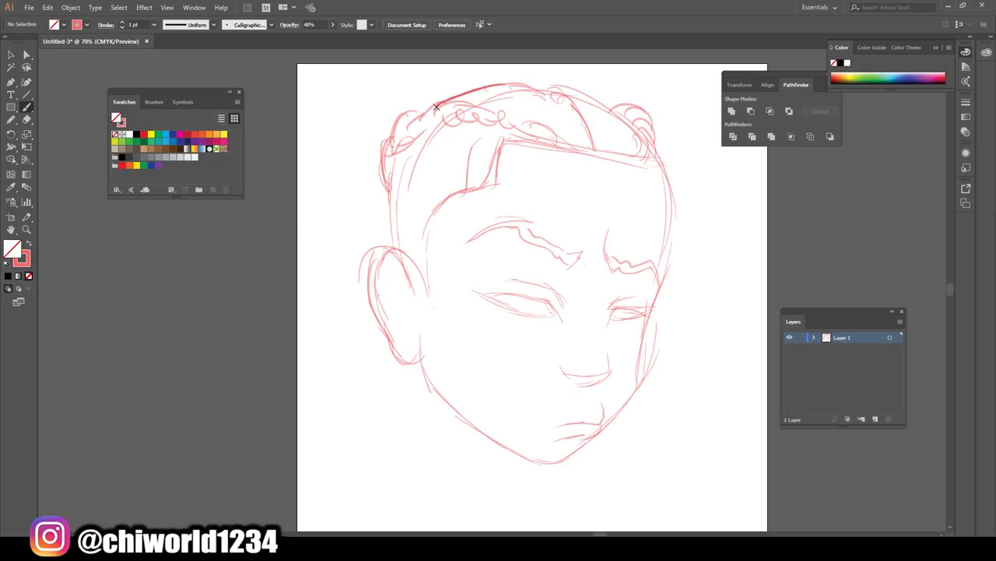
mouse_move(546, 94)
left_mouse_down()
mouse_move(577, 148)
mouse_move(667, 178)
left_mouse_up()
left_click_drag(501, 145, 389, 188)
left_click_drag(393, 177, 389, 232)
- Sketch the left side of the neck and the left upper eyelid
left_click_drag(442, 389, 453, 477)
left_click_drag(446, 408, 428, 497)
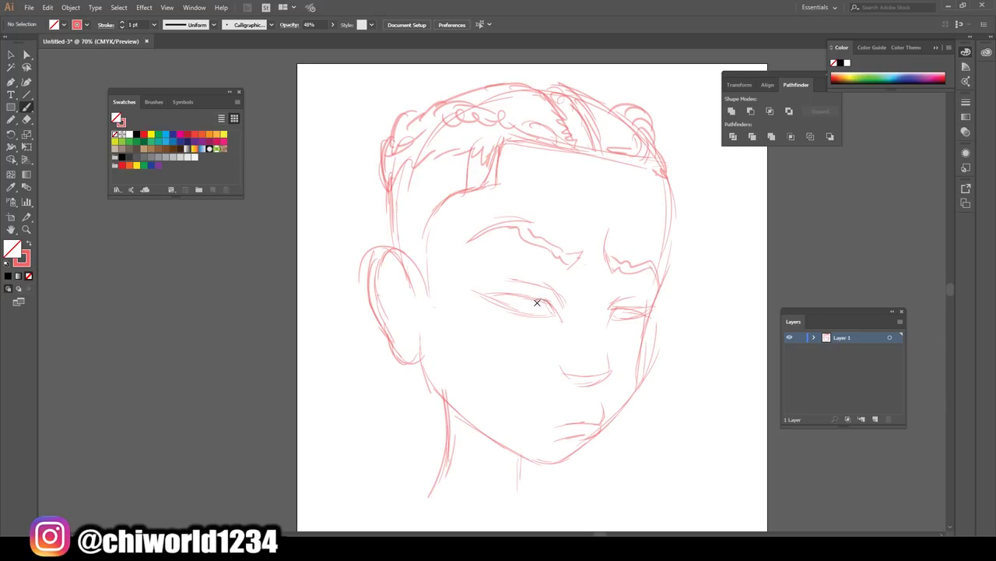
left_click_drag(549, 300, 468, 290)
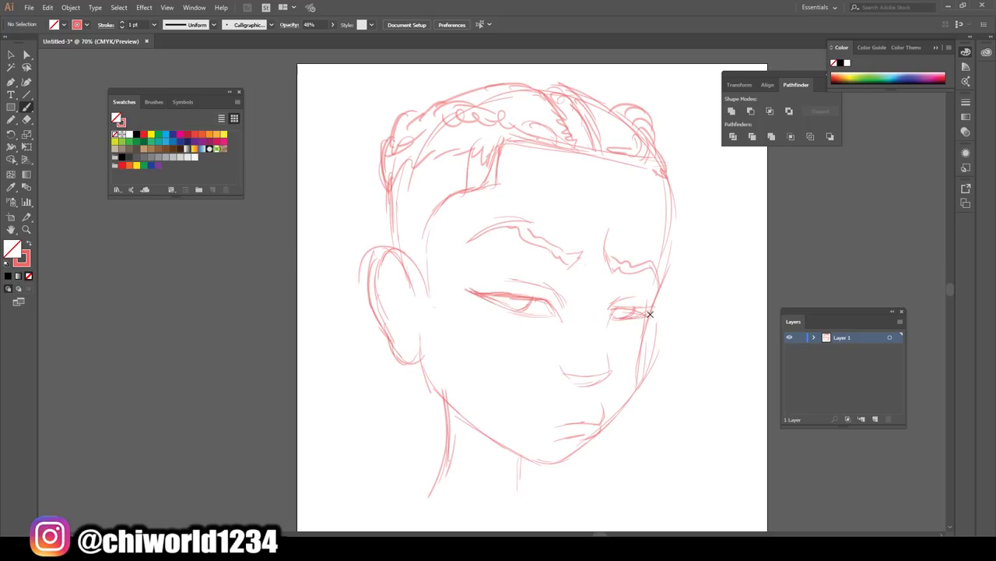
left_click_drag(558, 299, 464, 284)
- Add forehead squiggles, cheek tattoo marks, small dots between the eyes, and darken the chin
mouse_move(595, 173)
left_mouse_down()
mouse_move(550, 169)
mouse_move(516, 185)
left_mouse_up()
mouse_move(627, 338)
left_mouse_down()
mouse_move(628, 352)
mouse_move(640, 344)
left_mouse_up()
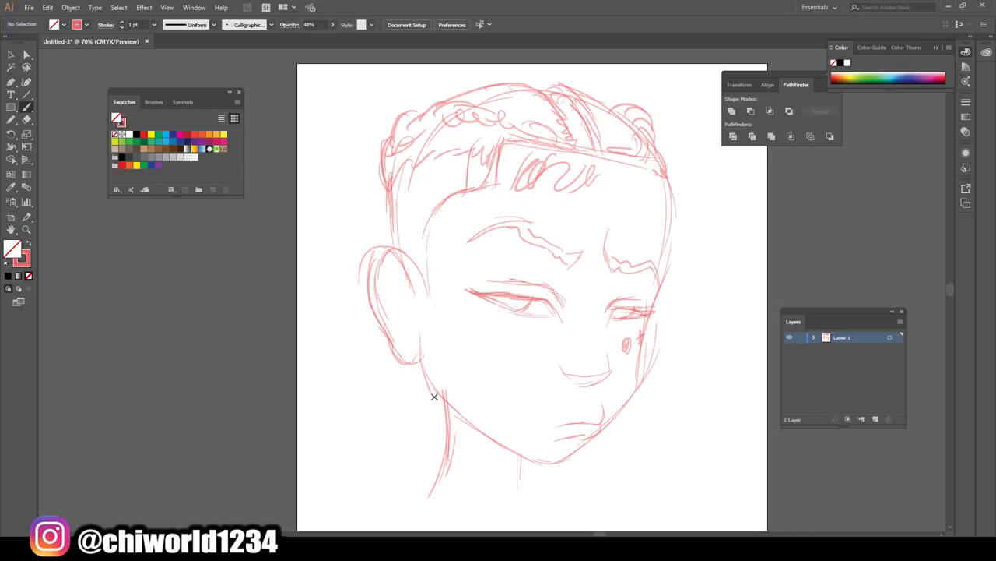
left_click_drag(504, 359, 512, 368)
left_click_drag(478, 326, 472, 342)
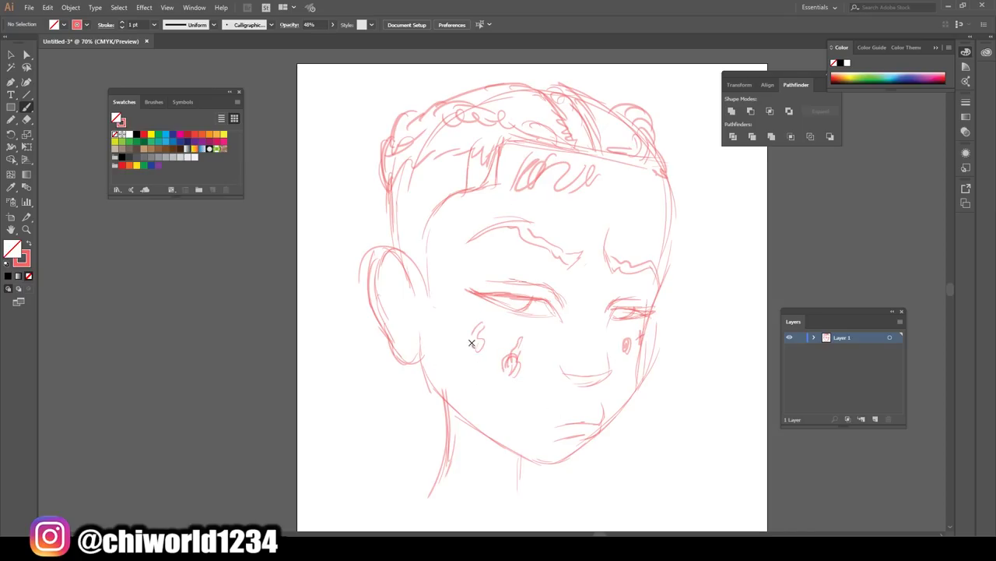
left_click_drag(585, 313, 587, 314)
left_click_drag(597, 313, 598, 314)
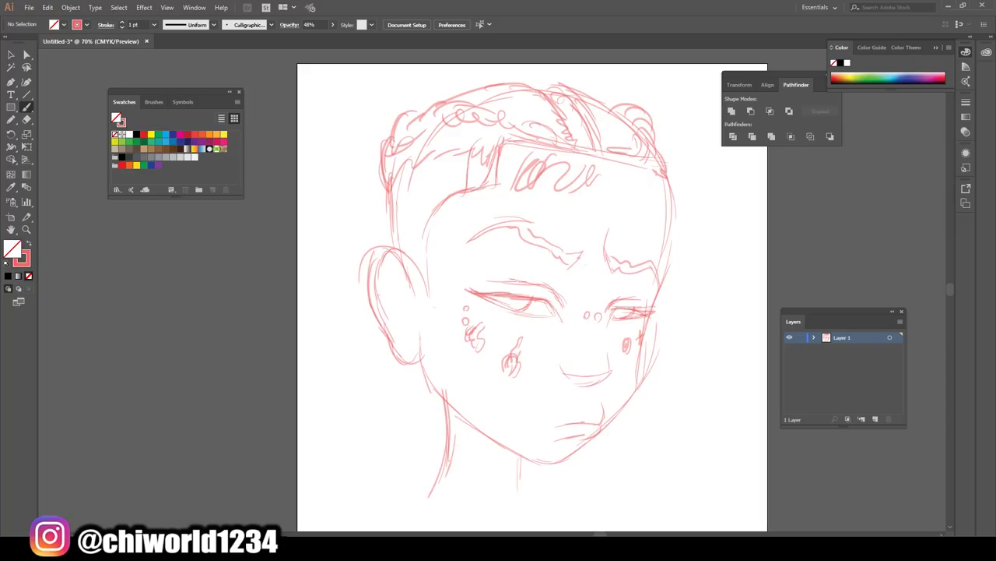
left_click_drag(574, 385, 578, 389)
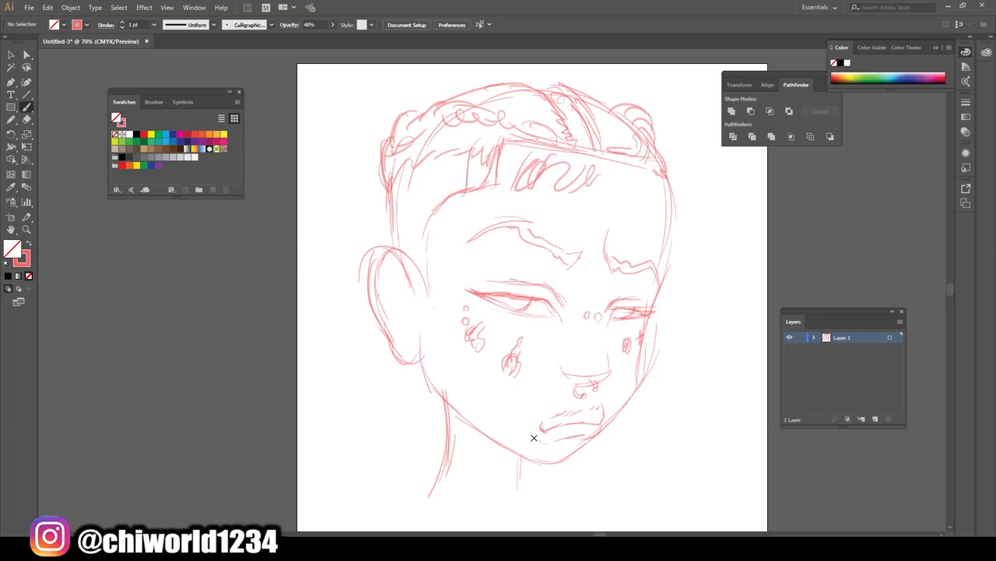
left_click_drag(580, 452, 514, 462)
- Delete the old eyebrow and contour strokes
left_click(11, 54)
left_click_drag(467, 256, 552, 215)
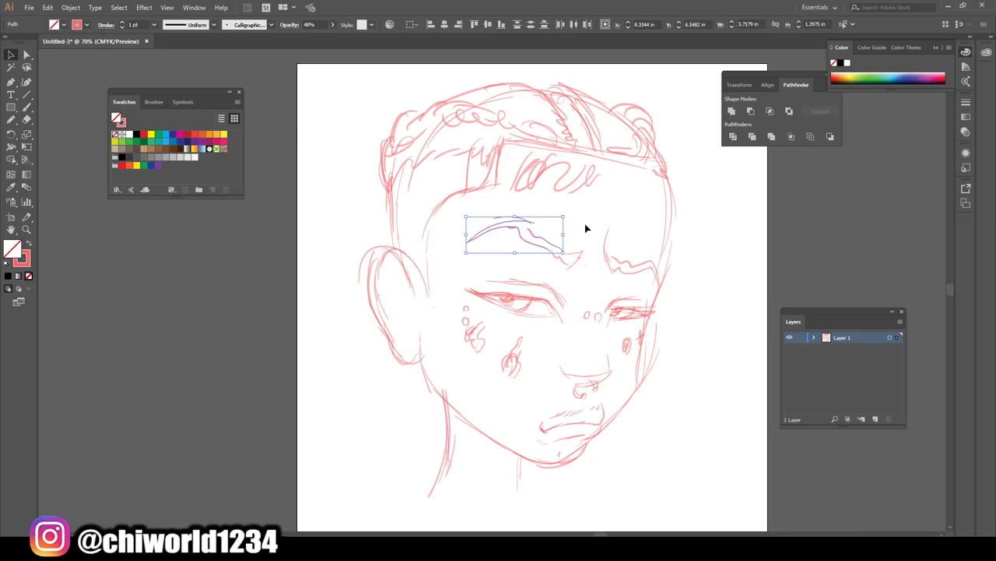
key("Delete")
mouse_move(512, 269)
left_mouse_down()
mouse_move(674, 243)
mouse_move(617, 296)
mouse_move(640, 269)
mouse_move(597, 282)
mouse_move(474, 247)
mouse_move(453, 257)
left_mouse_up()
key("Delete")
key("n")
- Redraw scowling, hatched eyebrows and strengthen the jawline and left cheek
left_click_drag(582, 278, 559, 218)
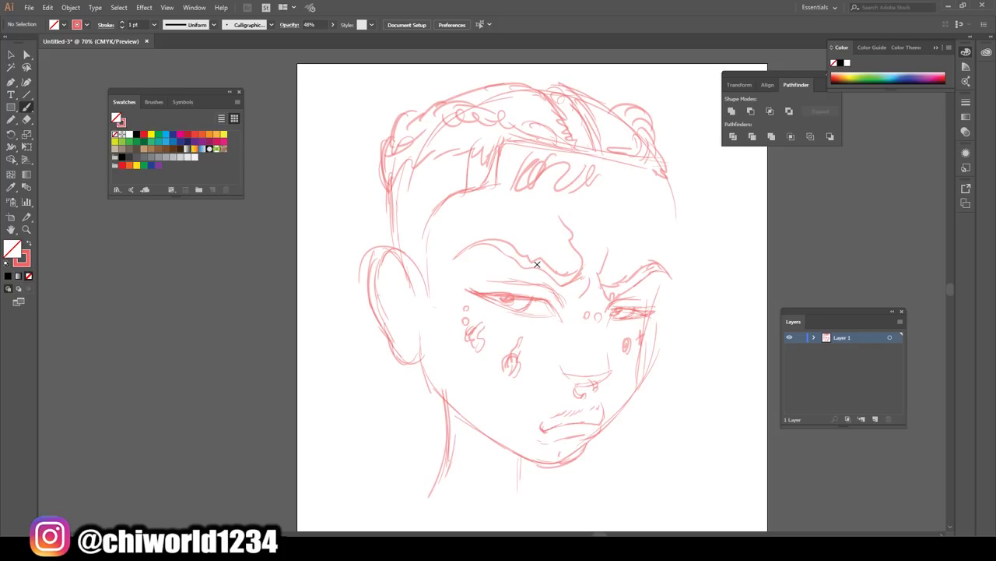
scroll(537, 265, "down", 2)
scroll(633, 405, "up", 1)
mouse_move(607, 324)
left_mouse_down()
mouse_move(623, 291)
mouse_move(617, 159)
left_mouse_up()
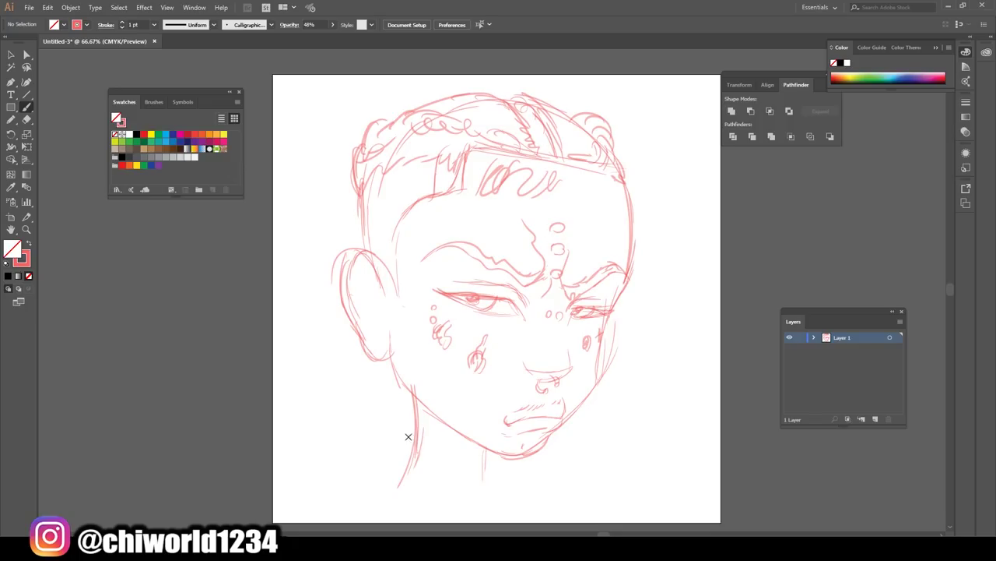
mouse_move(614, 305)
left_mouse_down()
mouse_move(590, 388)
mouse_move(536, 455)
mouse_move(489, 448)
left_mouse_up()
left_click_drag(517, 270, 471, 256)
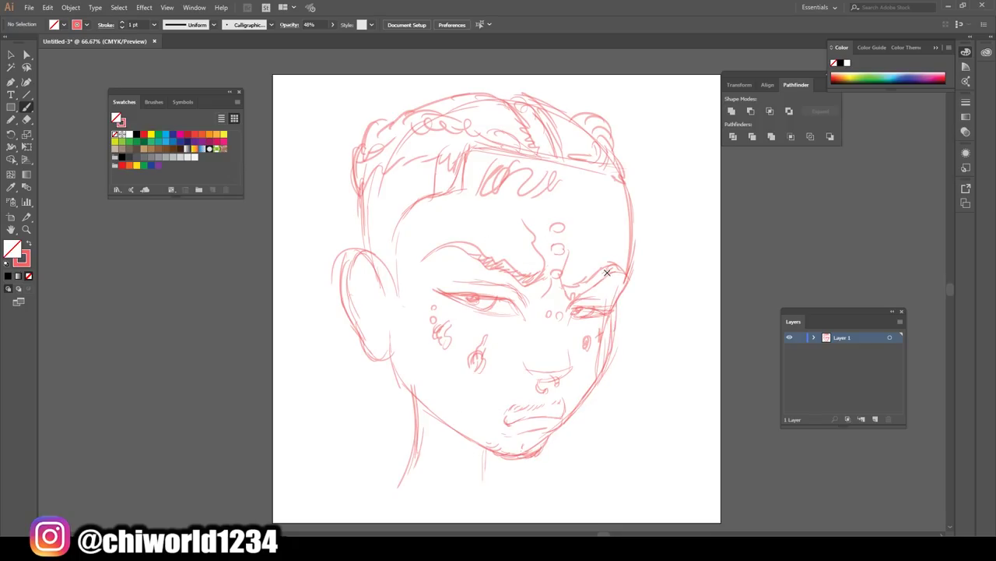
left_click_drag(610, 269, 567, 296)
mouse_move(402, 289)
left_mouse_down()
mouse_move(397, 382)
mouse_move(411, 440)
left_mouse_up()
- Add hair strands on the left side and an earring on the ear lobe
left_click_drag(371, 255, 360, 133)
left_click_drag(366, 190, 381, 113)
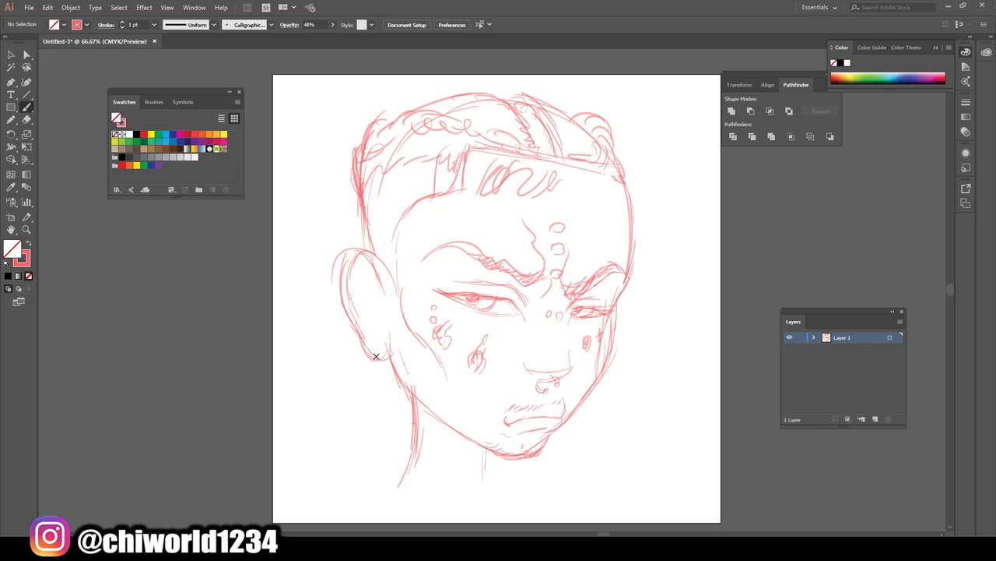
left_click_drag(374, 342, 372, 344)
- Select the whole sketch, scale it down and shift it slightly down-right
key("ctrl+minus")
key("v")
mouse_move(375, 88)
left_mouse_down()
mouse_move(660, 406)
mouse_move(571, 348)
left_mouse_up()
left_click_drag(456, 160, 467, 169)
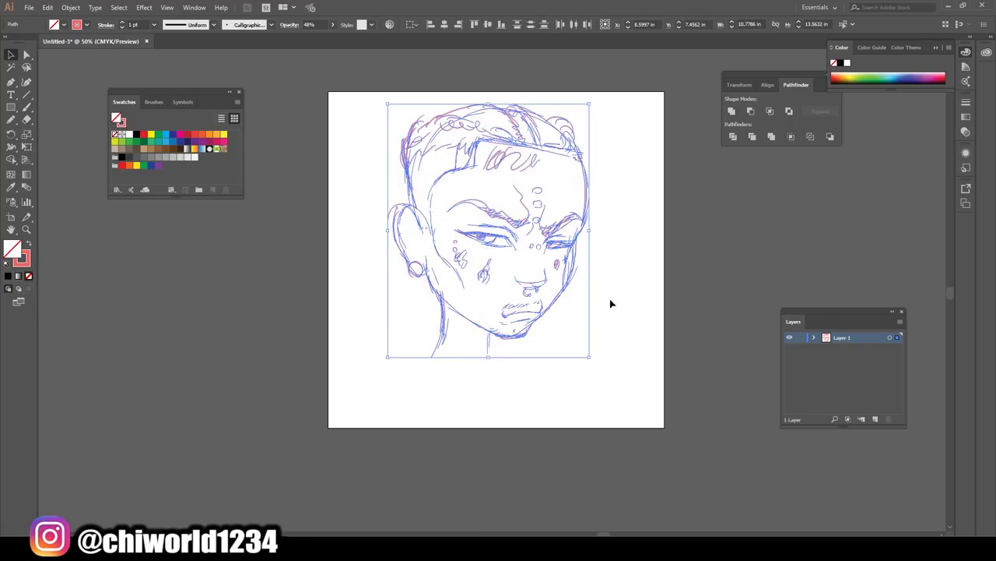
left_click(609, 301)
- Draw the throat and a U-shaped chain of links around both sides of the neck
key("n")
mouse_move(501, 334)
left_mouse_down()
mouse_move(467, 369)
mouse_move(425, 337)
left_mouse_up()
key("ctrl+plus")
key("ctrl+plus")
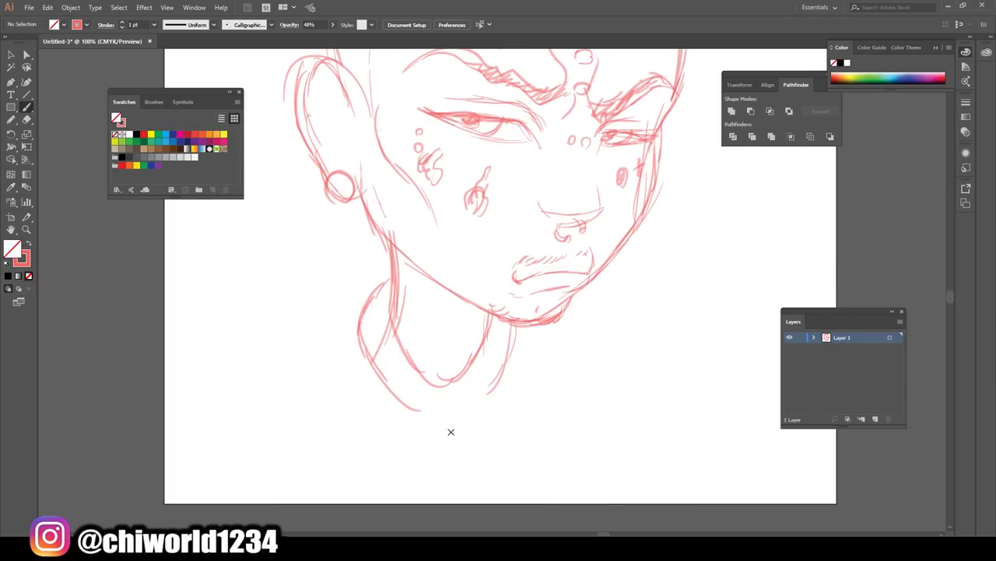
mouse_move(451, 432)
left_mouse_down()
mouse_move(433, 379)
mouse_move(458, 424)
mouse_move(501, 361)
mouse_move(486, 347)
mouse_move(499, 344)
left_mouse_up()
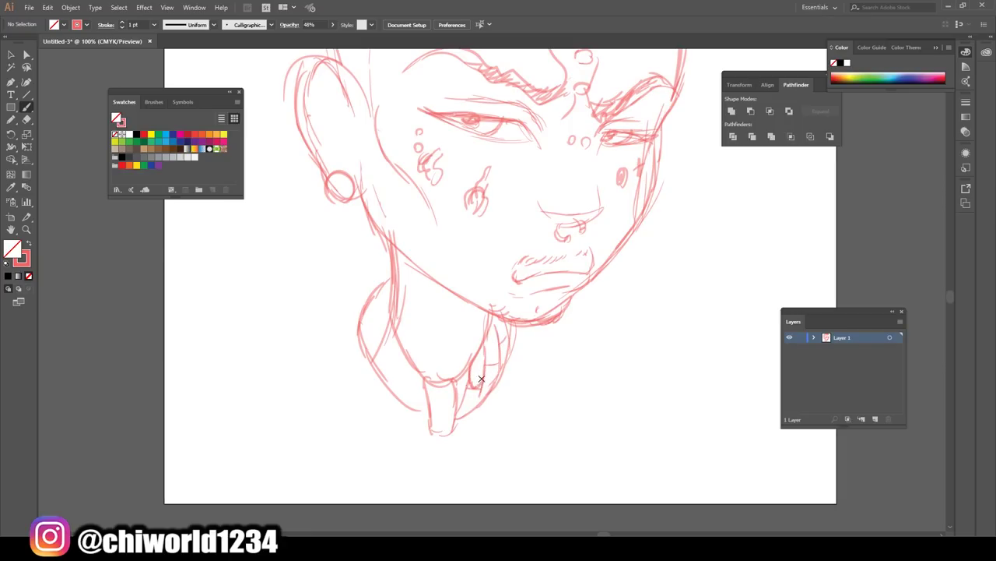
mouse_move(464, 395)
left_mouse_down()
mouse_move(456, 406)
mouse_move(517, 346)
mouse_move(496, 313)
left_mouse_up()
left_click_drag(484, 347, 491, 319)
left_click_drag(485, 342, 466, 371)
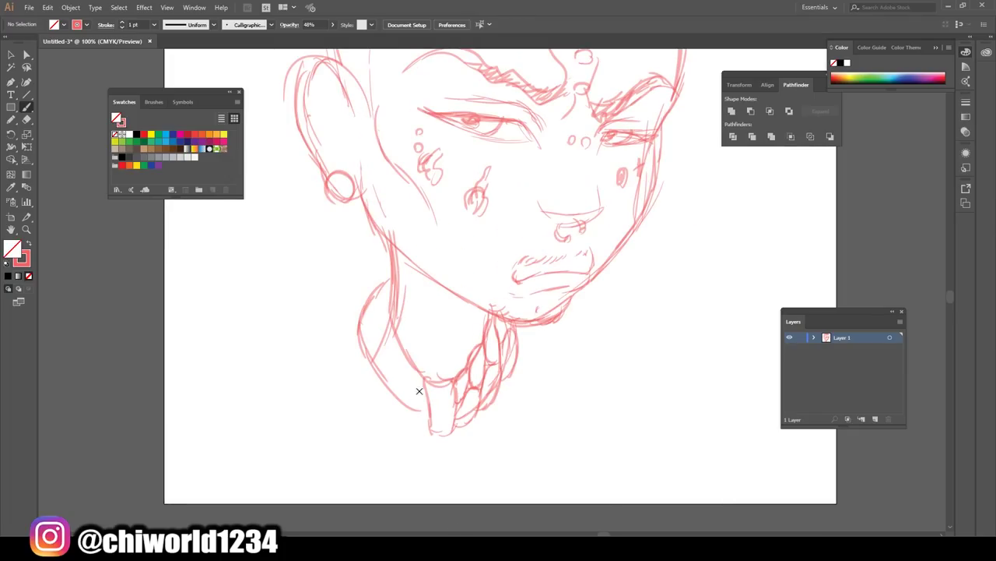
left_click_drag(427, 418, 391, 336)
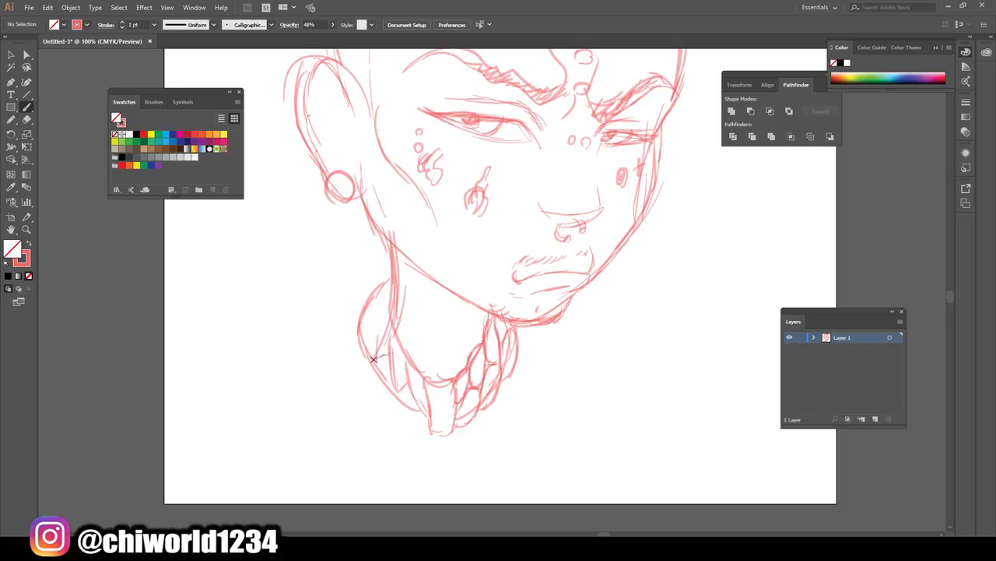
mouse_move(371, 297)
left_mouse_down()
mouse_move(382, 361)
mouse_move(428, 389)
mouse_move(401, 354)
mouse_move(389, 382)
mouse_move(381, 283)
mouse_move(389, 310)
left_mouse_up()
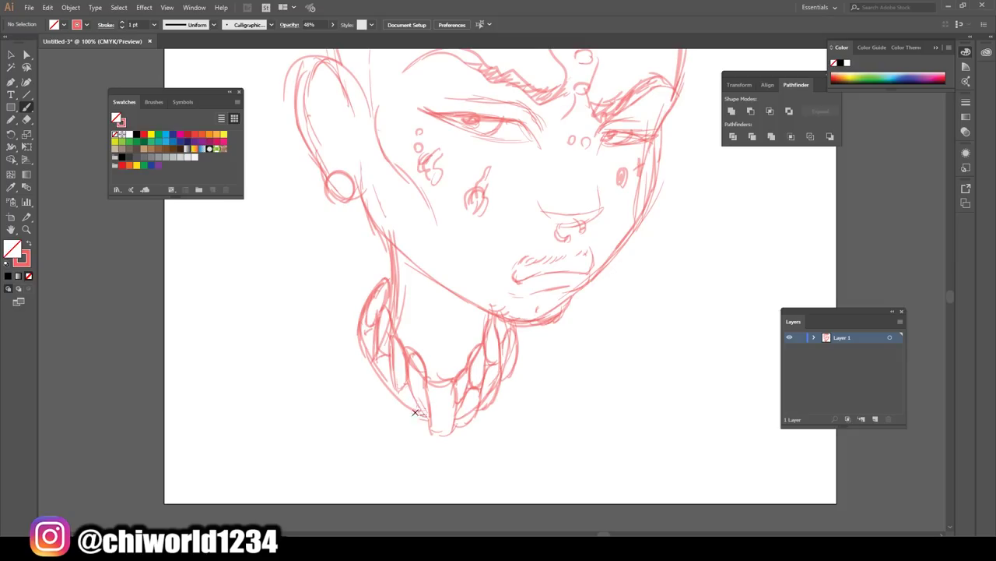
- Draw a loop pendant and a zigzag-edged rounded shape hanging below the chin
key("ctrl+minus")
key("ctrl+minus")
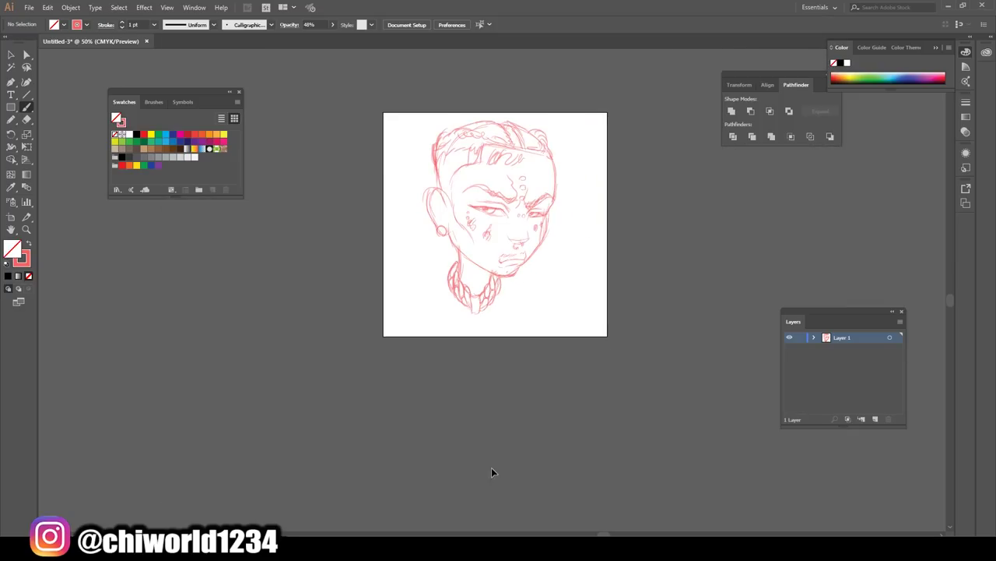
key("ctrl+plus")
key("ctrl+plus")
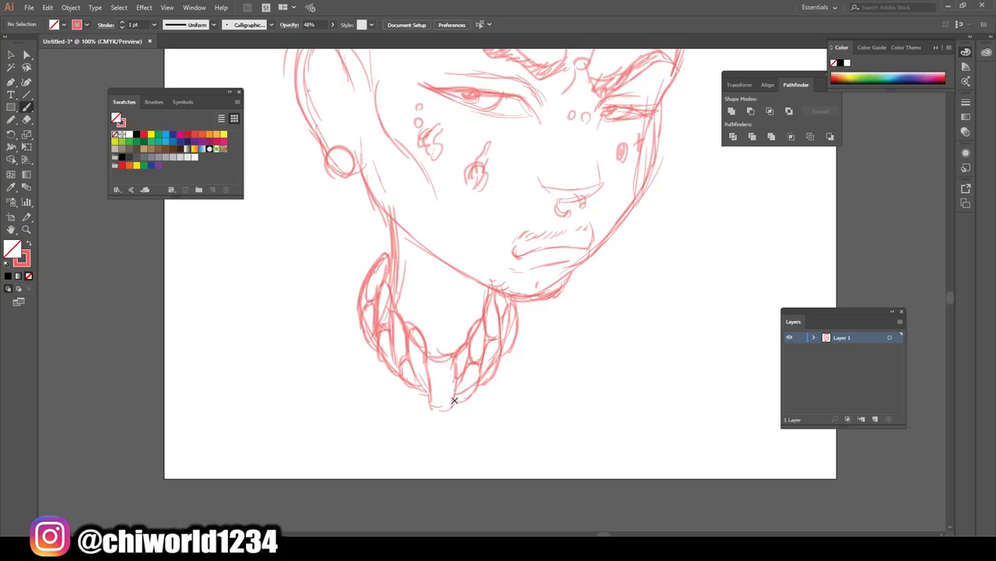
mouse_move(482, 398)
left_mouse_down()
mouse_move(486, 433)
mouse_move(459, 411)
mouse_move(436, 441)
mouse_move(400, 421)
left_mouse_up()
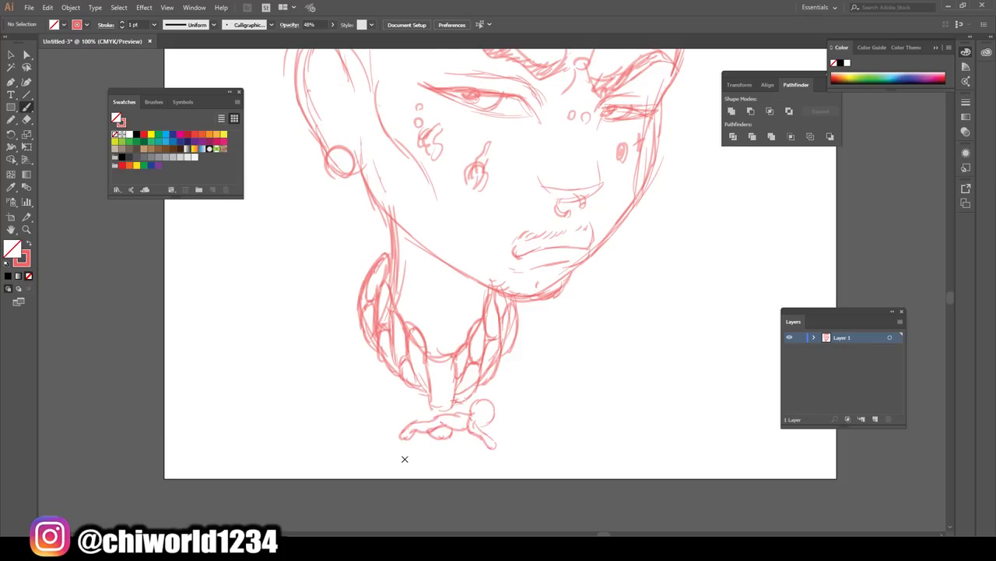
scroll(465, 360, "down", 2)
mouse_move(487, 372)
left_mouse_down()
mouse_move(489, 411)
mouse_move(443, 458)
mouse_move(423, 416)
mouse_move(442, 426)
mouse_move(471, 399)
left_mouse_up()
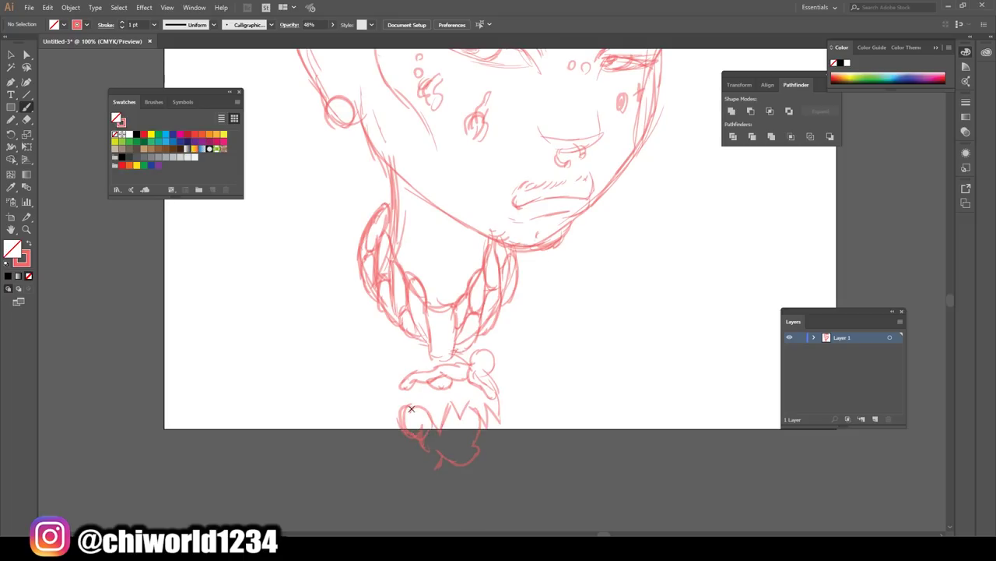
mouse_move(400, 429)
left_mouse_down()
mouse_move(397, 388)
mouse_move(408, 446)
mouse_move(466, 420)
mouse_move(461, 441)
left_mouse_up()
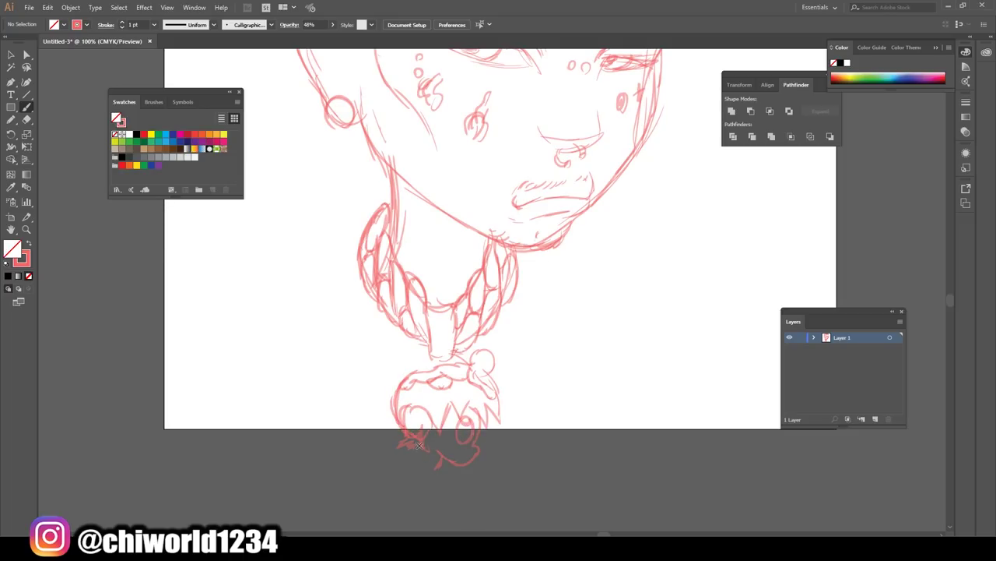
- Add a curved stroke to the left of the chain
scroll(592, 407, "down", 2)
scroll(594, 402, "up", 1)
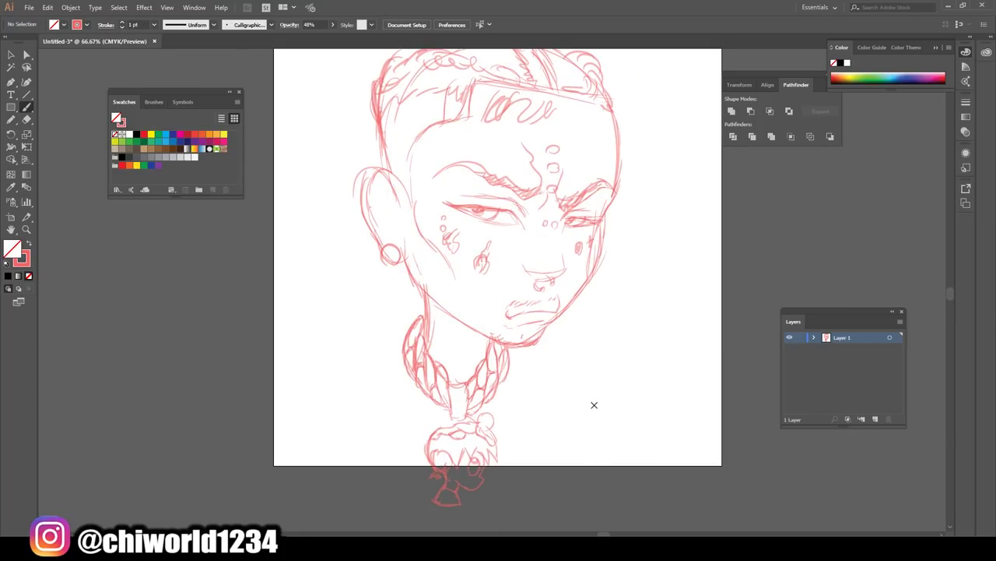
scroll(482, 326, "up", 1)
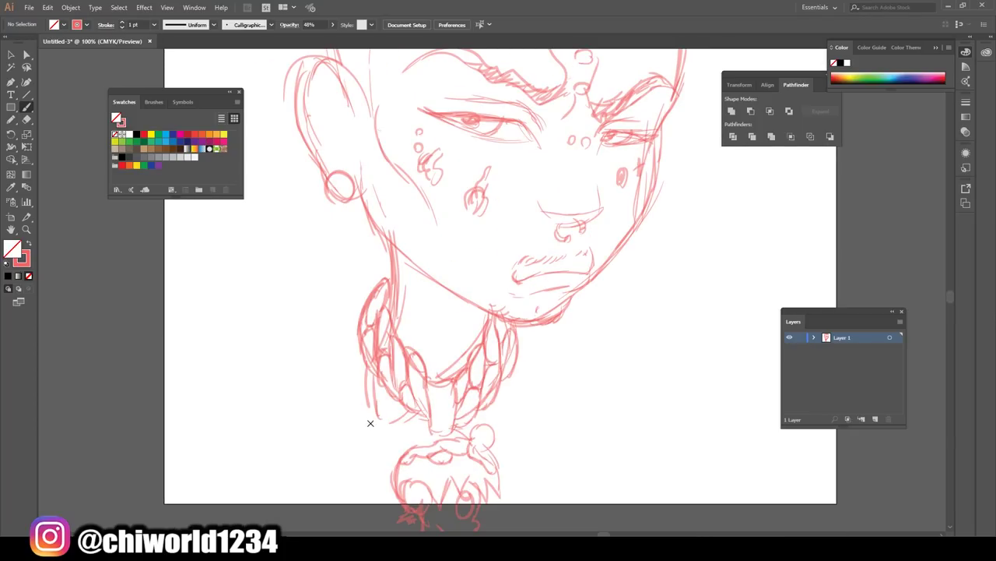
mouse_move(364, 444)
left_mouse_down()
mouse_move(369, 418)
mouse_move(337, 449)
mouse_move(374, 460)
mouse_move(358, 479)
mouse_move(393, 479)
mouse_move(413, 431)
left_mouse_up()
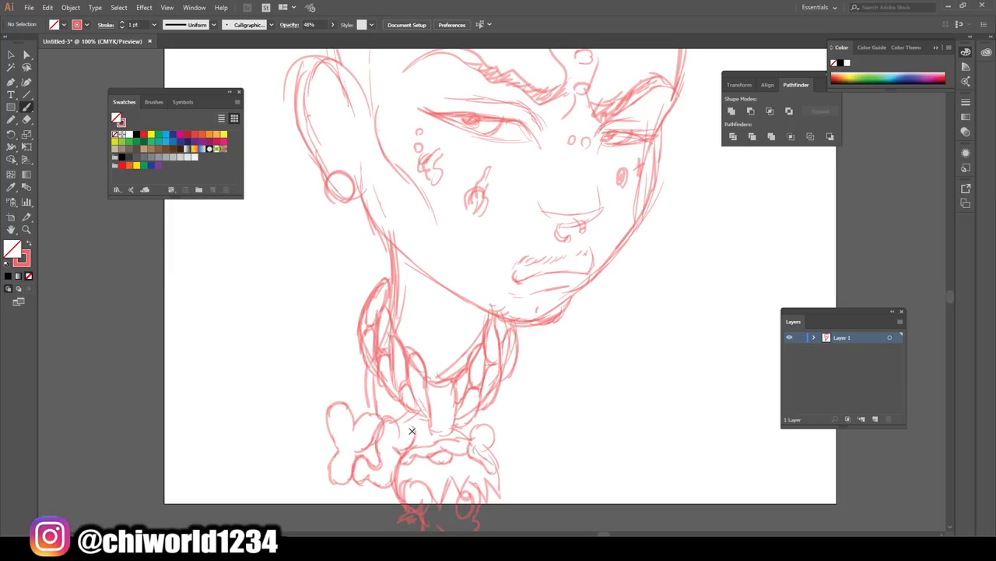
scroll(412, 431, "down", 3)
scroll(614, 410, "up", 1)
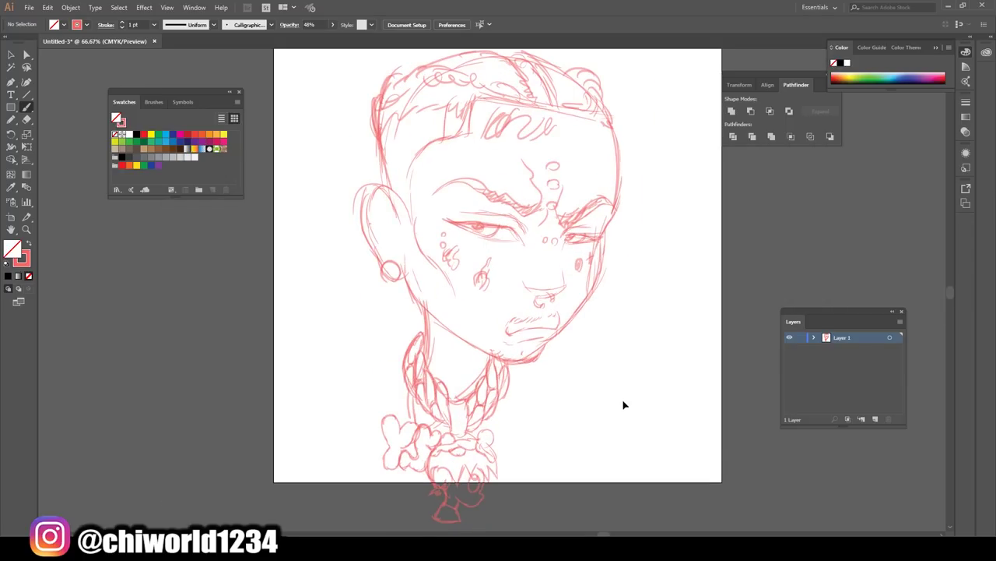
scroll(568, 286, "up", 1)
- Sketch tattoo marks on the side of the neck
mouse_move(427, 400)
left_mouse_down()
mouse_move(438, 406)
mouse_move(392, 410)
mouse_move(375, 397)
mouse_move(413, 386)
mouse_move(377, 362)
mouse_move(358, 385)
left_mouse_up()
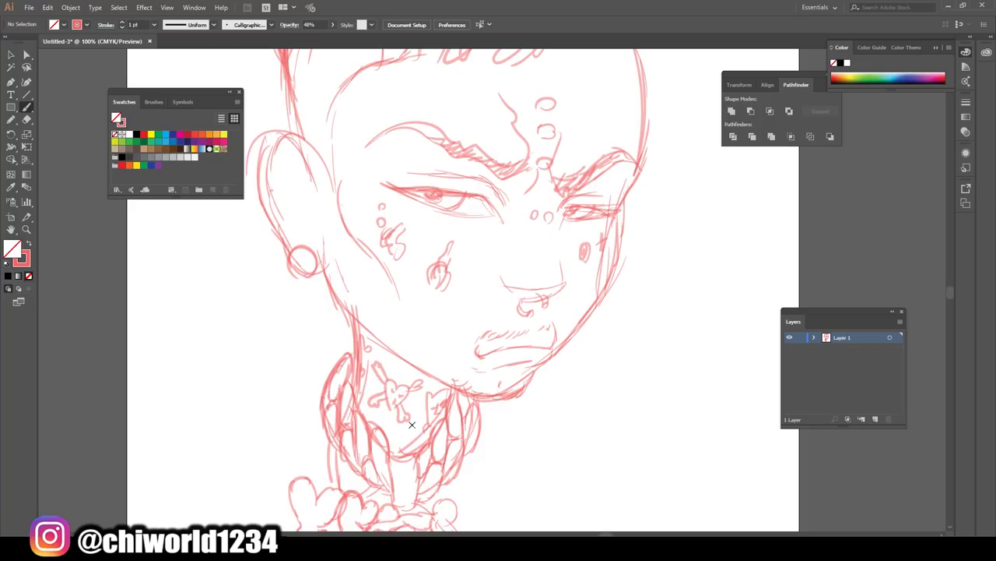
left_click_drag(394, 336, 360, 268)
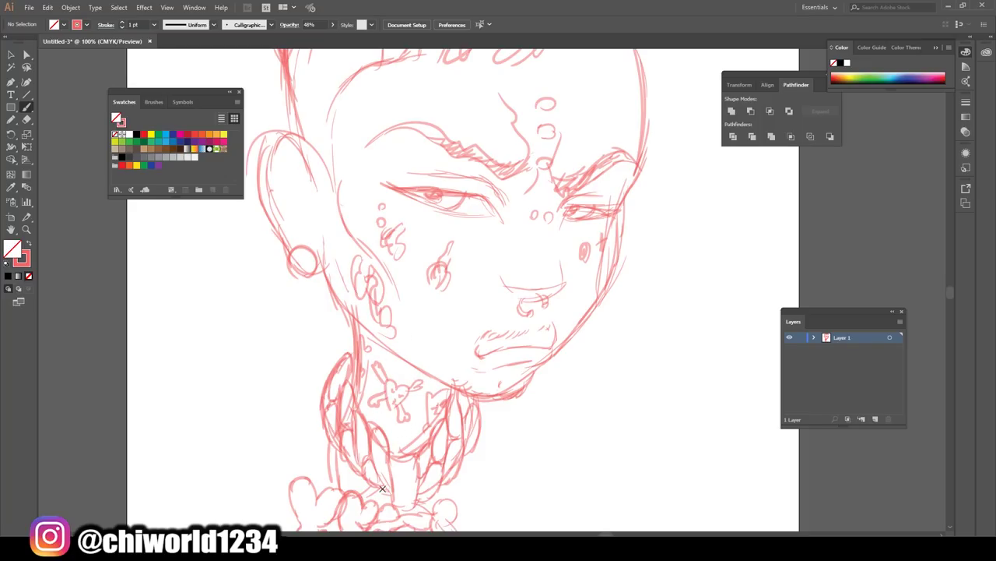
scroll(436, 460, "down", 3)
scroll(492, 469, "up", 3)
scroll(492, 469, "up", 1)
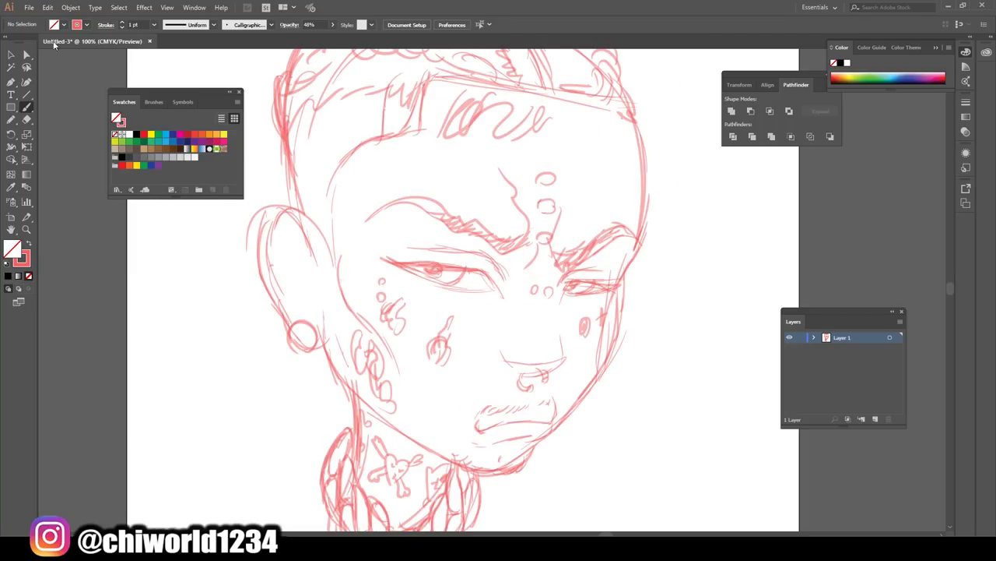
scroll(629, 333, "down", 3)
scroll(629, 334, "up", 3)
- Replace the old left eyebrow with a thicker one reaching the nose bridge
key("v")
mouse_move(414, 163)
left_mouse_down()
mouse_move(506, 256)
mouse_move(467, 236)
mouse_move(451, 211)
mouse_move(385, 195)
mouse_move(459, 179)
left_mouse_up()
key("Delete")
key("b")
left_click_drag(536, 260, 476, 236)
left_click_drag(504, 257, 439, 175)
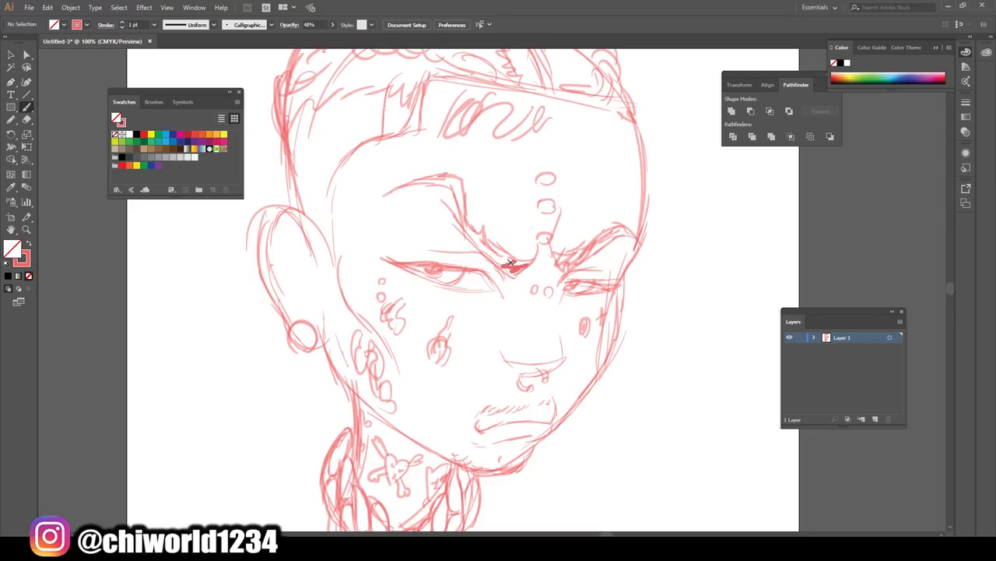
left_click_drag(528, 272, 456, 216)
left_click_drag(461, 207, 460, 189)
scroll(628, 483, "down", 2)
scroll(629, 453, "up", 1)
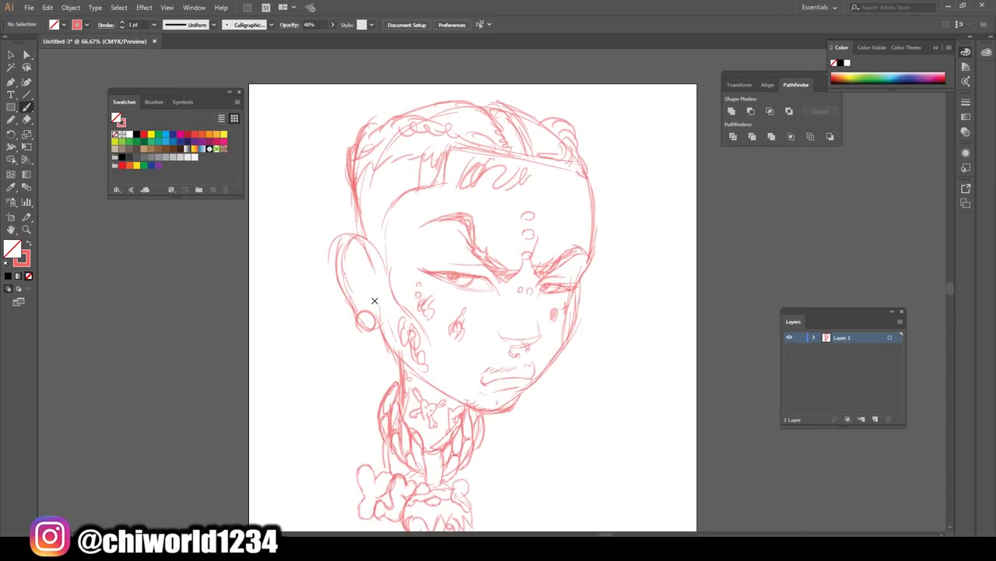
- Sketch the inner ear line, the left head contour and the hair outline
mouse_move(349, 249)
left_mouse_down()
mouse_move(380, 314)
mouse_move(343, 212)
mouse_move(420, 156)
left_mouse_up()
scroll(350, 271, "down", 1)
scroll(353, 268, "up", 1)
left_click_drag(358, 191, 452, 159)
mouse_move(591, 242)
left_mouse_down()
mouse_move(583, 195)
mouse_move(510, 154)
left_mouse_up()
left_click_drag(521, 148, 395, 159)
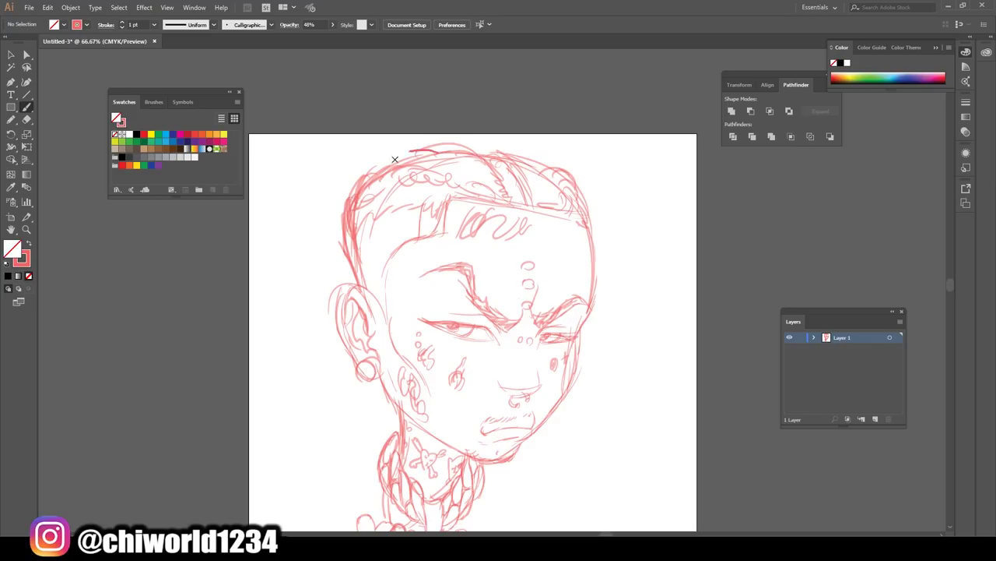
scroll(628, 411, "down", 2)
- Scale the whole sketch down slightly and nudge it upward
scroll(627, 411, "up", 1)
key("v")
mouse_move(349, 117)
left_mouse_down()
mouse_move(630, 393)
mouse_move(656, 449)
left_mouse_up()
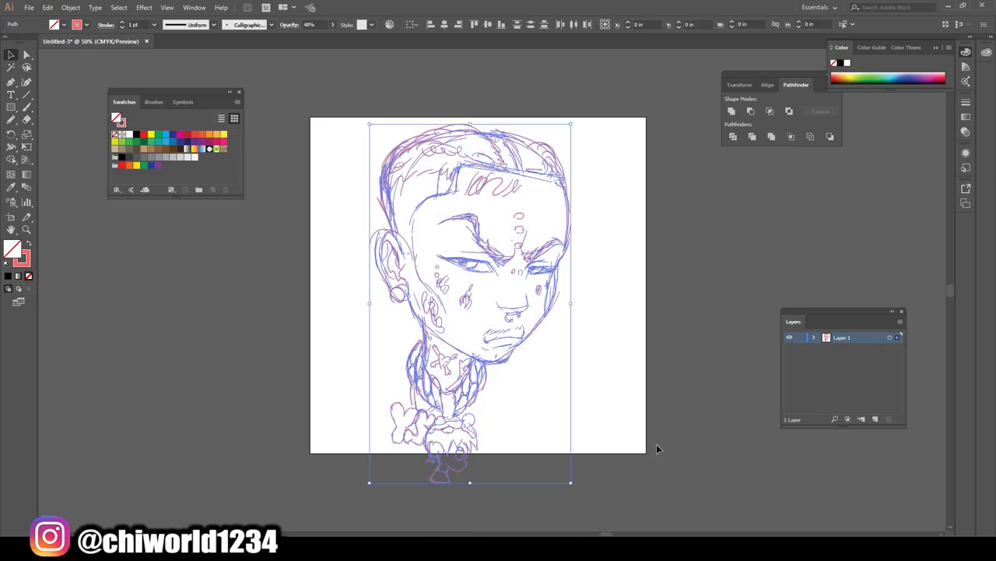
left_click_drag(571, 123, 560, 143)
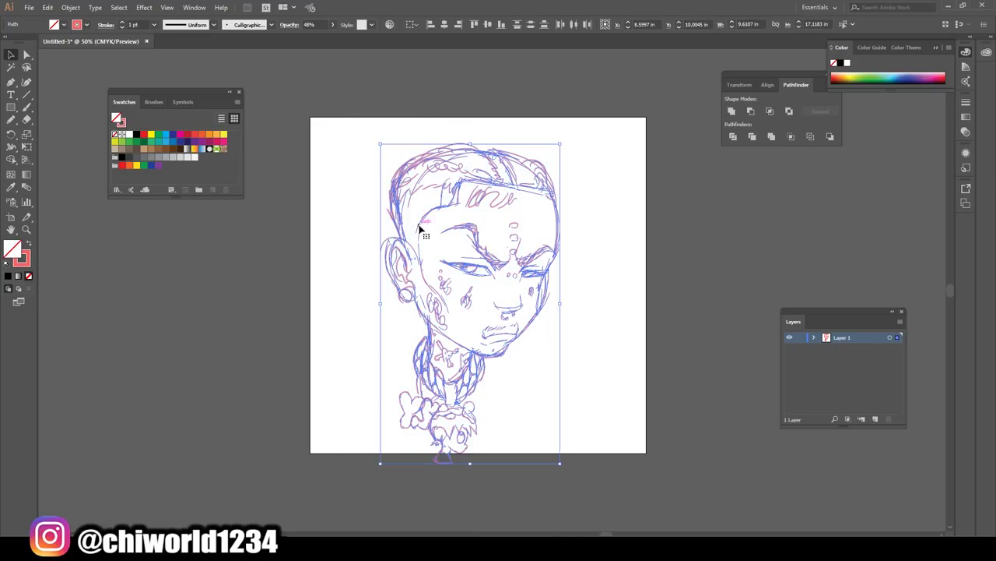
left_click_drag(419, 227, 424, 210)
left_click(711, 381)
- Set the sketch opacity to 20%, lock Layer 1 and add Layer 2
scroll(680, 351, "up", 1)
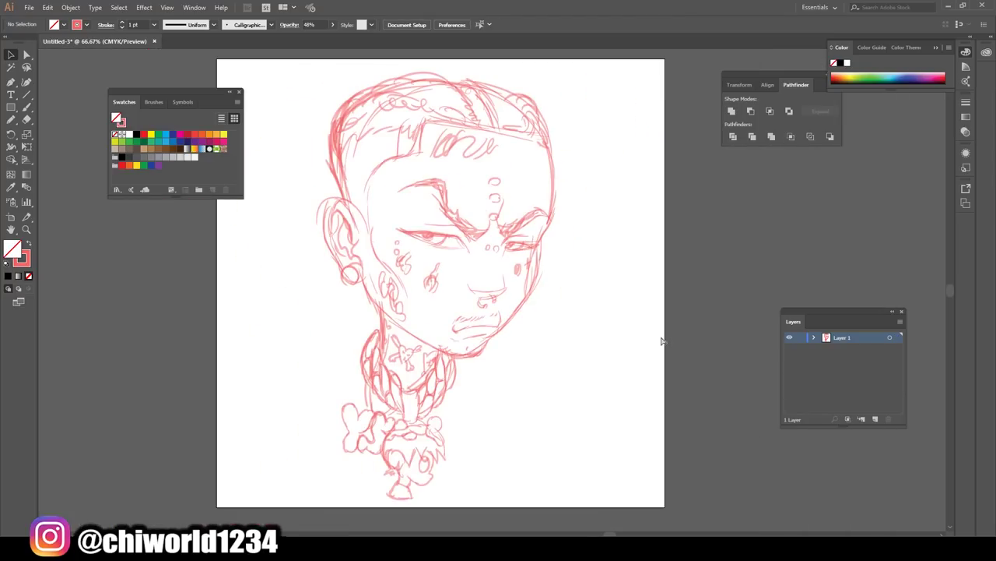
left_click_drag(577, 506, 290, 65)
left_click(309, 24)
type("20")
key("Return")
left_click(800, 337)
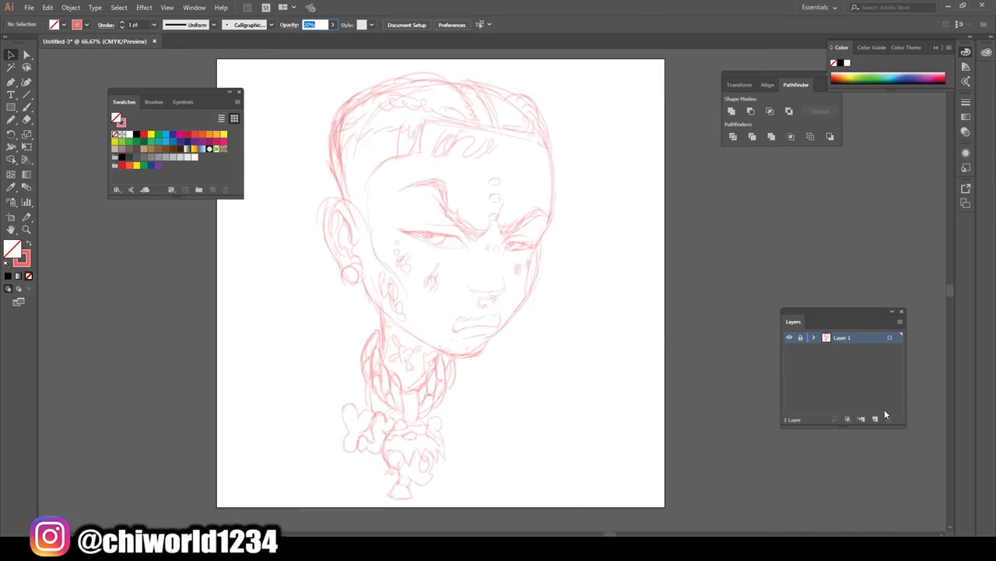
left_click(875, 419)
scroll(734, 317, "up", 1)
scroll(714, 296, "up", 1)
- Ink both eyebrows as solid black Blob Brush shapes
key("d")
key("shift+x")
key("b")
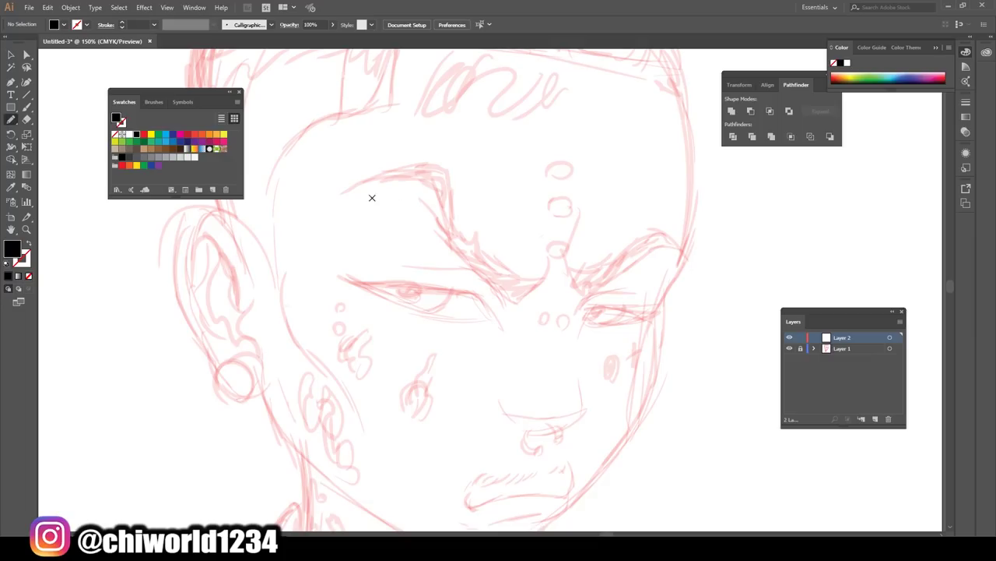
left_click_drag(447, 232, 516, 271)
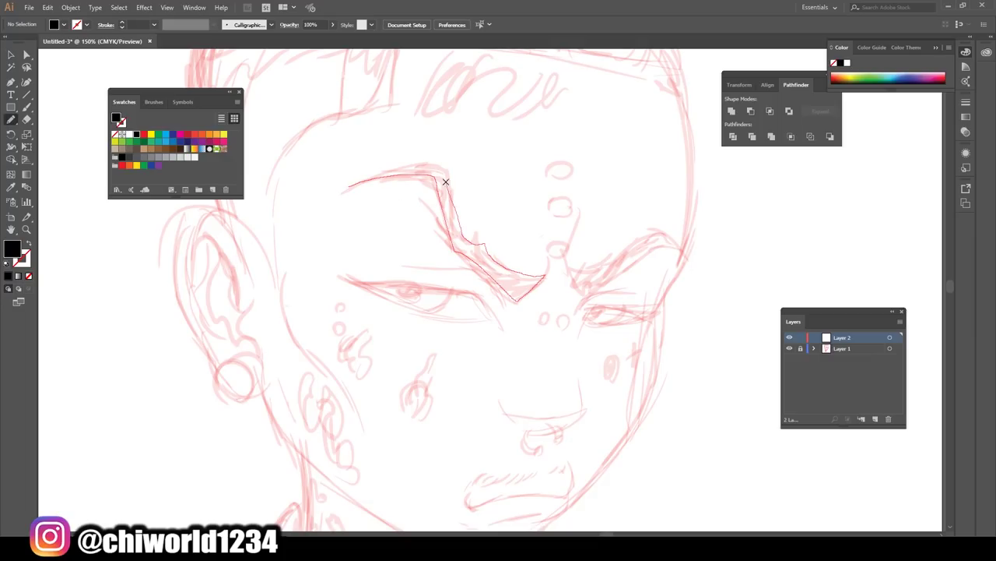
left_click_drag(445, 182, 444, 180)
key("ctrl+plus")
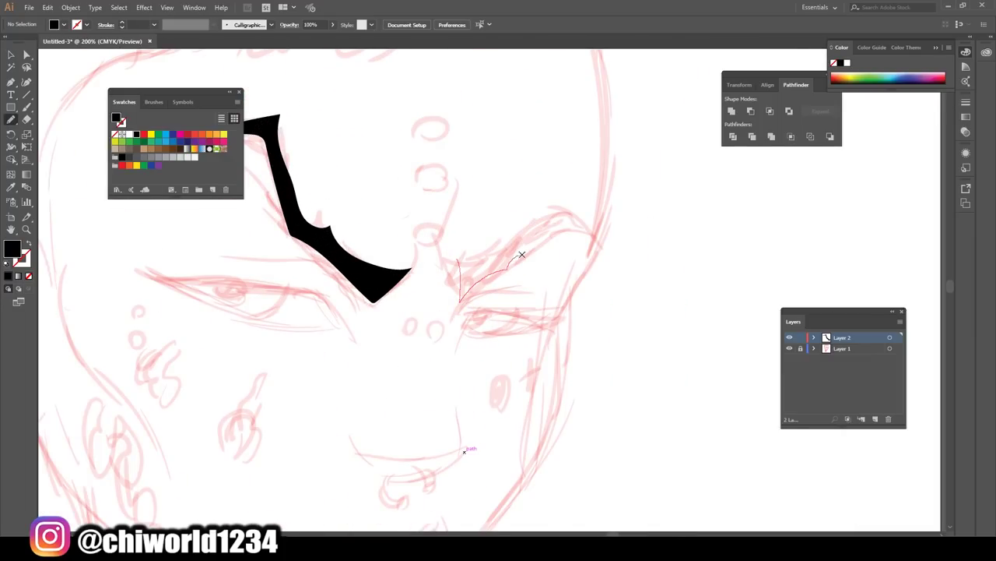
left_click_drag(548, 212, 548, 212)
- Ink the upper eyelid lines of both eyes in black
scroll(411, 457, "down", 3)
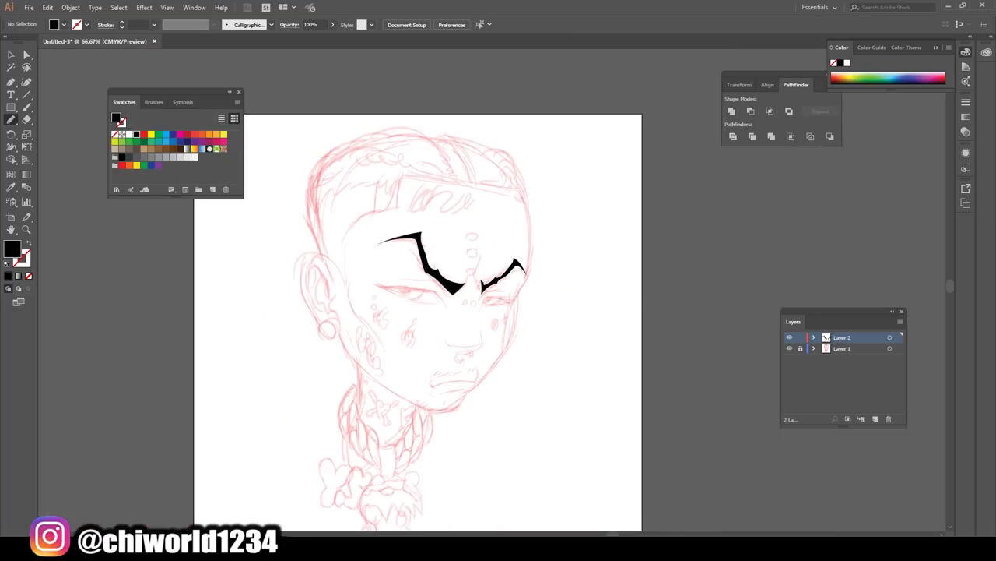
scroll(411, 457, "up", 4)
scroll(411, 458, "down", 1)
left_click_drag(615, 366, 585, 309)
scroll(607, 494, "down", 3)
scroll(608, 460, "up", 3)
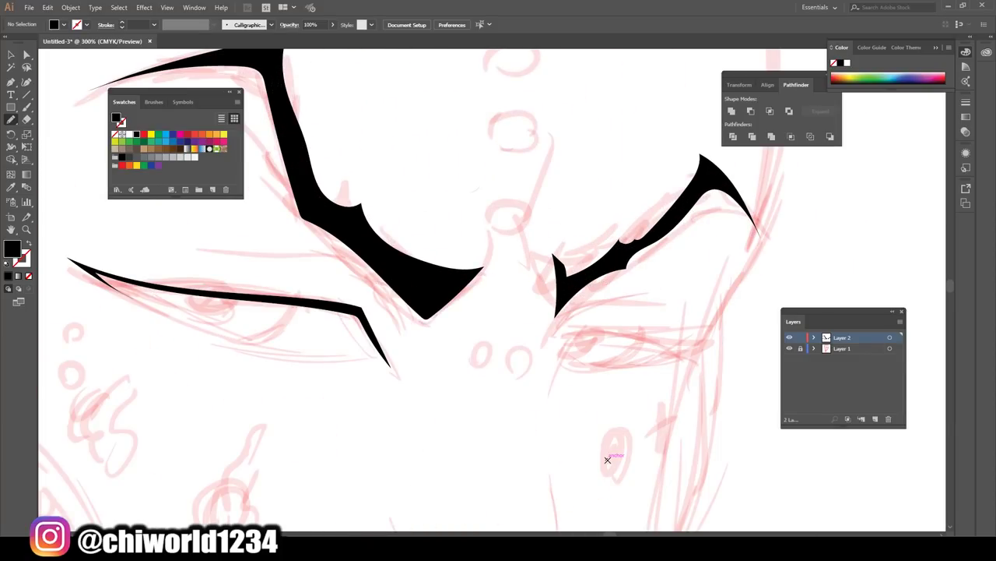
mouse_move(557, 358)
left_mouse_down()
mouse_move(716, 334)
mouse_move(572, 327)
left_mouse_up()
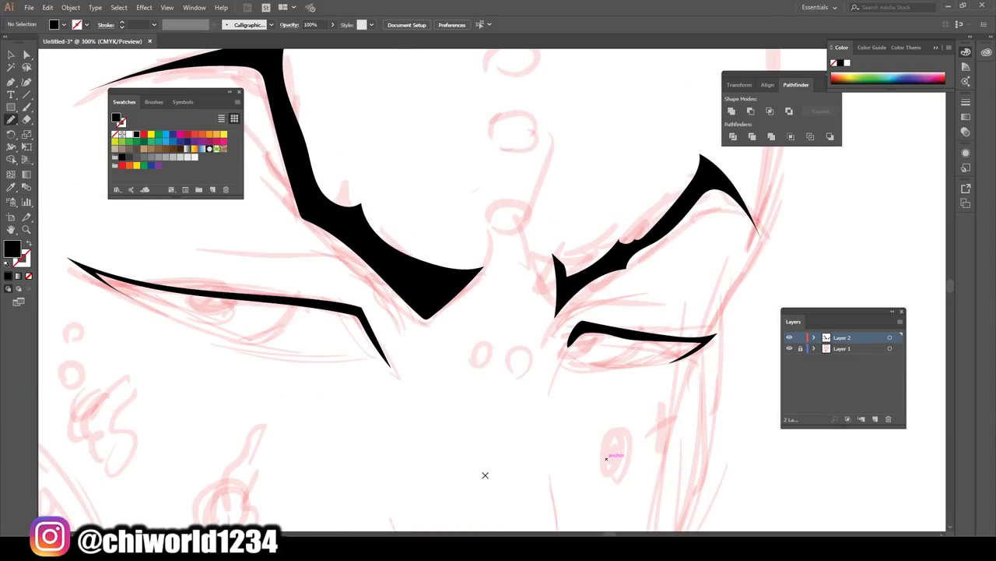
- Fill the hair as two solid black shapes following the hairline and head outline
scroll(606, 458, "down", 3)
scroll(578, 412, "up", 2)
scroll(563, 406, "up", 1)
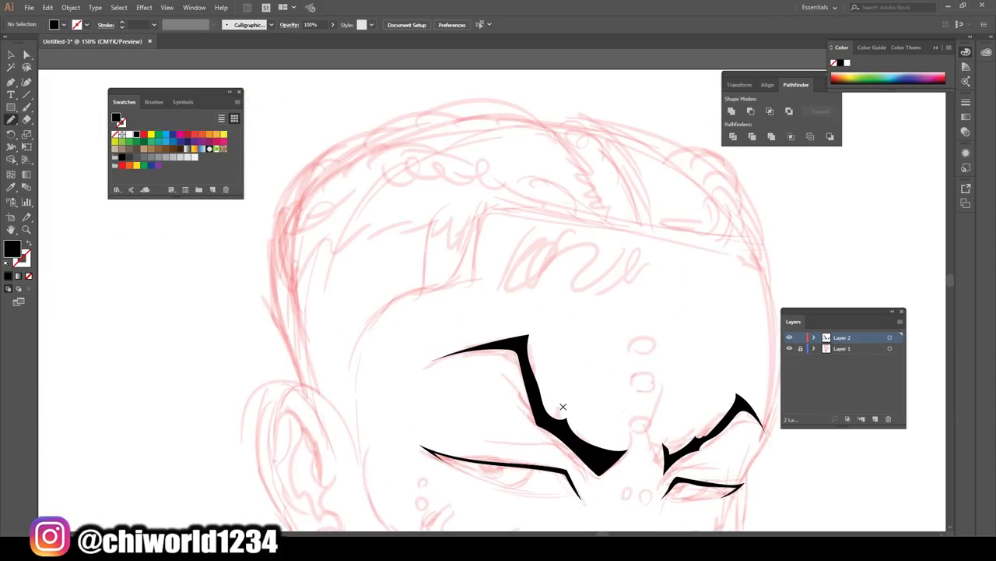
left_click_drag(478, 226, 307, 232)
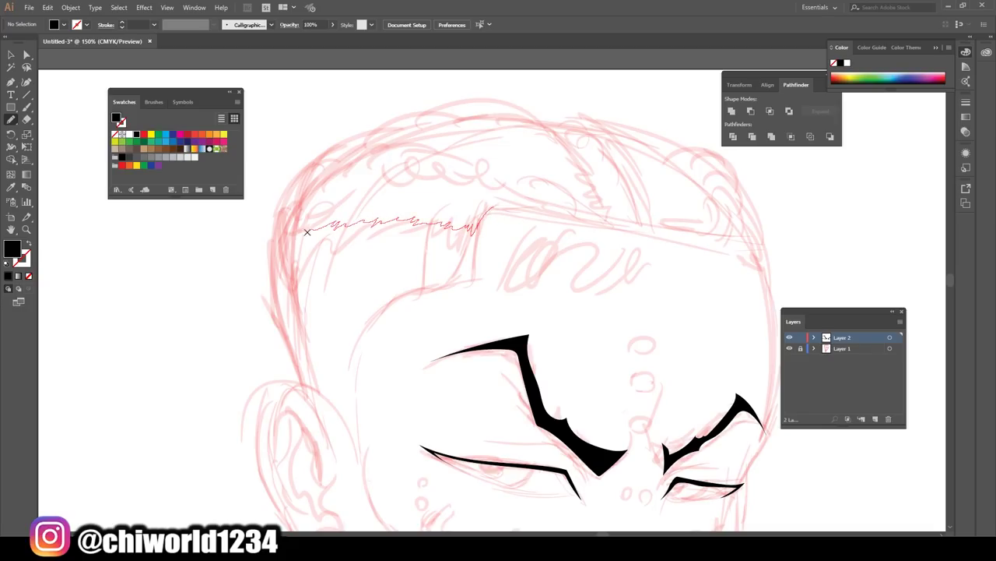
left_click_drag(293, 163, 444, 109)
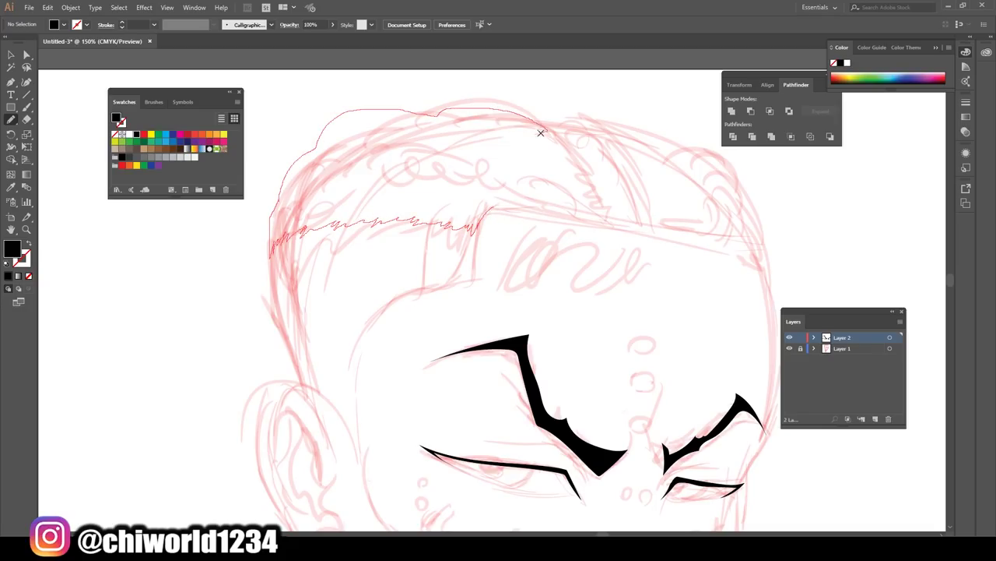
mouse_move(541, 133)
left_mouse_down()
mouse_move(519, 212)
mouse_move(620, 246)
left_mouse_up()
scroll(518, 218, "down", 2)
scroll(545, 234, "up", 2)
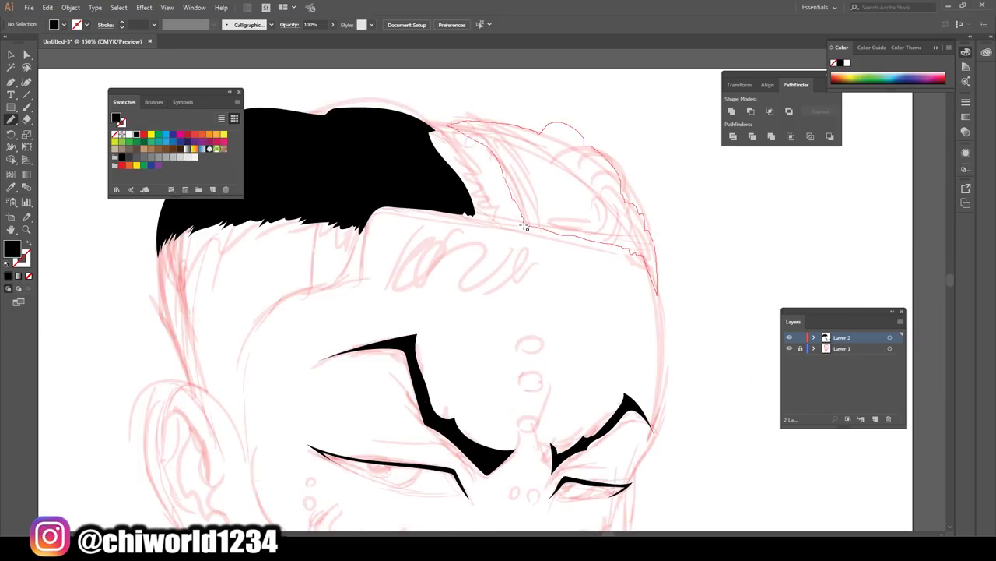
left_click_drag(655, 291, 476, 222)
- Draw a braid down the gap between the black hair shapes
key("ctrl+minus")
key("ctrl+minus")
key("ctrl+plus")
key("ctrl+plus")
key("ctrl+plus")
mouse_move(461, 166)
left_mouse_down()
mouse_move(507, 284)
mouse_move(448, 188)
left_mouse_up()
key("ctrl+minus")
key("ctrl+minus")
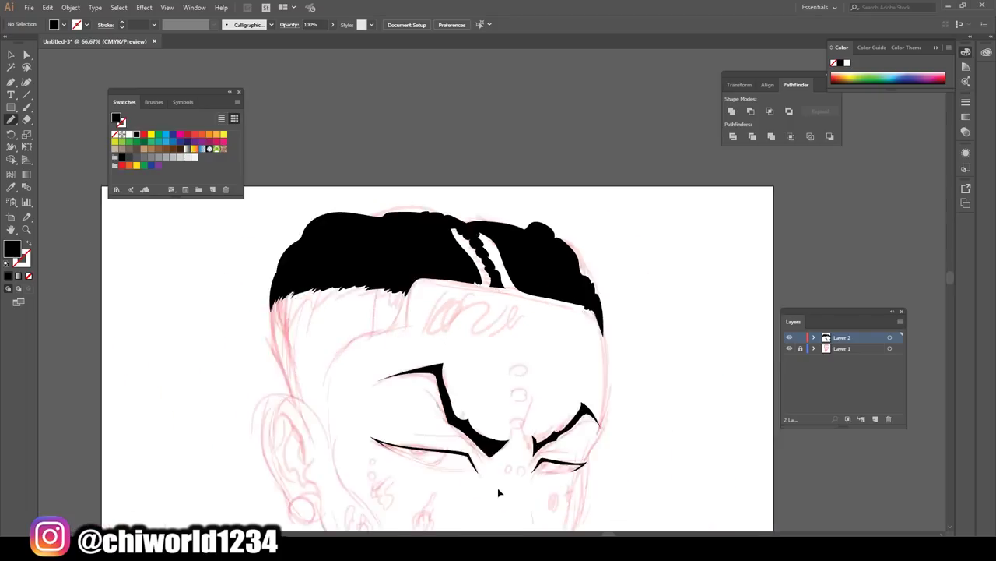
key("ctrl+minus")
key("ctrl+minus")
key("ctrl+plus")
key("ctrl+plus")
key("ctrl+plus")
- Ink the left and right eyes as solid black shapes
key("ctrl+plus")
key("ctrl+plus")
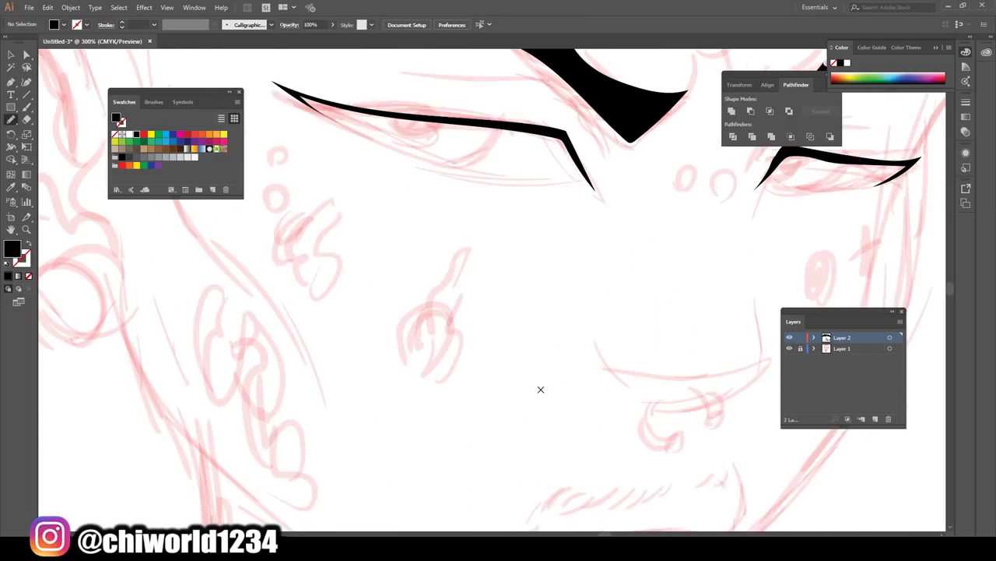
key("ctrl+plus")
key("ctrl+plus")
mouse_move(353, 212)
left_mouse_down()
mouse_move(412, 272)
mouse_move(527, 243)
left_mouse_up()
key("ctrl+minus")
key("ctrl+minus")
key("ctrl+plus")
key("ctrl+plus")
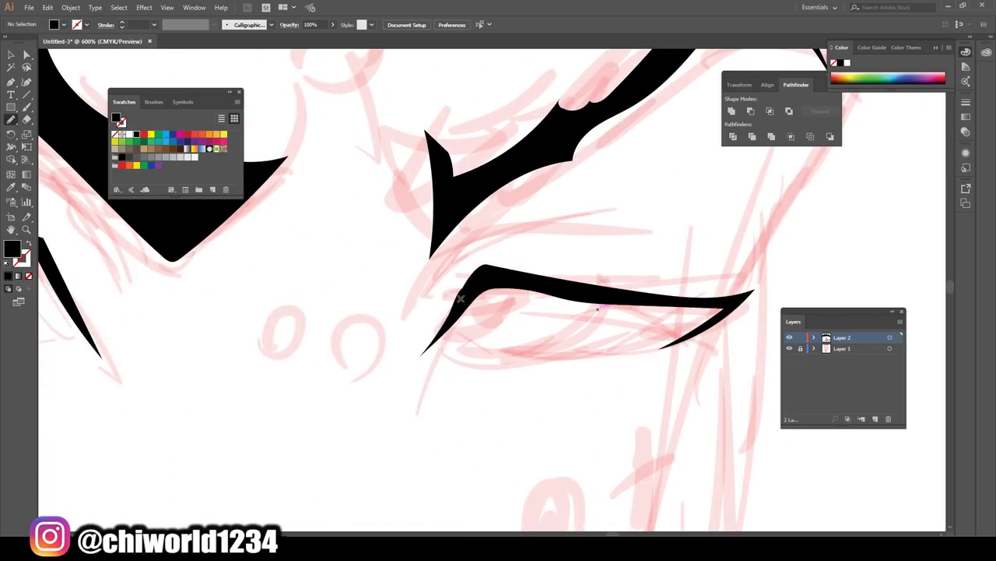
mouse_move(458, 311)
left_mouse_down()
mouse_move(536, 359)
mouse_move(658, 339)
left_mouse_up()
key("ctrl+minus")
key("ctrl+minus")
key("ctrl+minus")
- Ink a jagged stubble line along the chin
key("ctrl+plus")
key("ctrl+plus")
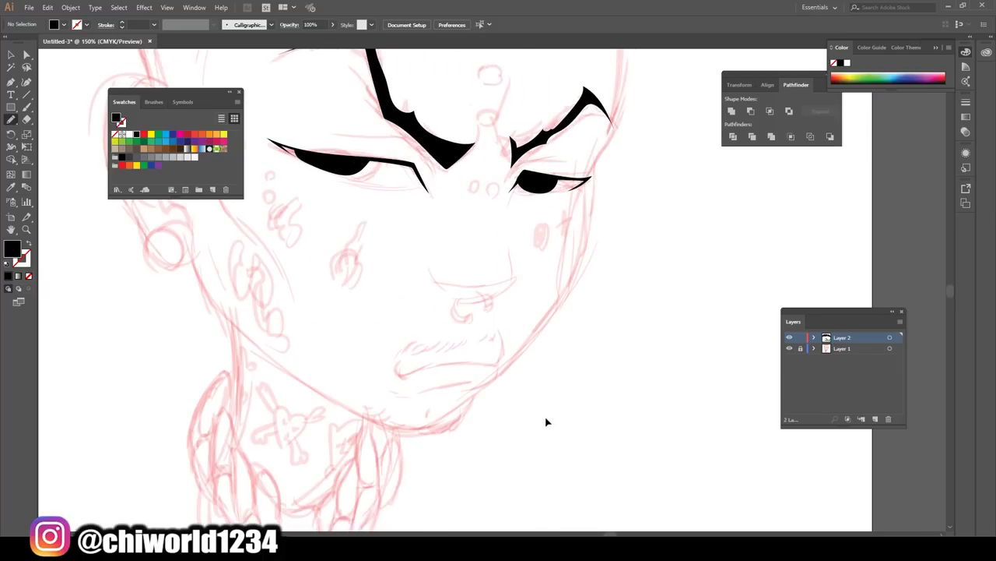
scroll(532, 395, "down", 2)
key("ctrl+plus")
mouse_move(637, 378)
left_mouse_down()
mouse_move(629, 401)
mouse_move(644, 364)
left_mouse_up()
- Draw tapered Paintbrush strokes beneath the nose
scroll(564, 425, "up", 2)
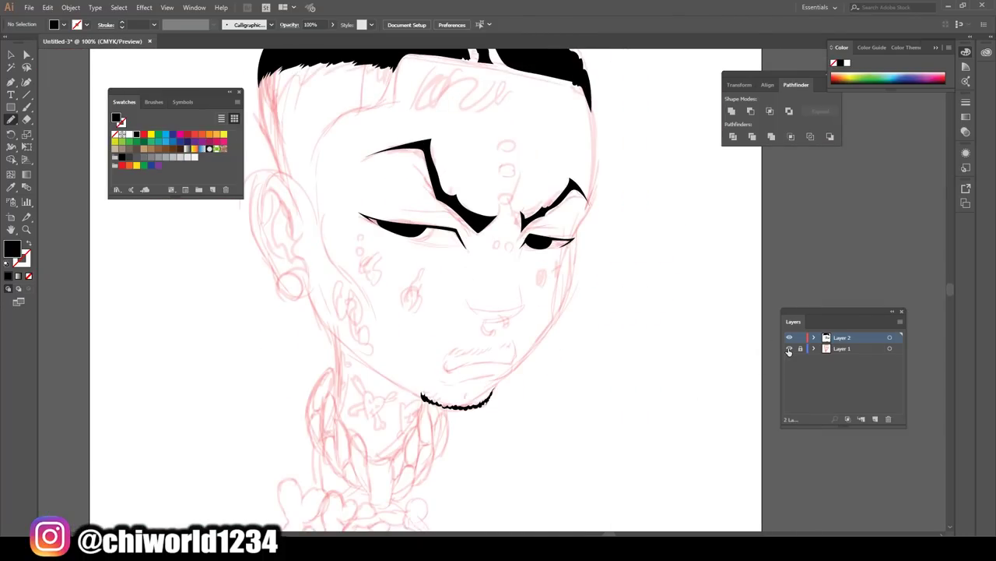
scroll(553, 413, "up", 1)
scroll(545, 407, "up", 1)
key("b")
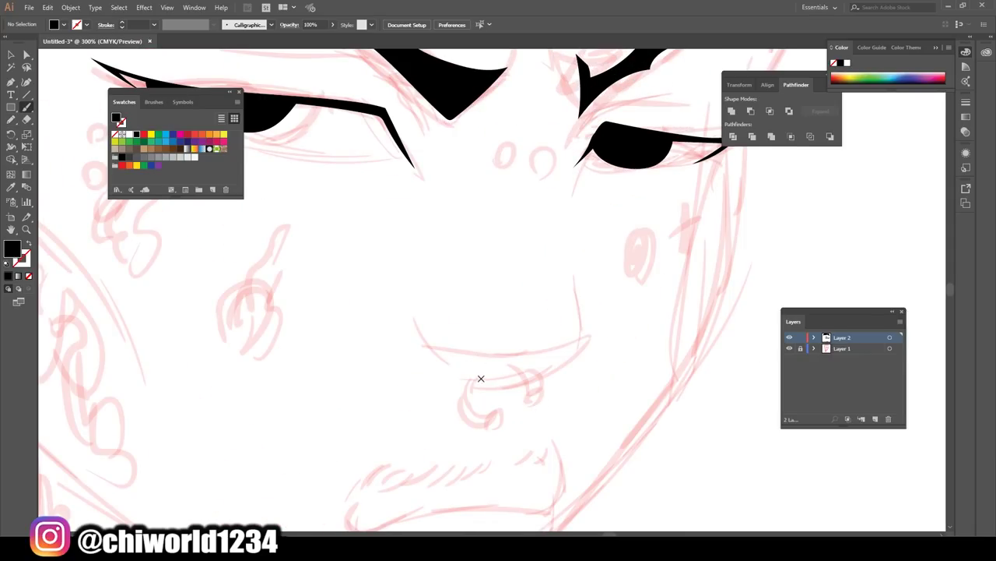
left_click_drag(481, 379, 440, 355)
scroll(530, 406, "down", 3)
- At 0.5 pt stroke weight, ink looped nose rings on both sides
scroll(560, 423, "up", 4)
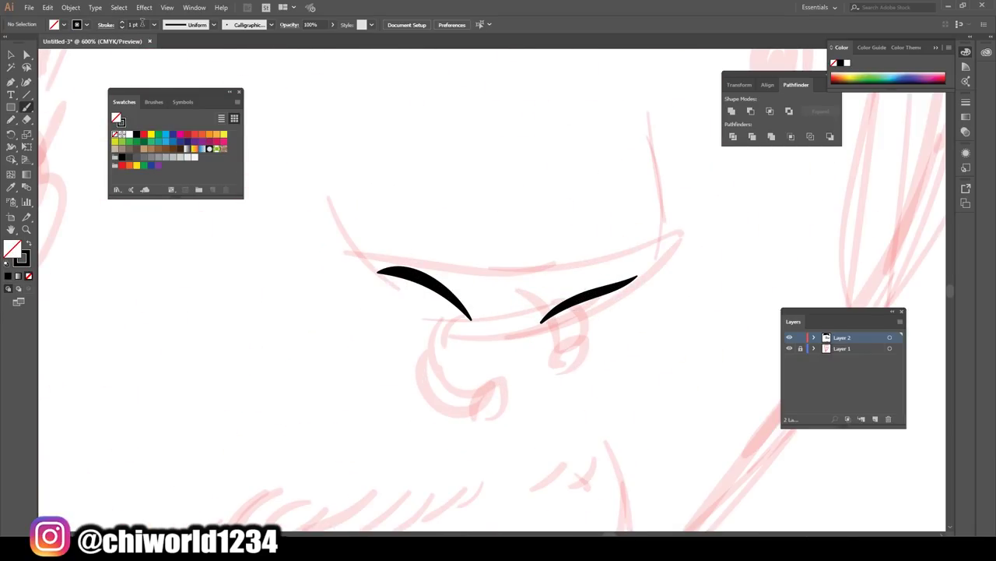
left_click(153, 24)
left_click(163, 49)
mouse_move(471, 319)
left_mouse_down()
mouse_move(459, 411)
mouse_move(415, 358)
mouse_move(434, 289)
left_mouse_up()
key("ctrl+z")
mouse_move(551, 314)
left_mouse_down()
mouse_move(546, 362)
mouse_move(580, 366)
mouse_move(587, 302)
left_mouse_up()
scroll(531, 386, "down", 4)
scroll(566, 374, "up", 2)
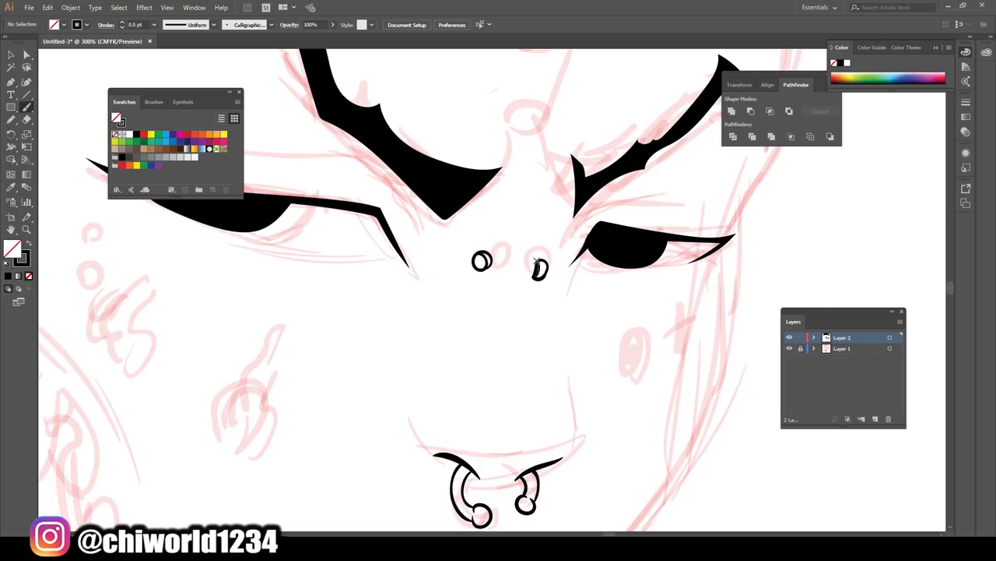
scroll(590, 447, "down", 3)
scroll(592, 447, "up", 2)
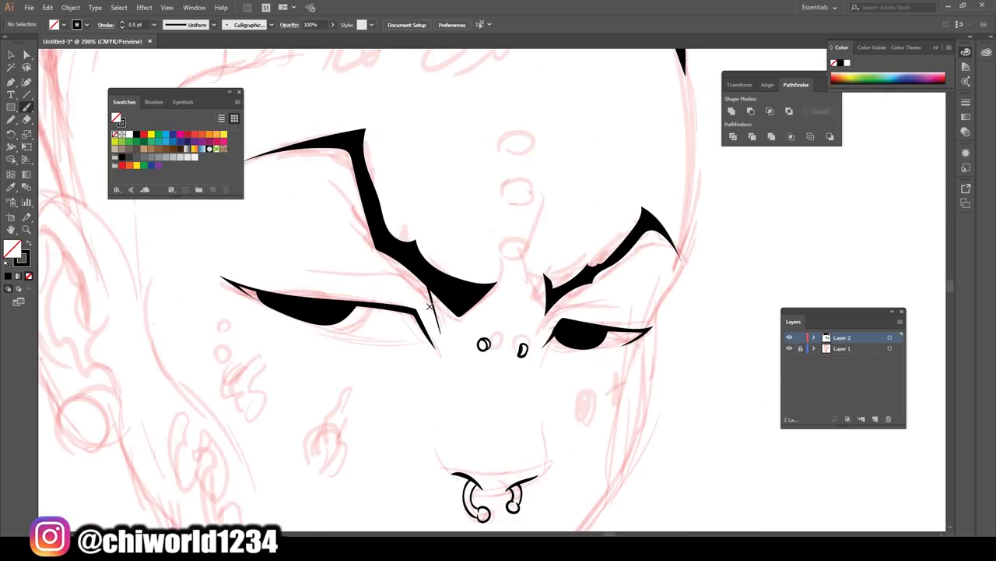
- Add thin tapered lines above the left eye and under the right eye
left_click_drag(430, 306, 261, 272)
scroll(655, 427, "up", 1)
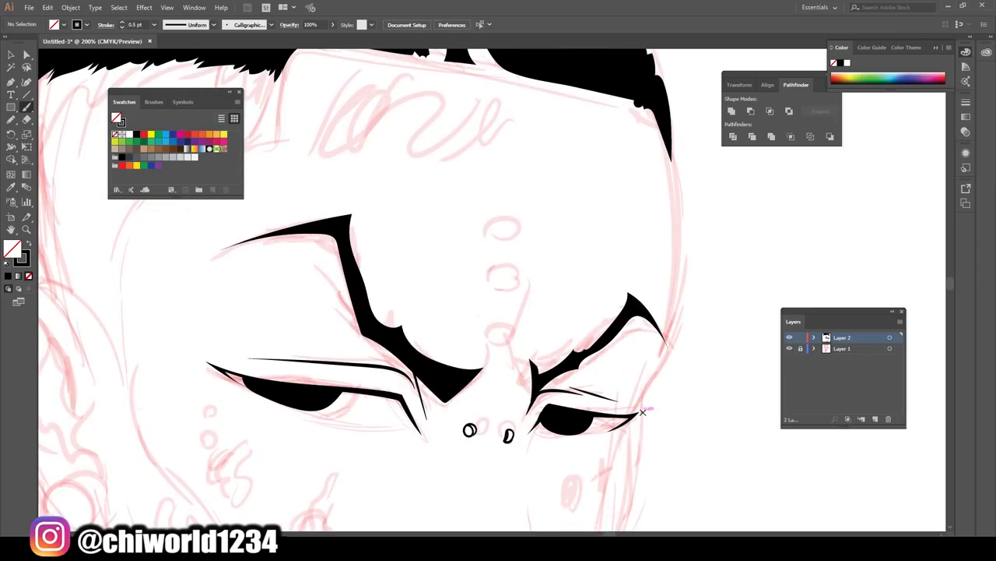
left_click_drag(467, 311, 448, 241)
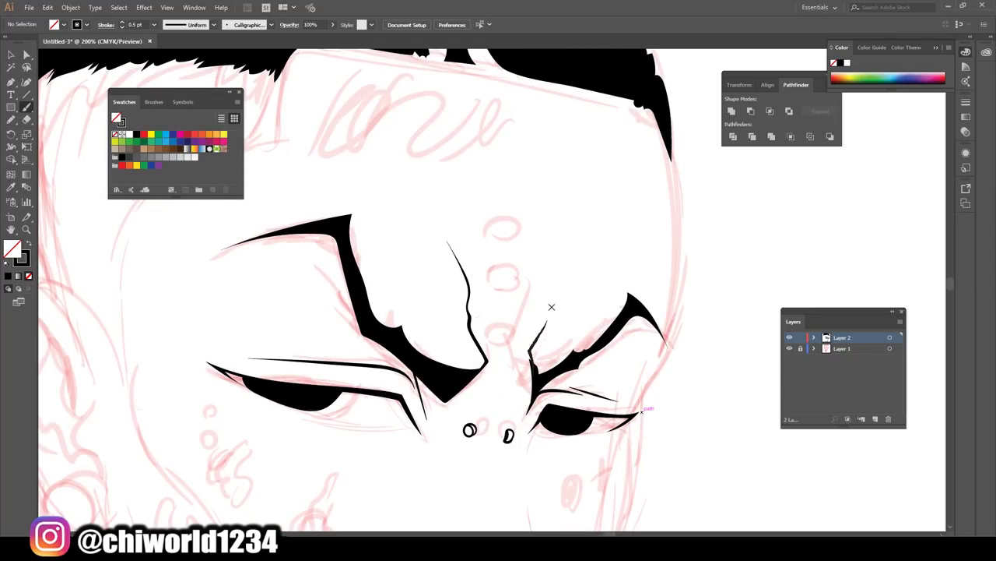
scroll(539, 484, "down", 1)
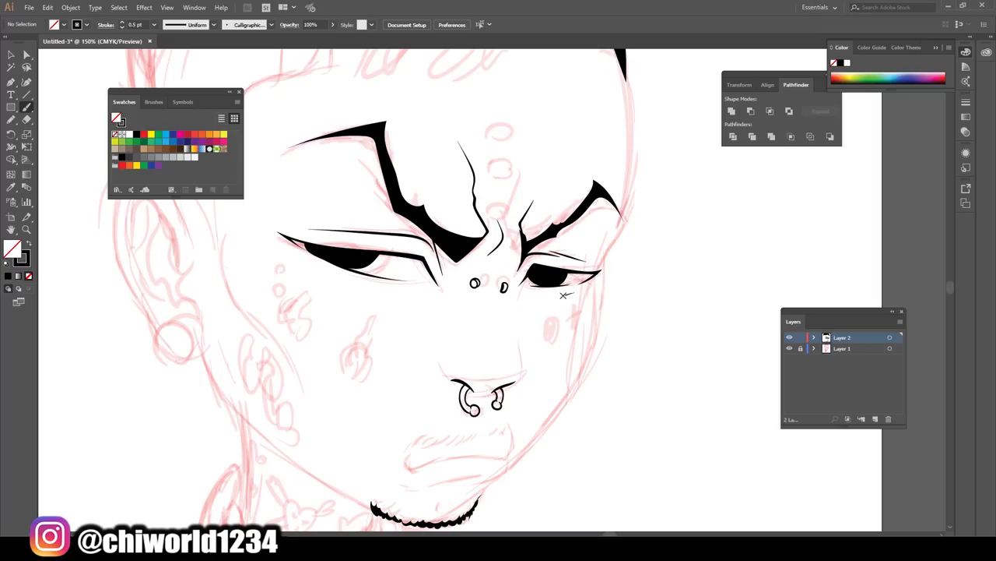
scroll(550, 472, "down", 2)
scroll(549, 472, "down", 1)
scroll(657, 345, "up", 3)
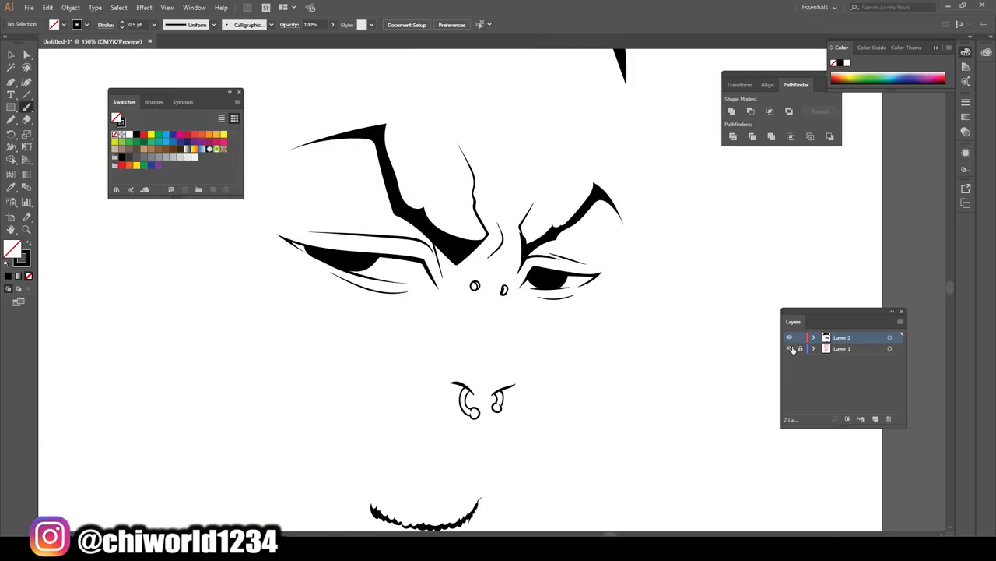
scroll(657, 346, "up", 2)
- Ink the mouth line across the lips and a small chin stroke
left_click_drag(320, 395, 523, 399)
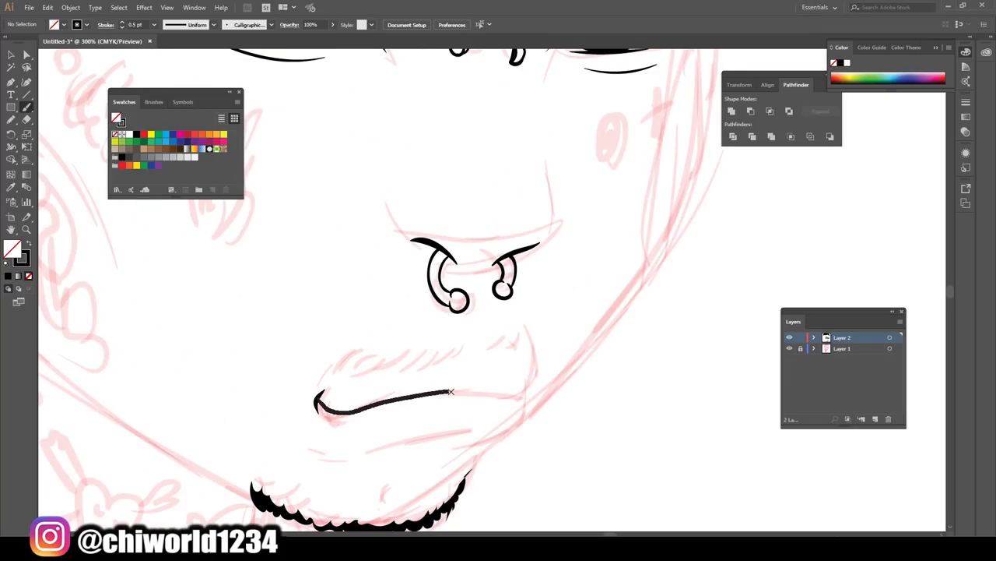
key("ctrl+z")
mouse_move(314, 398)
left_mouse_down()
mouse_move(528, 399)
mouse_move(539, 330)
left_mouse_up()
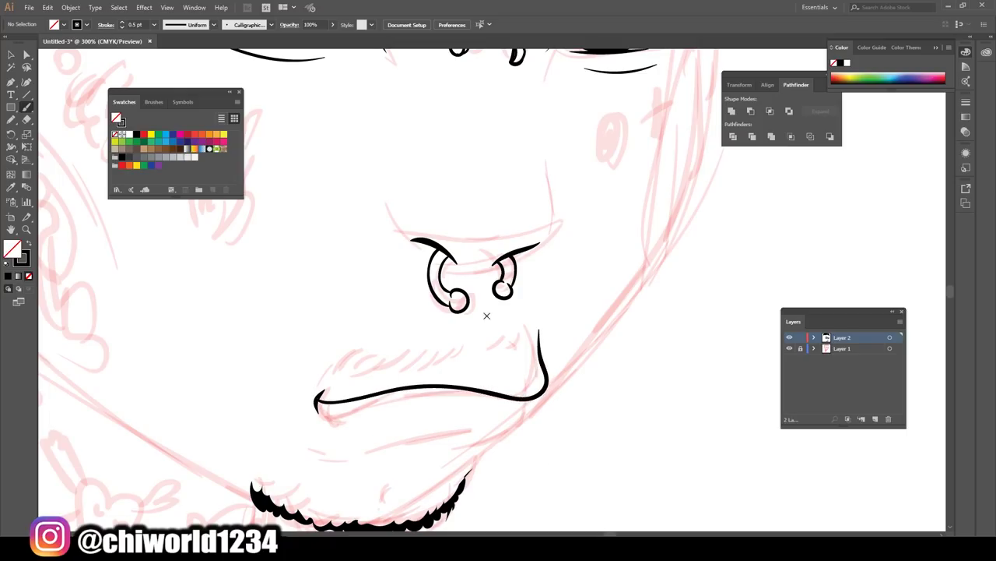
left_click_drag(393, 474, 387, 496)
scroll(568, 463, "down", 2)
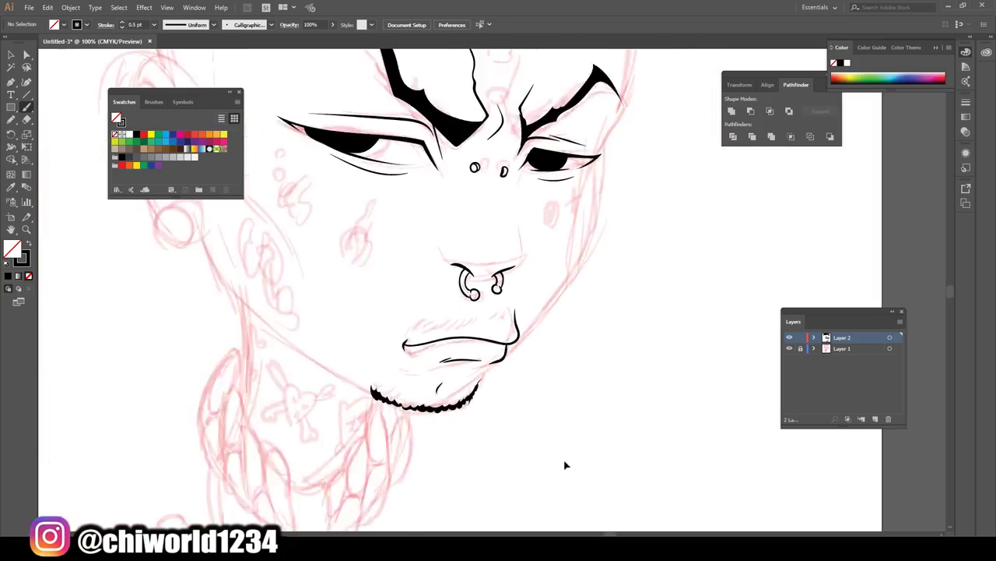
scroll(568, 462, "down", 2)
scroll(652, 341, "up", 2)
scroll(452, 342, "up", 1)
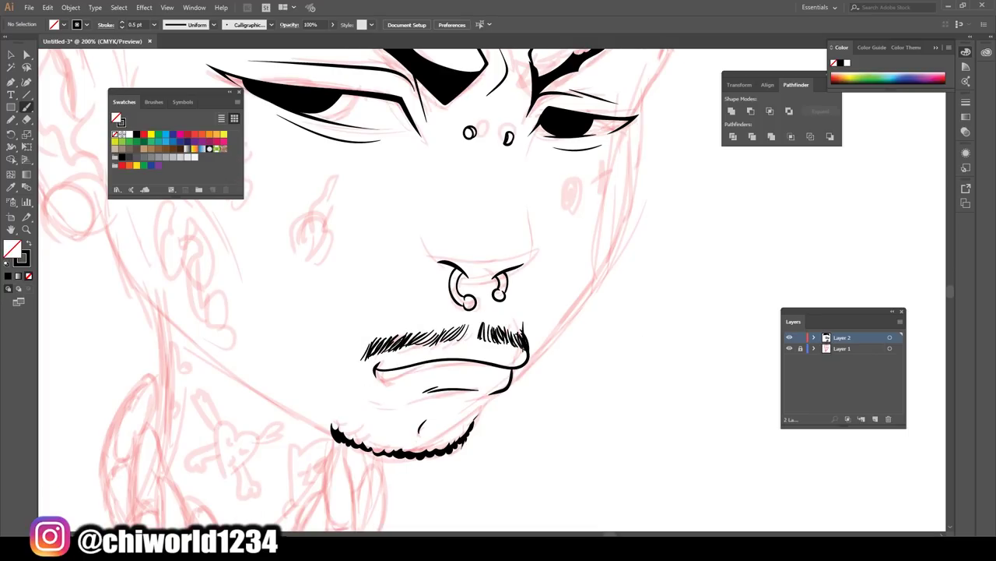
- Hide and re-show the red sketch layer to check the ink
scroll(545, 351, "down", 3)
left_click(789, 348)
scroll(462, 401, "up", 2)
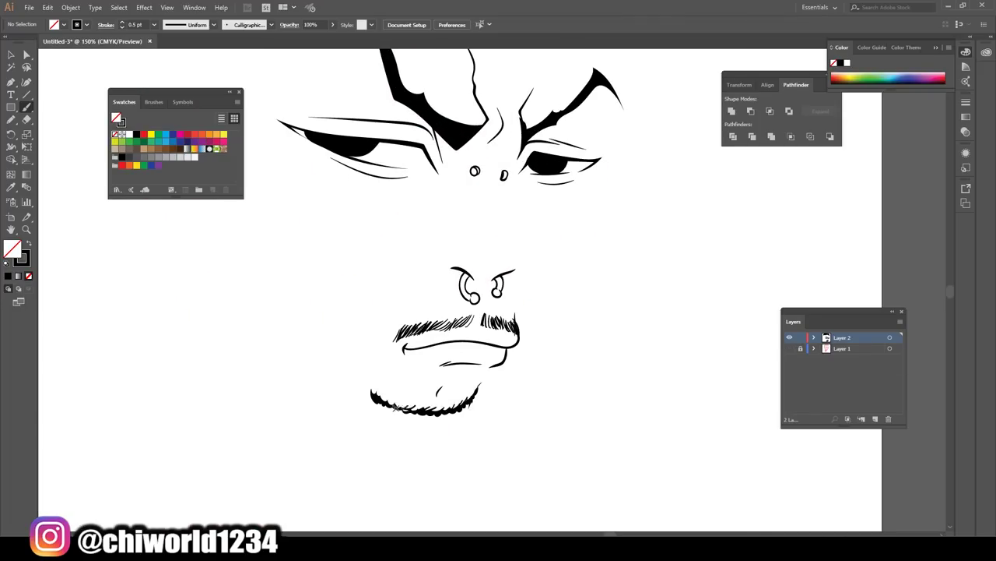
scroll(500, 524, "down", 2)
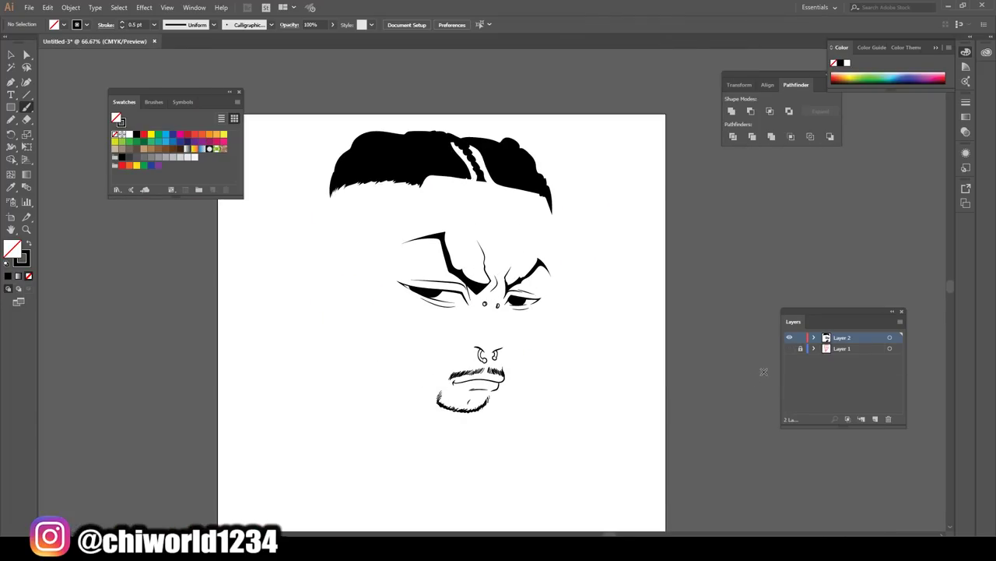
left_click(789, 348)
scroll(732, 371, "up", 1)
scroll(717, 378, "up", 2)
scroll(717, 364, "down", 1)
- At 1 pt stroke weight, ink the right jaw and face contour up to the hair
left_click(154, 24)
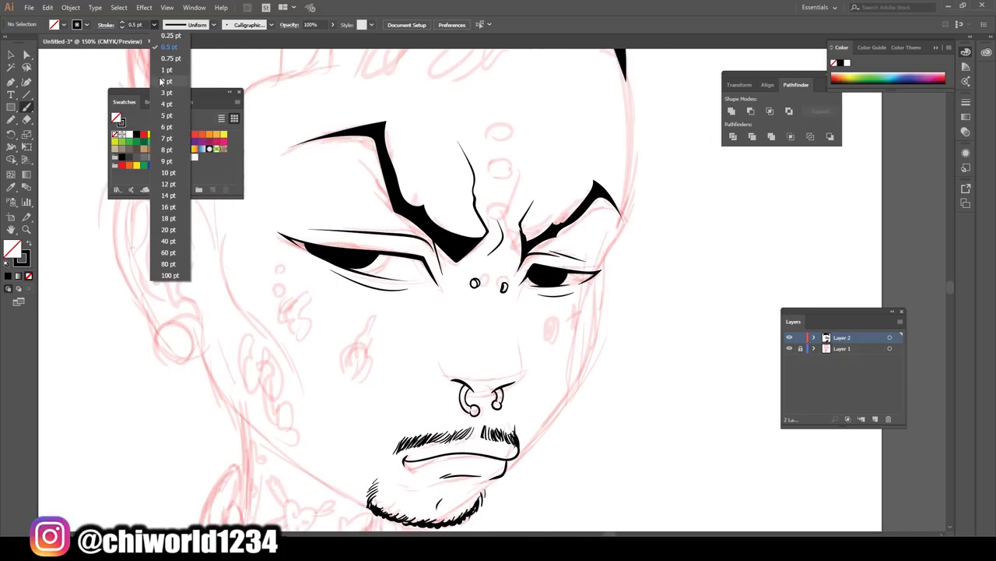
left_click(167, 82)
scroll(370, 325, "down", 2)
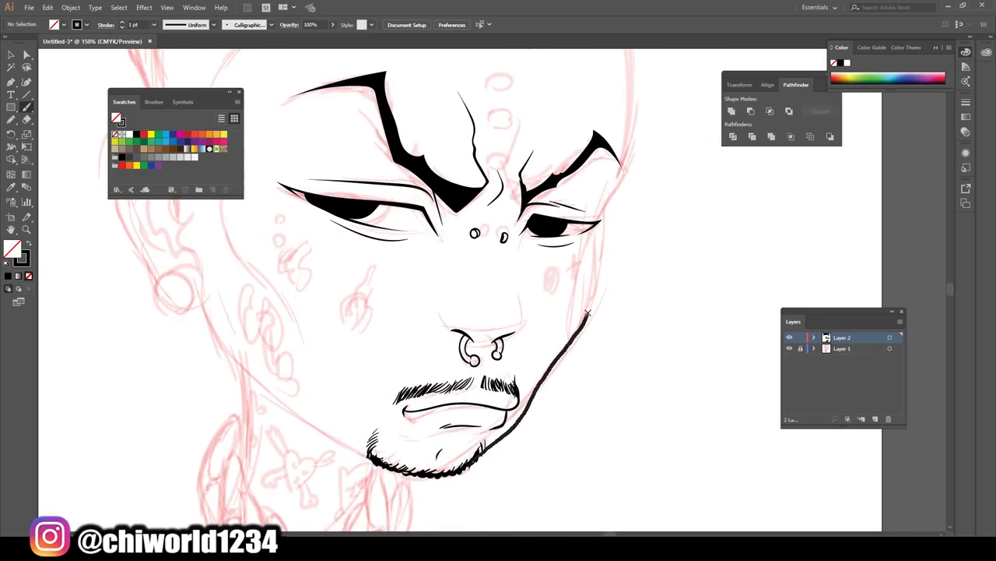
left_click_drag(587, 313, 639, 56)
scroll(674, 167, "down", 2)
scroll(623, 360, "up", 2)
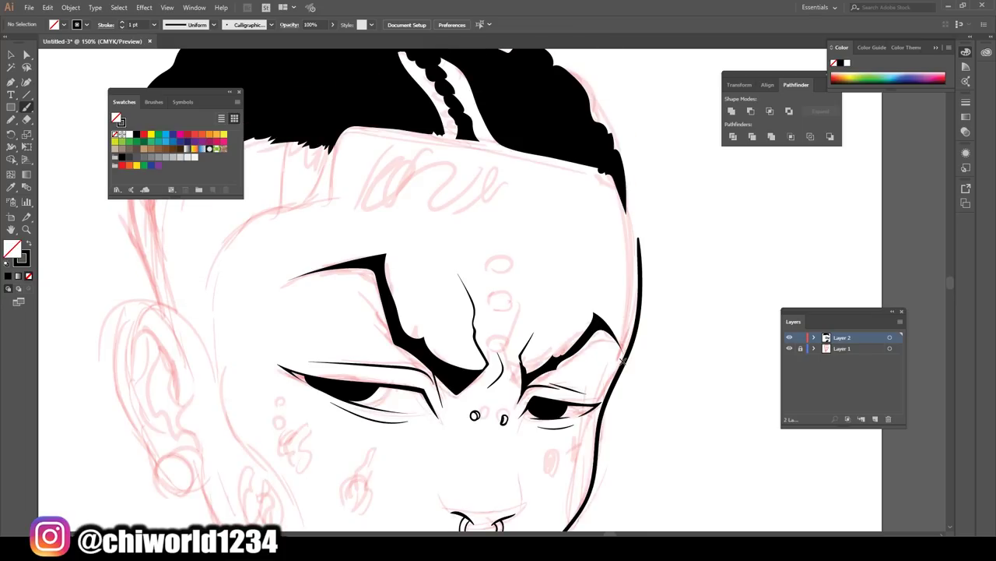
left_click_drag(622, 359, 615, 167)
scroll(492, 168, "down", 2)
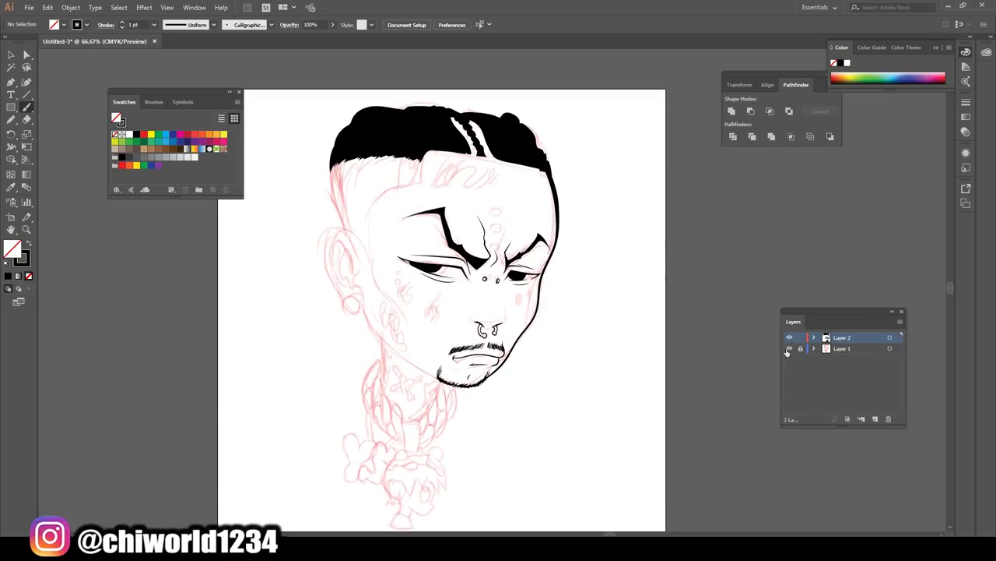
left_click(788, 348)
scroll(727, 366, "up", 2)
scroll(728, 367, "down", 1)
- Ink the left jaw line toward the chin
mouse_move(290, 294)
left_mouse_down()
mouse_move(427, 445)
mouse_move(580, 451)
left_mouse_up()
key("ctrl+z")
mouse_move(288, 296)
left_mouse_down()
mouse_move(408, 428)
mouse_move(577, 455)
left_mouse_up()
scroll(639, 452, "down", 2)
scroll(623, 445, "up", 2)
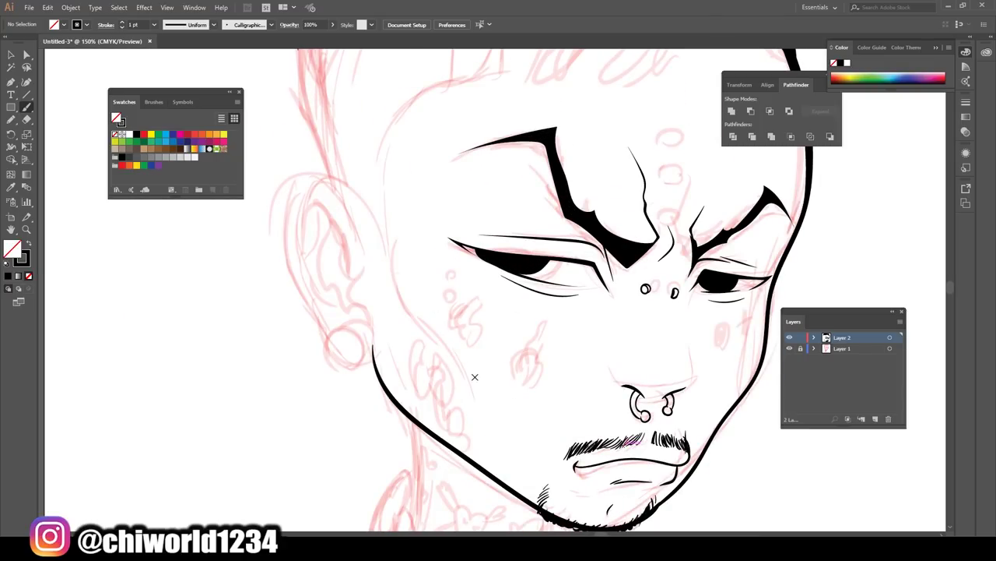
scroll(354, 280, "up", 1)
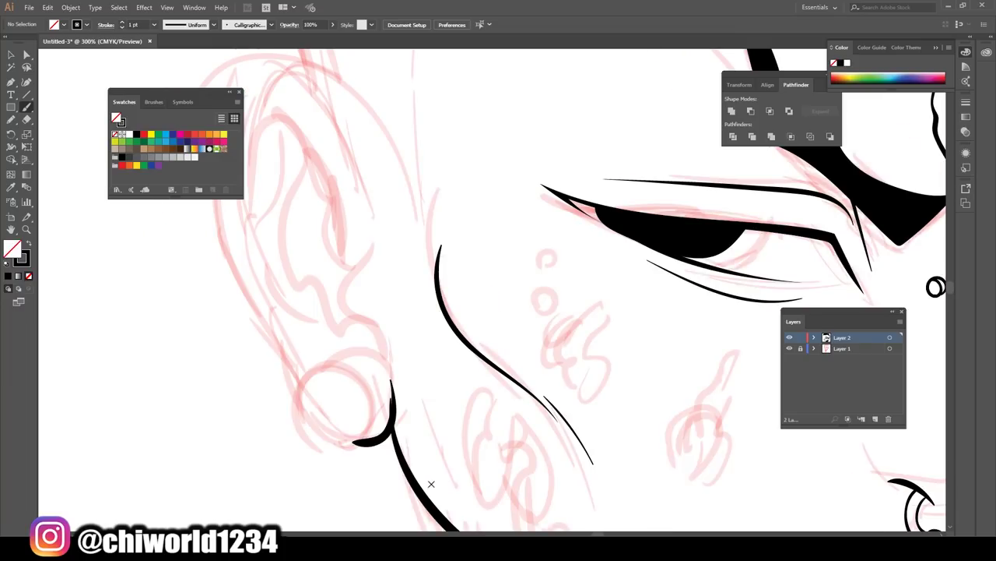
- Draw the outer ear outline and the stroke under the earlobe
left_click_drag(393, 381, 357, 442)
scroll(262, 408, "up", 1)
left_click_drag(293, 495, 210, 200)
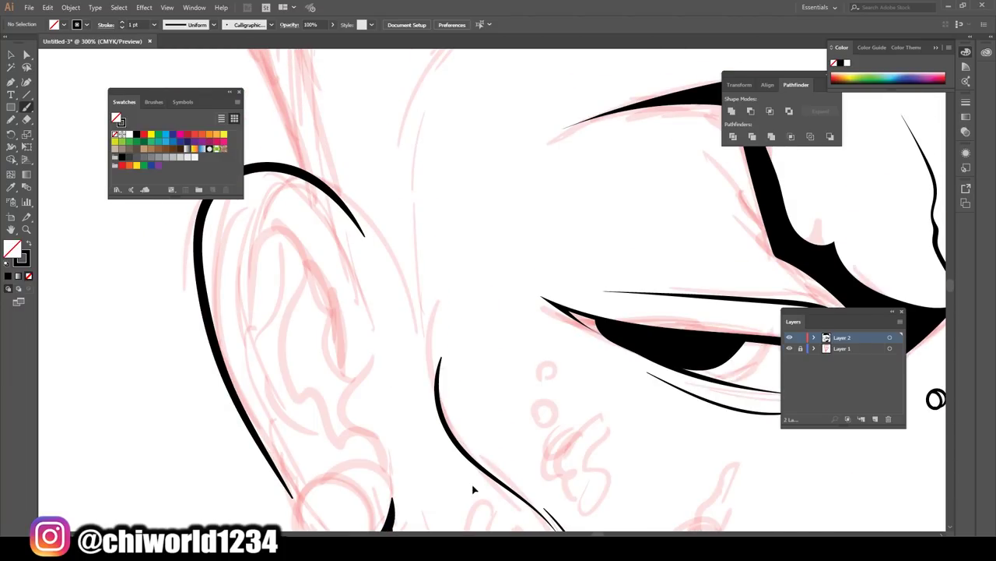
scroll(475, 467, "down", 2)
scroll(436, 389, "up", 1)
- Ink the round earlobe plug and the helix, antihelix and inner ear curves
left_click_drag(396, 322, 395, 298)
left_click_drag(461, 302, 469, 372)
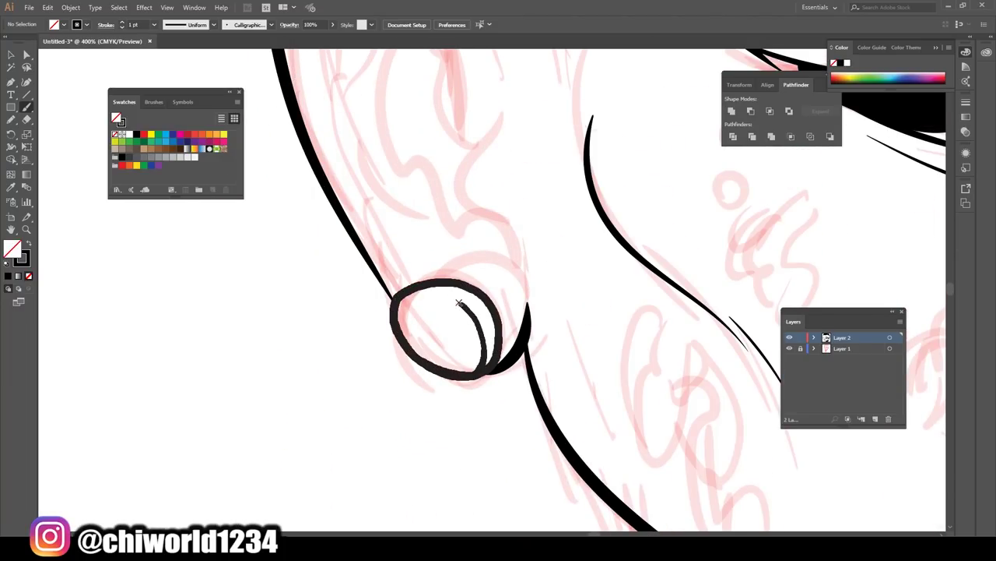
scroll(467, 342, "down", 1)
mouse_move(495, 327)
left_mouse_down()
mouse_move(483, 227)
mouse_move(340, 239)
left_mouse_up()
scroll(466, 308, "up", 2)
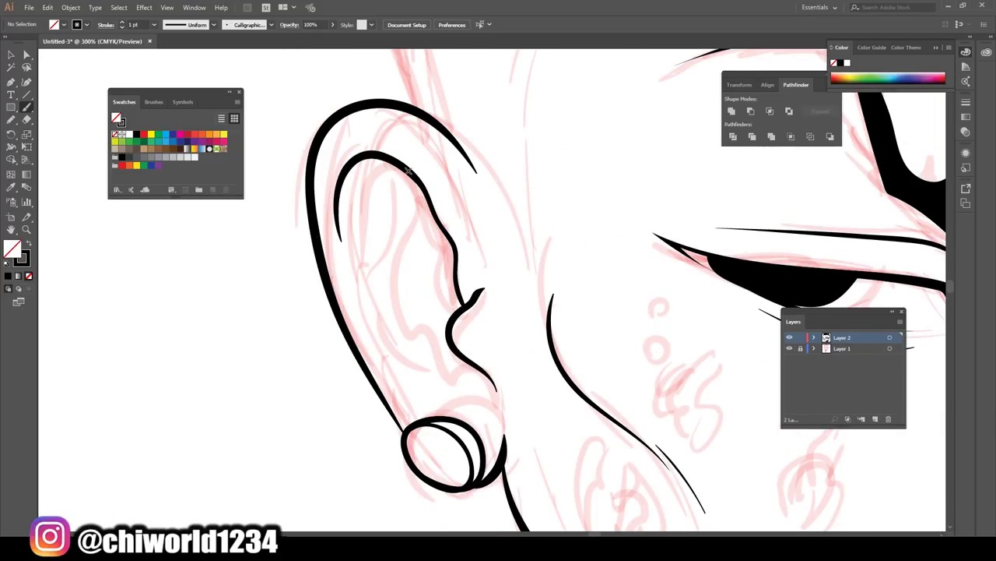
mouse_move(418, 175)
left_mouse_down()
mouse_move(489, 379)
mouse_move(422, 406)
mouse_move(351, 280)
left_mouse_up()
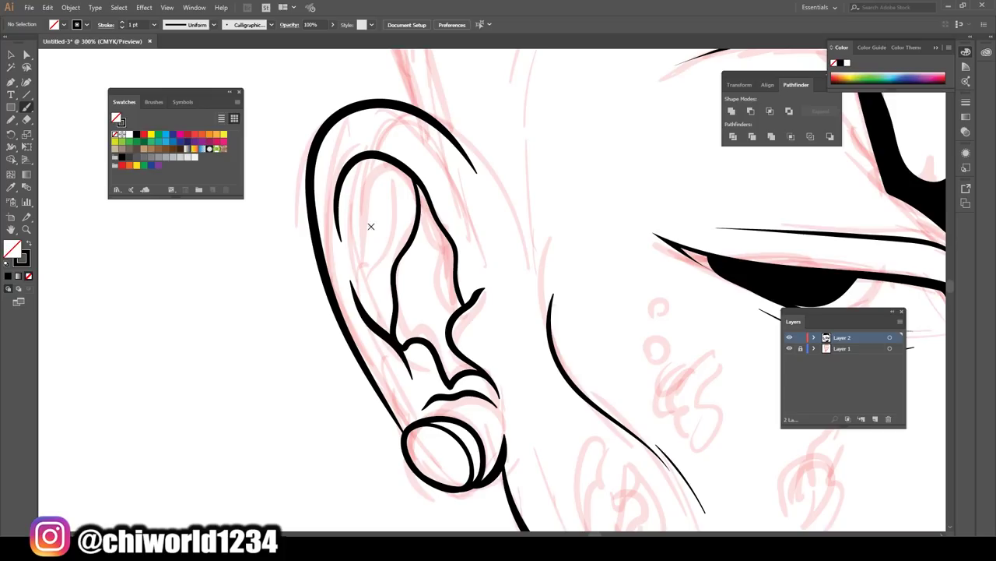
left_click_drag(454, 253, 437, 312)
key("ctrl+0")
key("ctrl+equal")
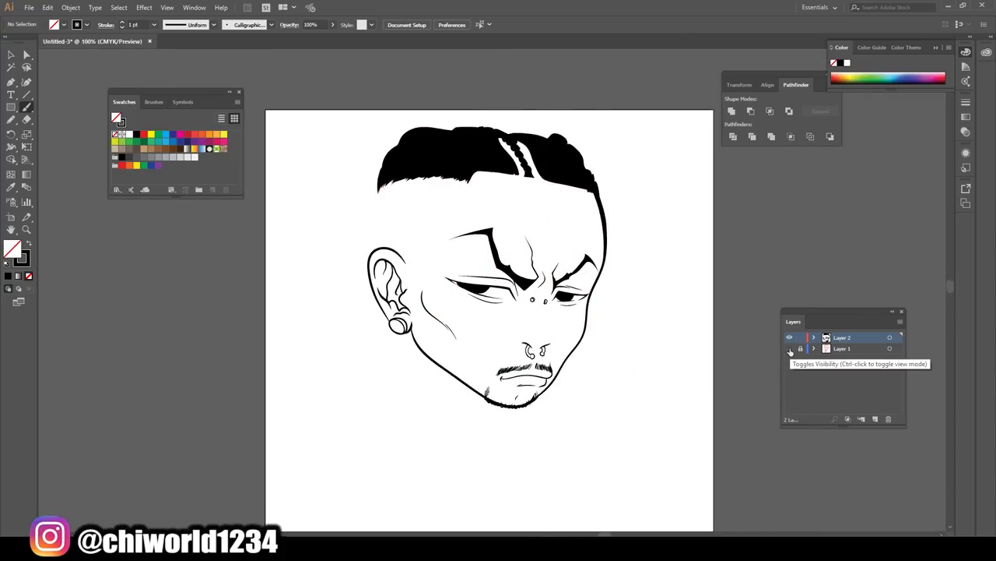
key("ctrl+equal")
scroll(653, 379, "up", 2)
- At 0.75 pt stroke weight, ink the first chain link strokes below the jaw
key("ctrl+minus")
key("ctrl+minus")
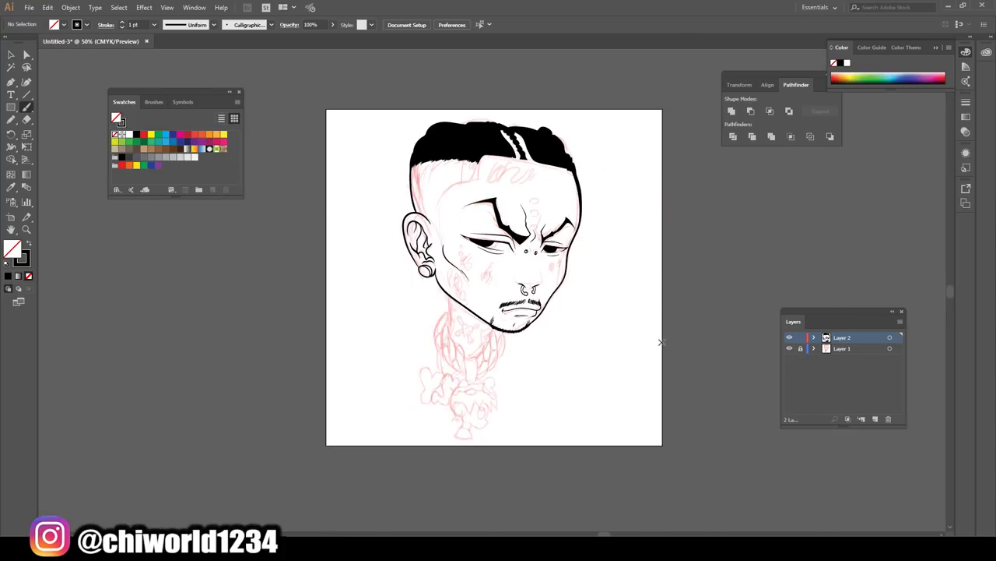
left_click(790, 348)
key("ctrl+equal")
key("ctrl+equal")
key("ctrl+equal")
key("ctrl+equal")
scroll(566, 327, "down", 3)
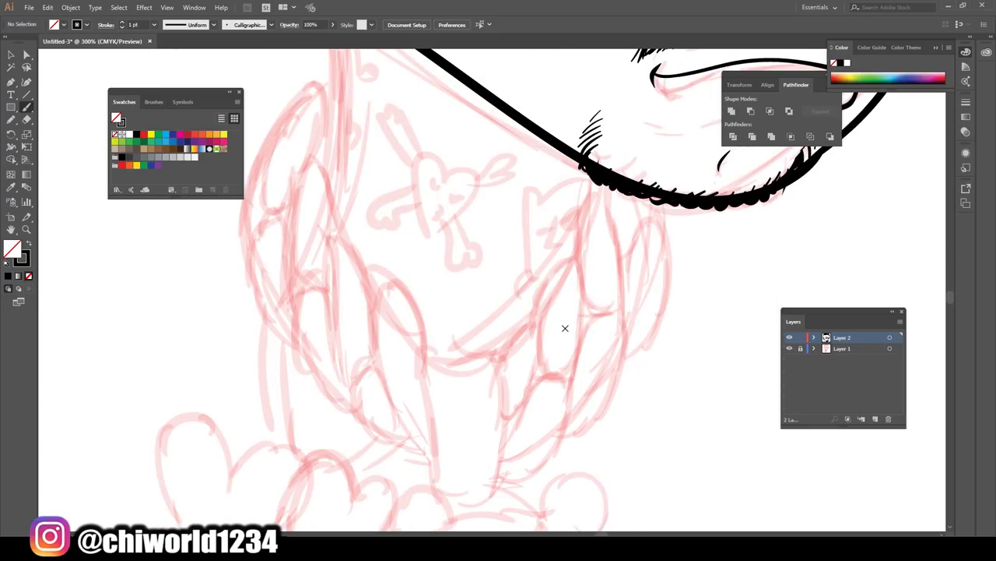
left_click(154, 24)
left_click(163, 60)
scroll(478, 462, "down", 1)
mouse_move(479, 463)
left_mouse_down()
mouse_move(427, 302)
mouse_move(421, 420)
mouse_move(422, 277)
mouse_move(423, 420)
left_mouse_up()
scroll(546, 455, "right", 3)
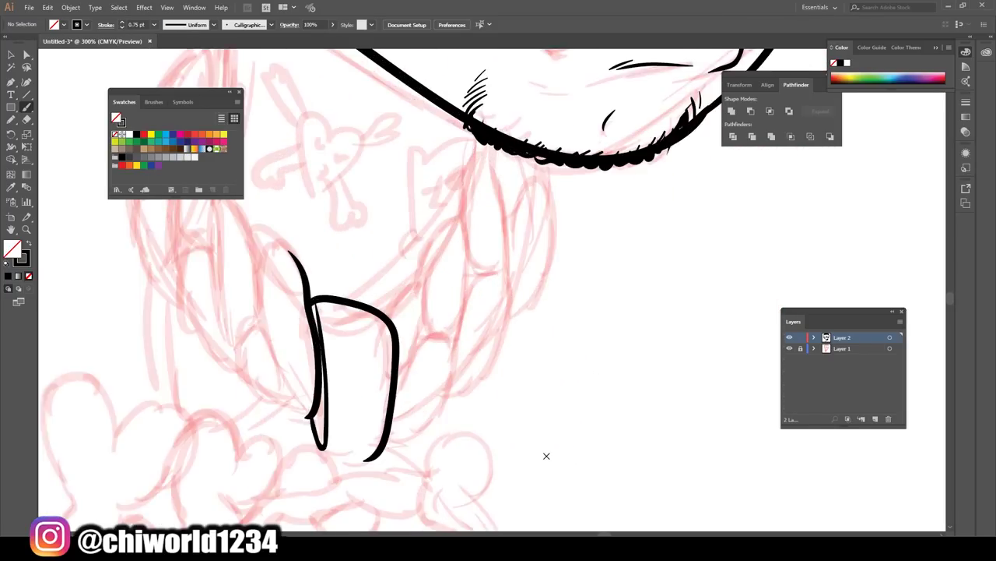
left_click_drag(427, 333, 463, 209)
left_click_drag(475, 273, 487, 138)
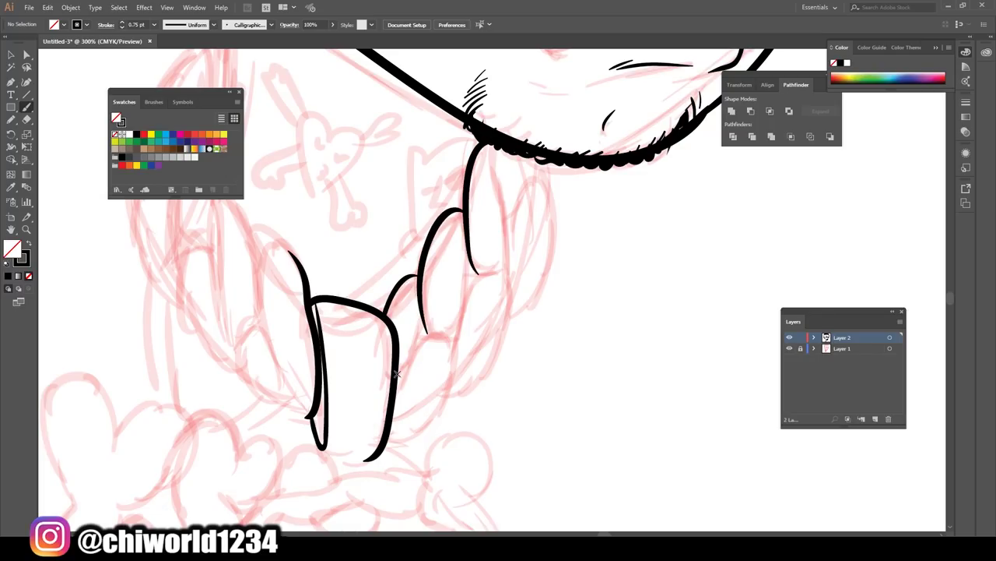
mouse_move(394, 405)
left_mouse_down()
mouse_move(436, 336)
mouse_move(387, 445)
left_mouse_up()
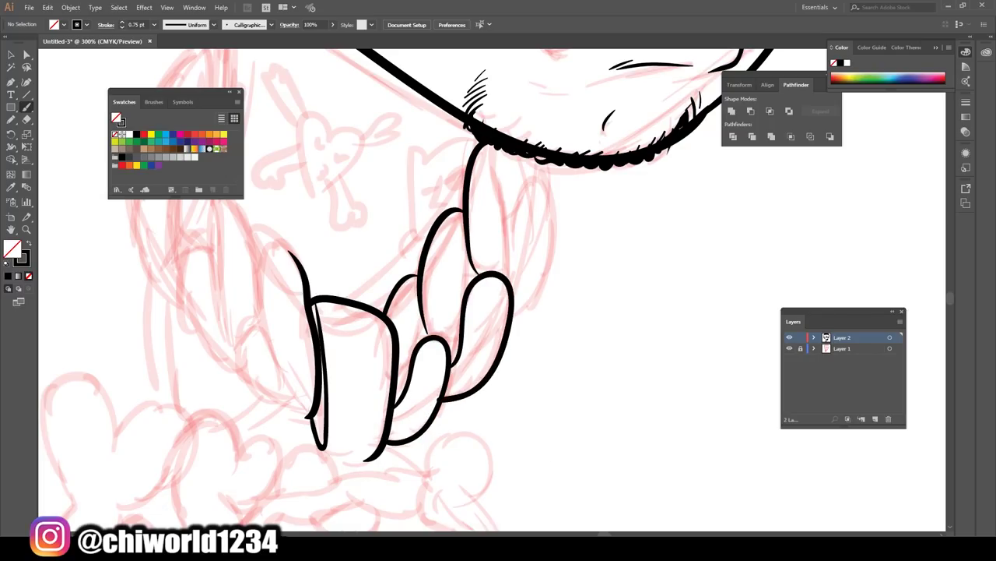
- Ink closed chain link loops, connecting the rightmost link up to the jaw
left_click_drag(450, 356, 444, 397)
left_click_drag(504, 312, 506, 320)
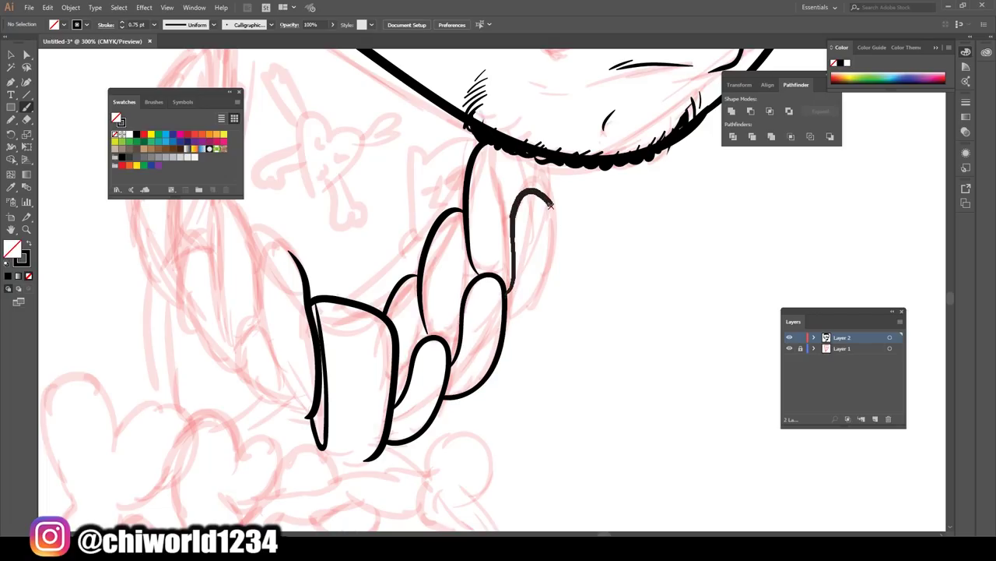
left_click_drag(558, 224, 565, 160)
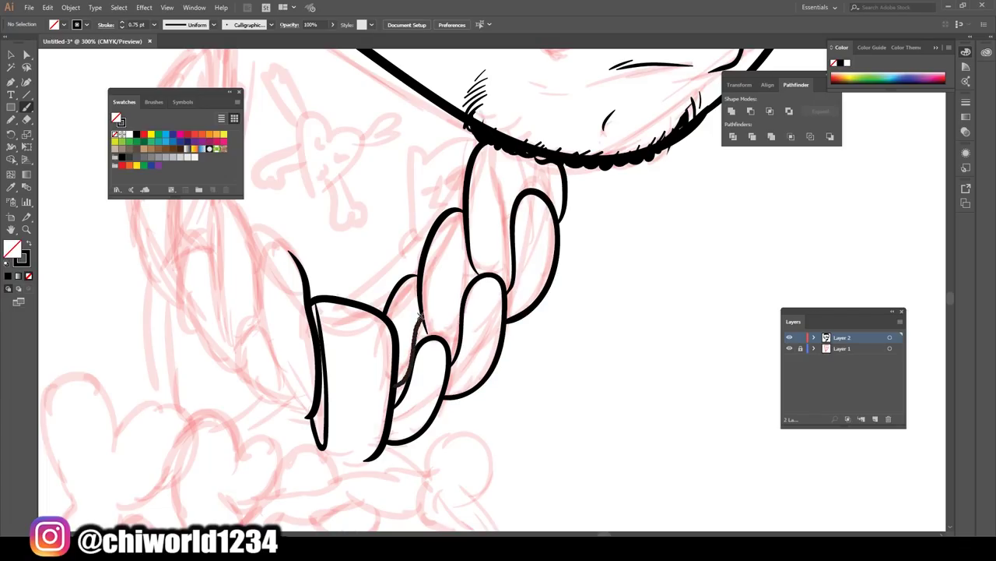
left_click_drag(422, 329, 457, 316)
left_click_drag(504, 257, 511, 224)
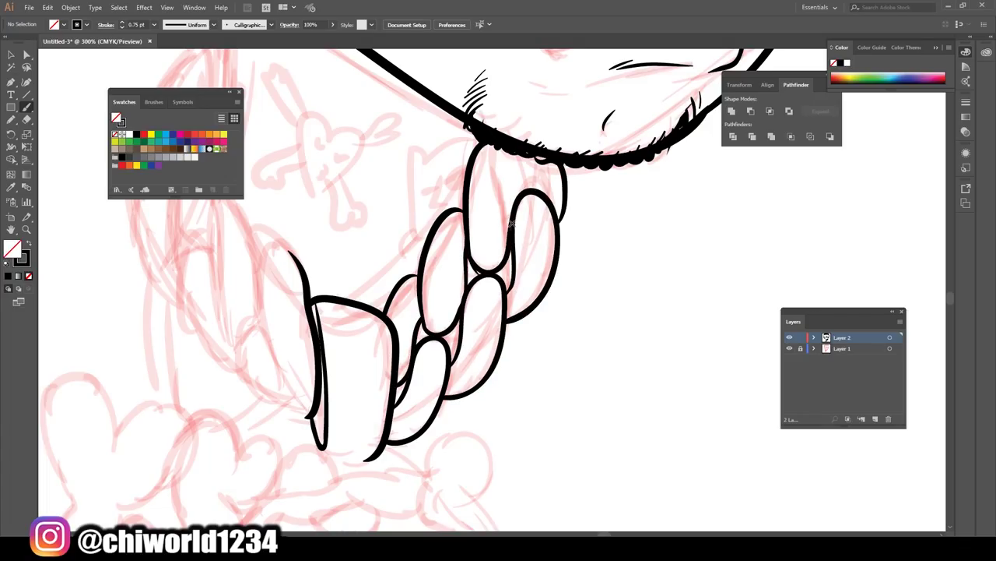
scroll(545, 196, "down", 5)
scroll(620, 397, "down", 3)
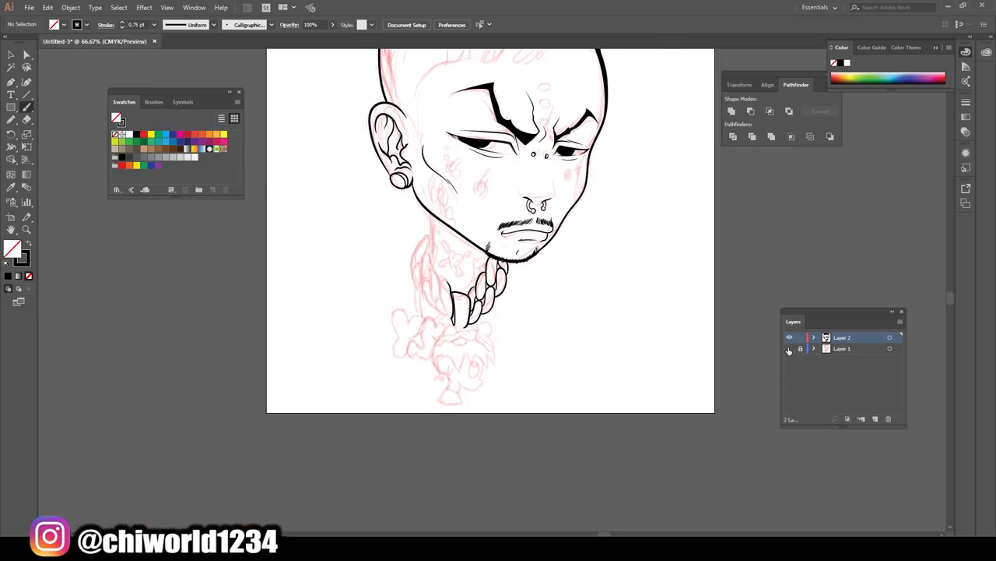
scroll(467, 256, "up", 10)
- With the sketch hidden, fill the gaps between chain links black
left_click(789, 348)
mouse_move(463, 276)
left_mouse_down()
mouse_move(460, 247)
mouse_move(498, 266)
left_mouse_up()
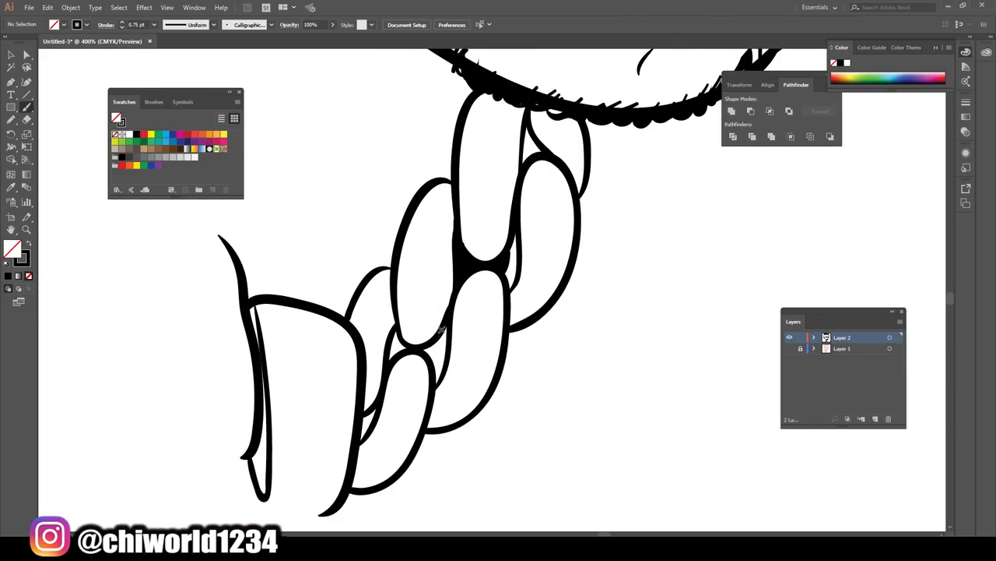
left_click_drag(529, 163, 526, 121)
scroll(574, 459, "down", 3)
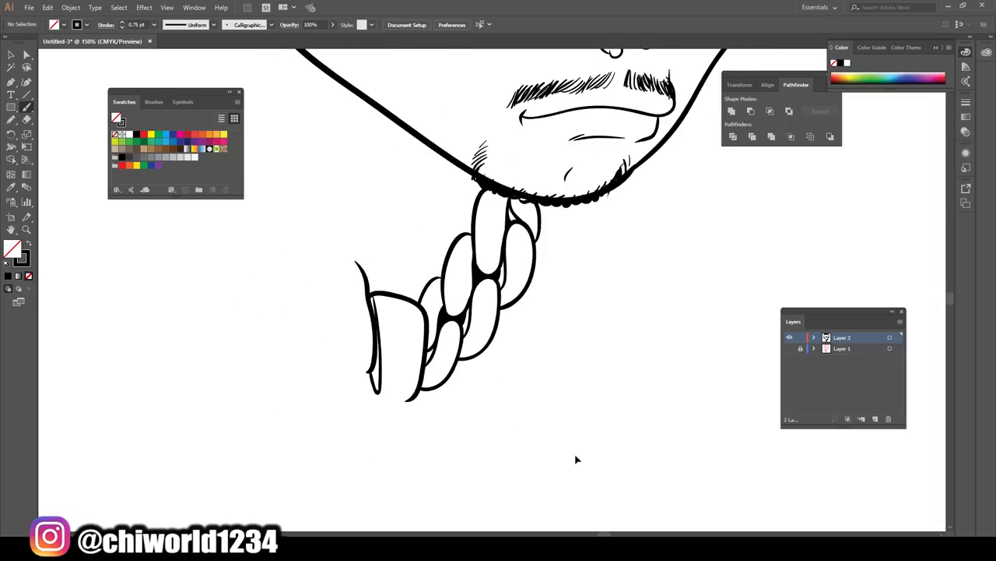
scroll(566, 440, "down", 4)
left_click(790, 348)
scroll(502, 377, "up", 3)
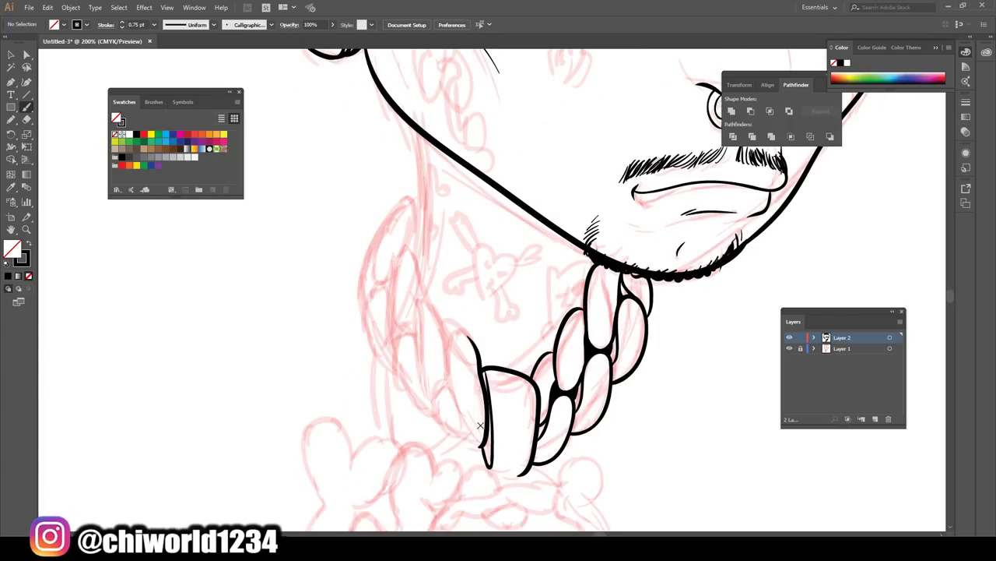
- Outline the chain links to the left of the pendant bail
mouse_move(474, 423)
left_mouse_down()
mouse_move(442, 328)
mouse_move(395, 361)
left_mouse_up()
scroll(463, 331, "down", 1)
scroll(463, 331, "up", 3)
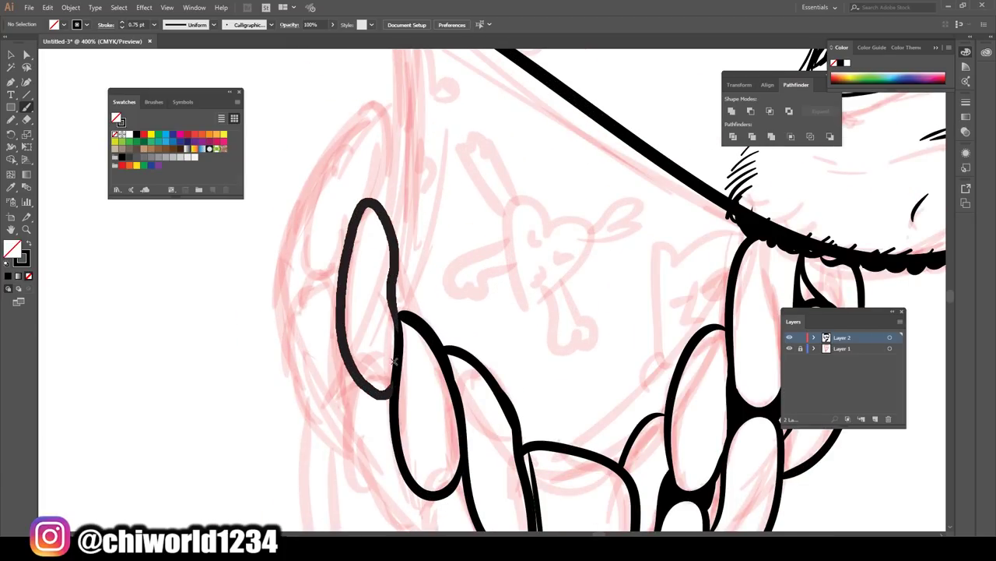
left_click_drag(399, 237, 343, 300)
left_click_drag(401, 199, 405, 319)
scroll(502, 423, "down", 3)
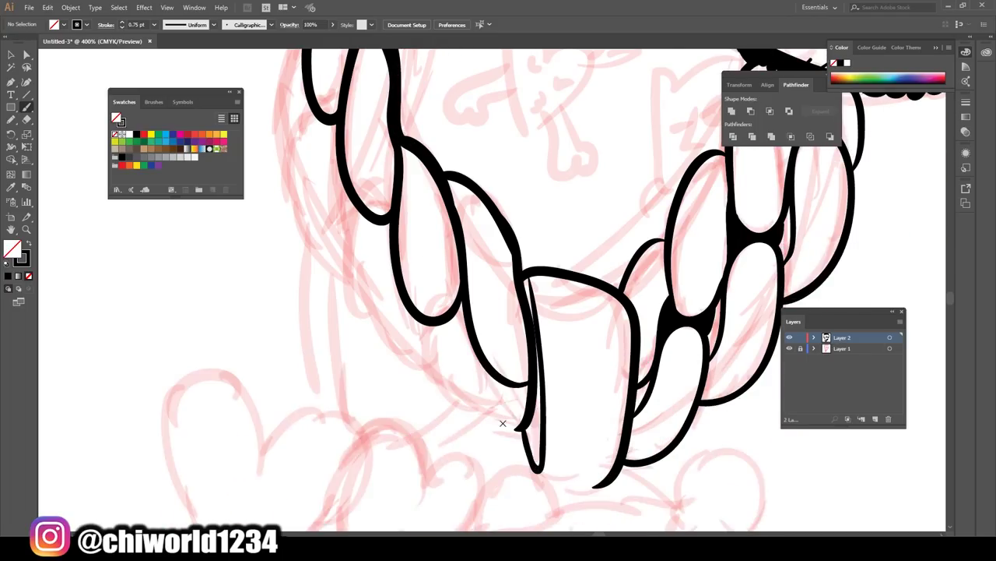
scroll(502, 422, "up", 2)
left_click_drag(518, 381, 529, 444)
mouse_move(513, 401)
left_mouse_down()
mouse_move(443, 285)
mouse_move(510, 426)
left_mouse_up()
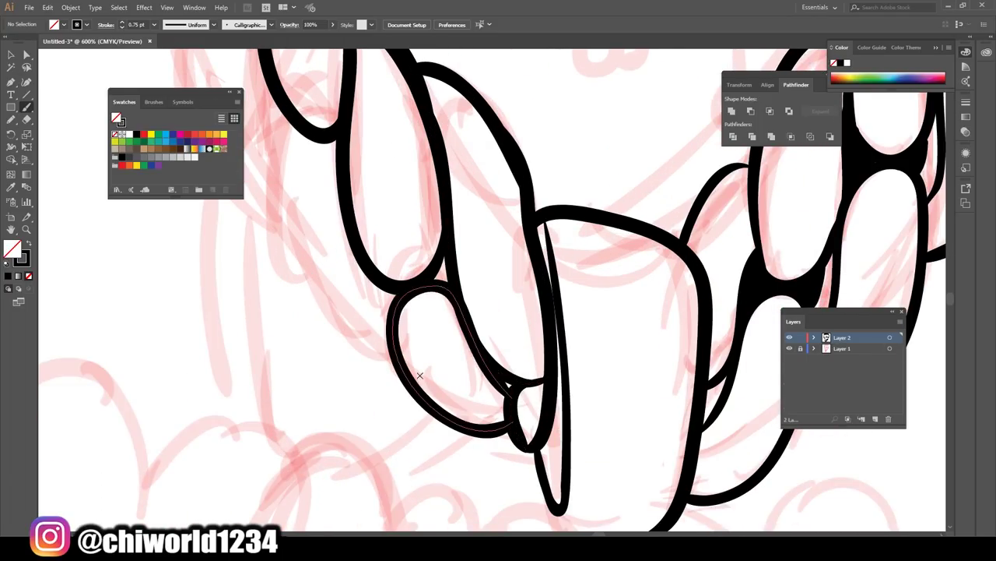
scroll(420, 376, "down", 2)
- Outline the remaining left-side links, thicken the bail edge and line the left chain
left_click_drag(397, 366, 381, 413)
scroll(483, 452, "down", 3)
scroll(544, 333, "up", 3)
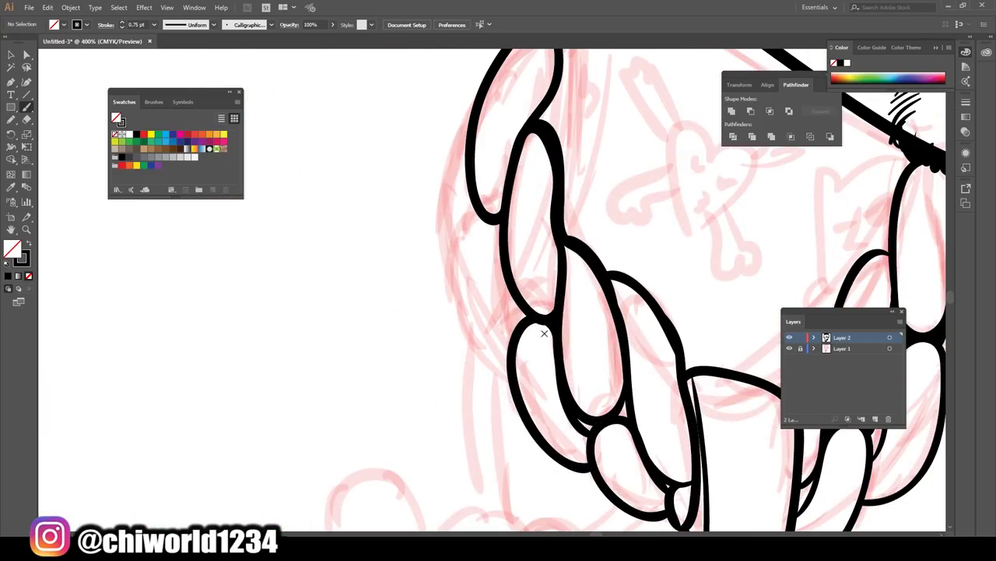
mouse_move(544, 333)
left_mouse_down()
mouse_move(511, 342)
mouse_move(483, 210)
mouse_move(513, 380)
left_mouse_up()
scroll(467, 264, "up", 1)
mouse_move(470, 269)
left_mouse_down()
mouse_move(464, 181)
mouse_move(455, 311)
left_mouse_up()
scroll(522, 381, "down", 3)
scroll(504, 376, "up", 3)
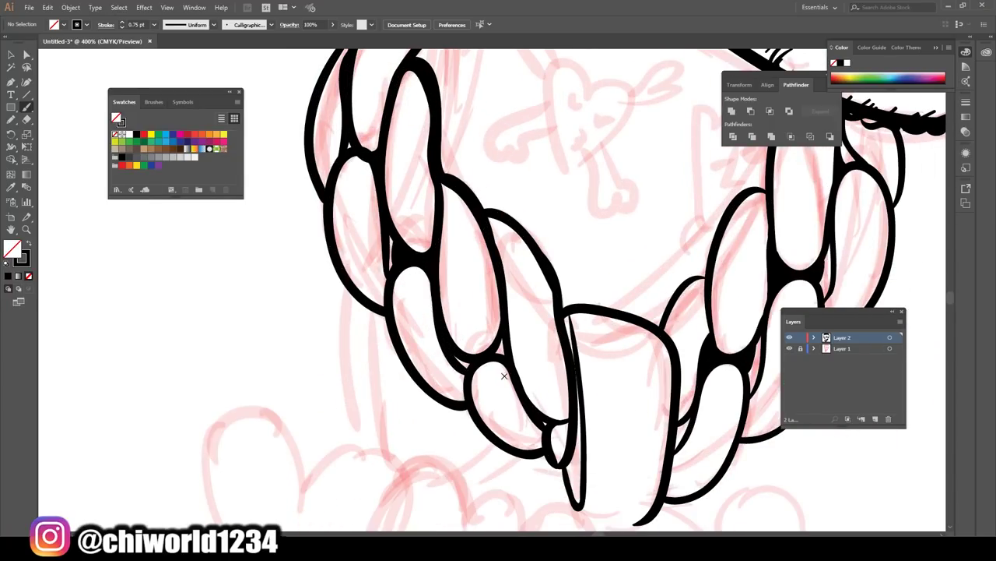
left_click_drag(566, 314, 576, 382)
scroll(576, 381, "down", 3)
scroll(436, 405, "up", 3)
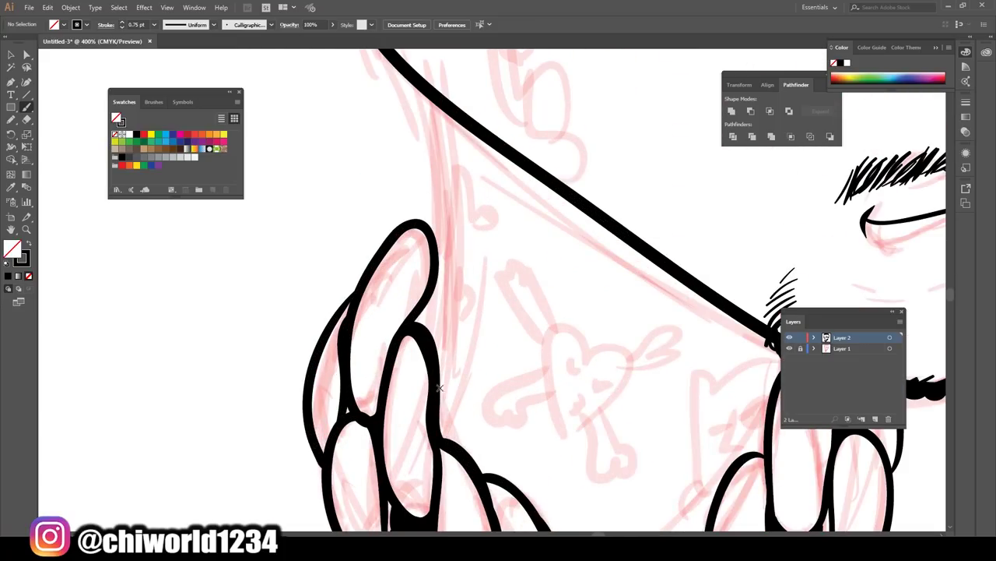
left_click_drag(438, 417, 430, 100)
scroll(467, 312, "down", 3)
- Ink the small creature on top of the pendant: its head, face, outstretched arm and belly
scroll(538, 423, "up", 2)
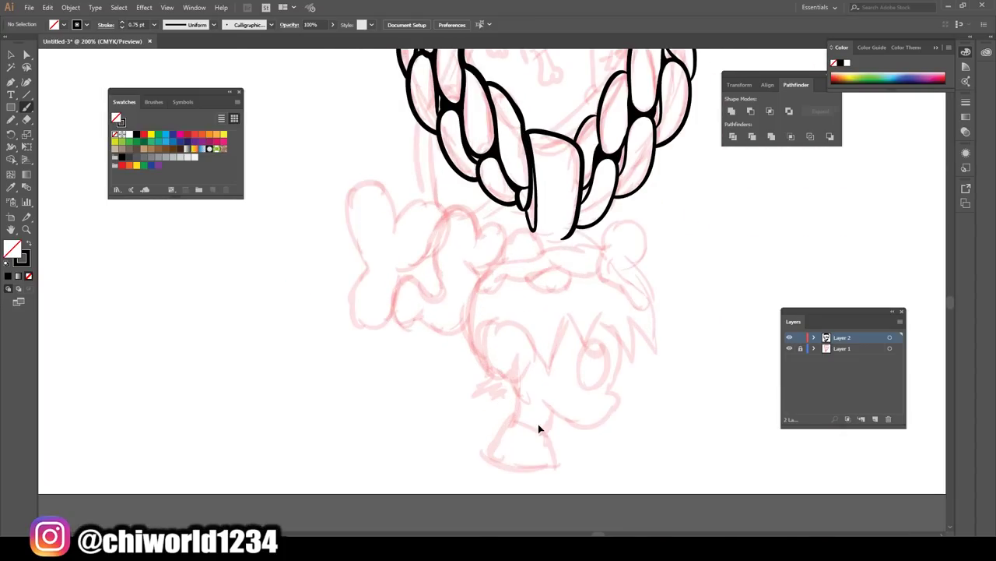
scroll(538, 424, "up", 1)
scroll(538, 423, "down", 3)
scroll(480, 165, "right", 2)
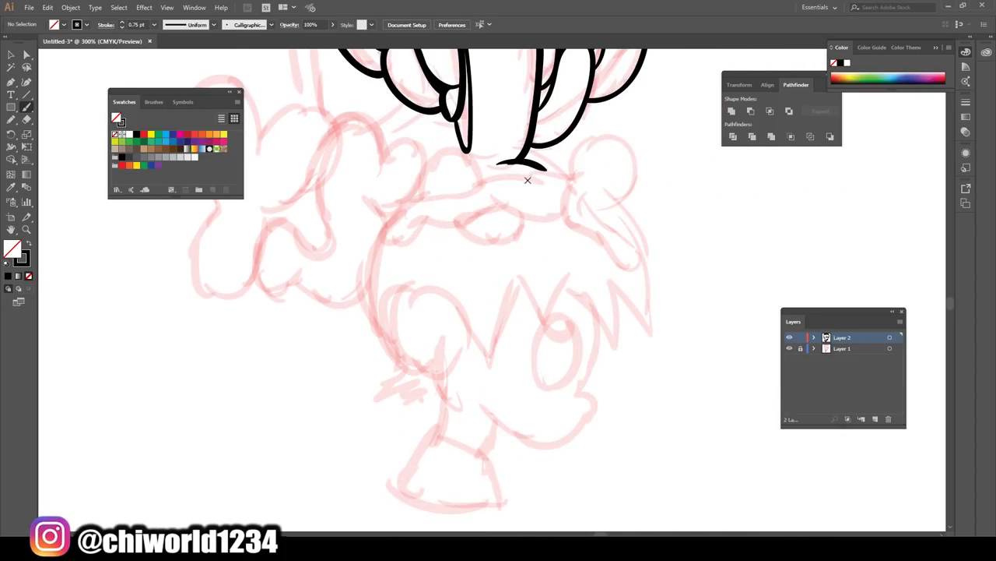
left_click_drag(590, 137, 593, 169)
mouse_move(634, 158)
left_mouse_down()
mouse_move(638, 170)
mouse_move(591, 139)
left_mouse_up()
left_click_drag(573, 170, 543, 167)
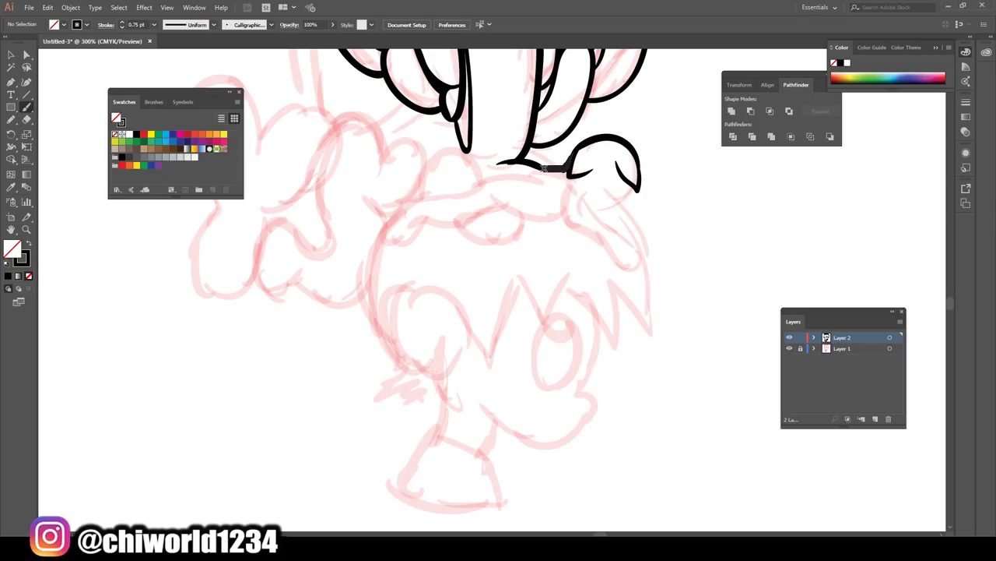
left_click_drag(491, 192, 561, 220)
mouse_move(562, 193)
left_mouse_down()
mouse_move(565, 224)
mouse_move(632, 265)
mouse_move(580, 198)
mouse_move(607, 199)
left_mouse_up()
key("ctrl+z")
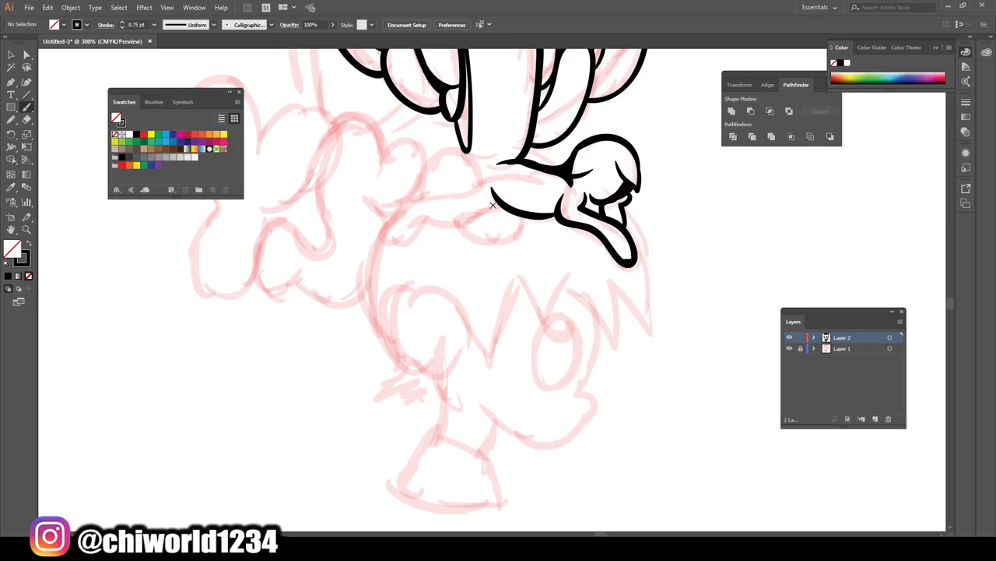
mouse_move(492, 205)
left_mouse_down()
mouse_move(414, 225)
mouse_move(478, 177)
left_mouse_up()
left_click_drag(454, 227, 523, 230)
mouse_move(395, 232)
left_mouse_down()
mouse_move(408, 206)
mouse_move(498, 160)
mouse_move(389, 227)
mouse_move(433, 195)
left_mouse_up()
- Outline the pendant head's left side and its jagged, spiky bangs
scroll(529, 434, "down", 3)
scroll(529, 434, "up", 3)
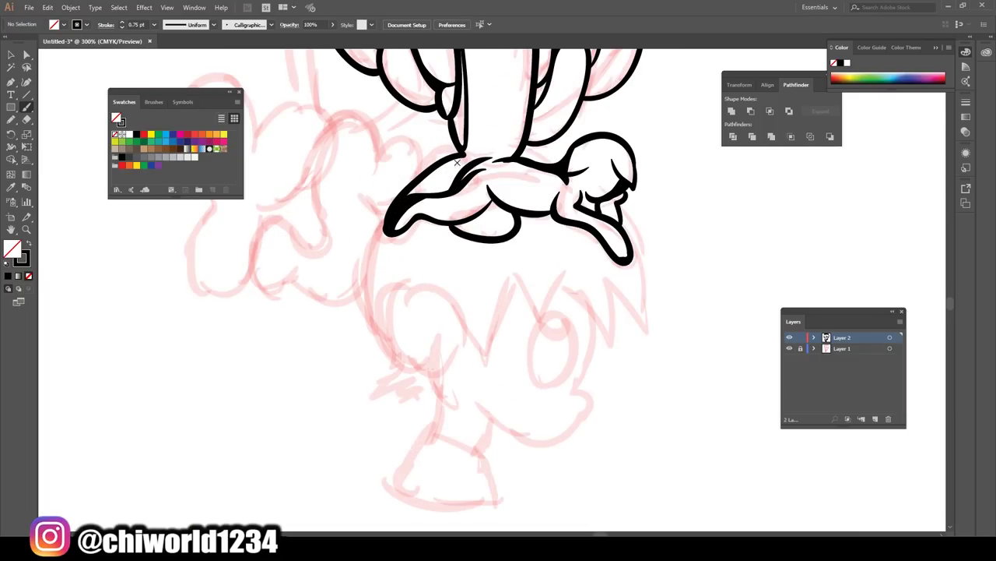
left_click_drag(460, 152, 379, 327)
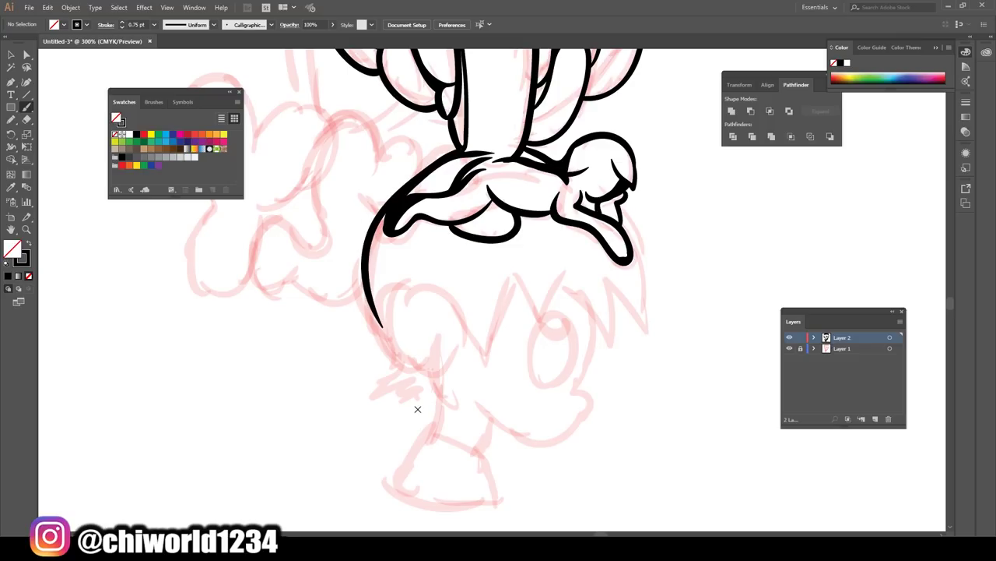
scroll(623, 458, "down", 3)
scroll(620, 152, "up", 3)
mouse_move(620, 152)
left_mouse_down()
mouse_move(645, 248)
mouse_move(615, 289)
mouse_move(513, 199)
mouse_move(415, 228)
mouse_move(398, 274)
left_mouse_up()
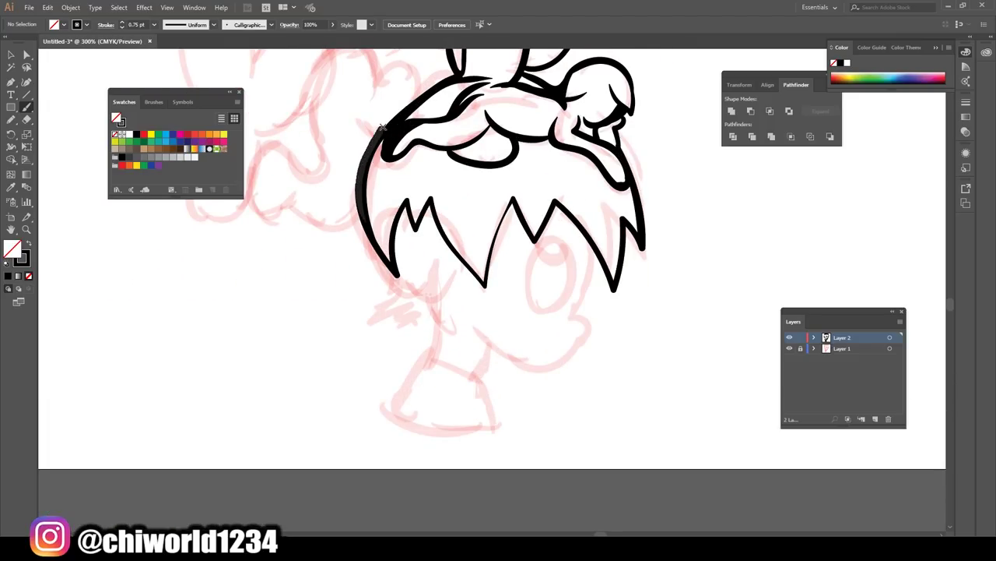
mouse_move(446, 244)
left_mouse_down()
mouse_move(395, 243)
mouse_move(454, 294)
mouse_move(596, 315)
mouse_move(604, 251)
mouse_move(569, 266)
mouse_move(554, 237)
left_mouse_up()
- Add the pupil, neck, shirt and ear to the pendant head
left_click_drag(490, 349, 483, 372)
mouse_move(434, 310)
left_mouse_down()
mouse_move(484, 375)
mouse_move(451, 432)
mouse_move(430, 362)
left_mouse_up()
left_click_drag(430, 359, 434, 308)
left_click_drag(436, 239, 441, 285)
- Draw the looping curl that leads into the pendant head outline
scroll(520, 358, "down", 5)
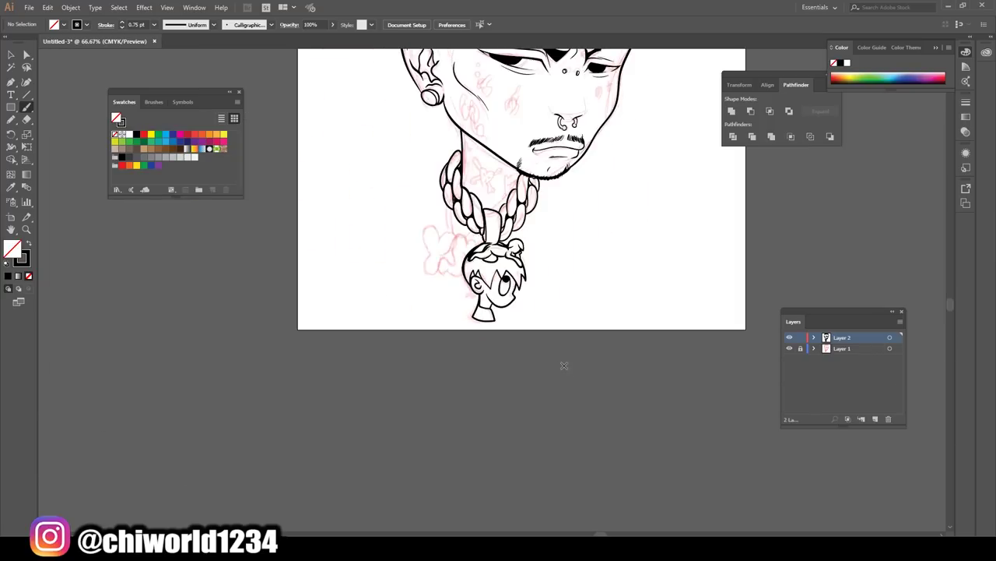
scroll(566, 355, "up", 5)
scroll(706, 253, "right", 2)
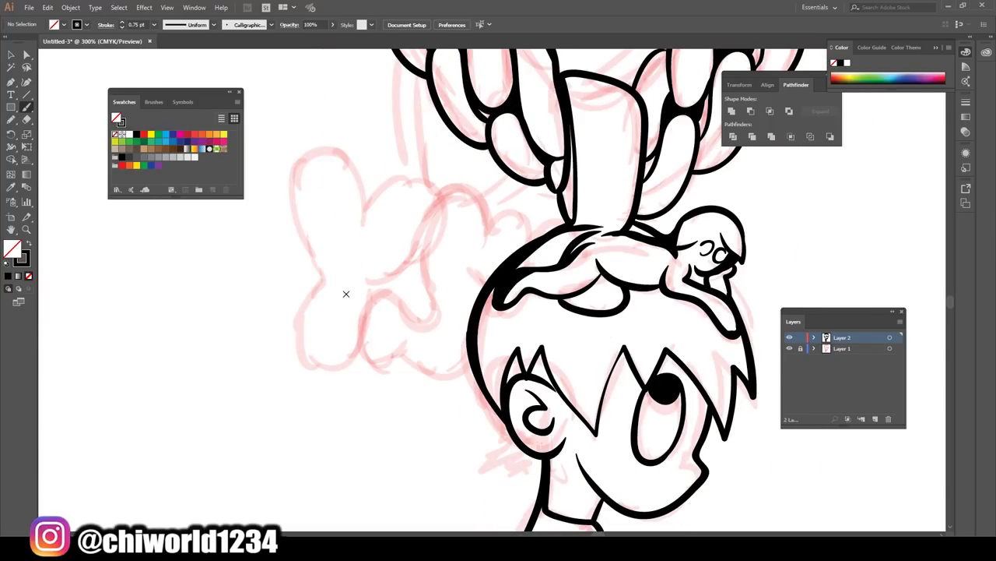
scroll(346, 294, "up", 1)
left_click_drag(410, 348, 473, 369)
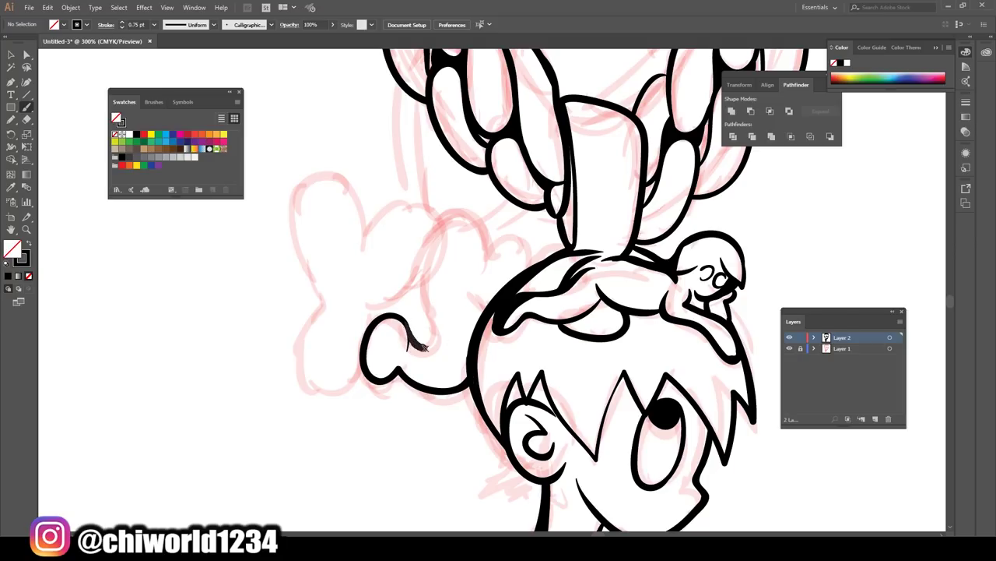
mouse_move(422, 348)
left_mouse_down()
mouse_move(457, 217)
mouse_move(490, 309)
left_mouse_up()
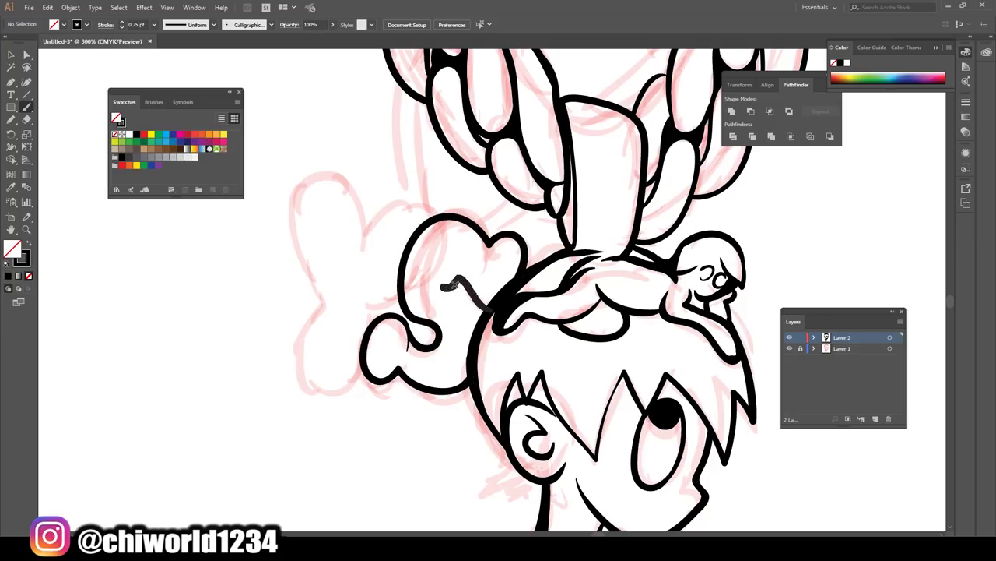
left_click_drag(441, 287, 490, 308)
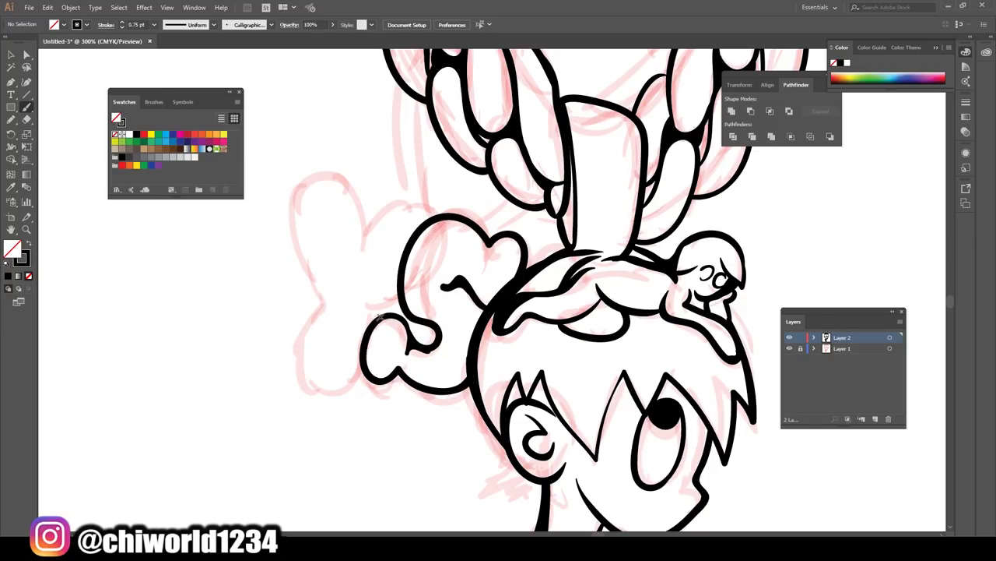
- Outline the puffy cloud shapes beside the head and add thin inner highlight lines
mouse_move(413, 240)
left_mouse_down()
mouse_move(364, 378)
mouse_move(368, 233)
left_mouse_up()
left_click_drag(440, 354, 490, 234)
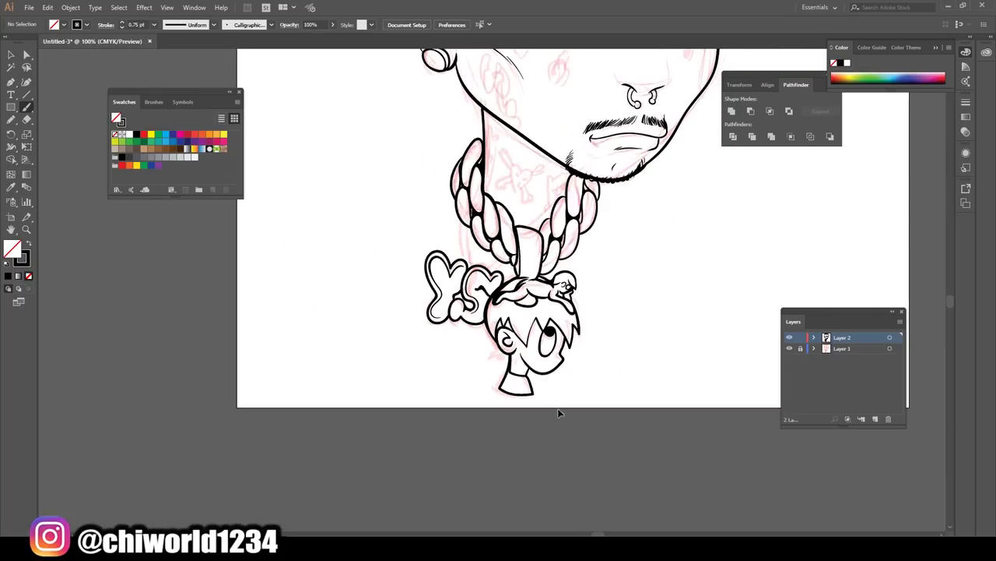
key("ctrl+minus")
scroll(495, 397, "up", 2)
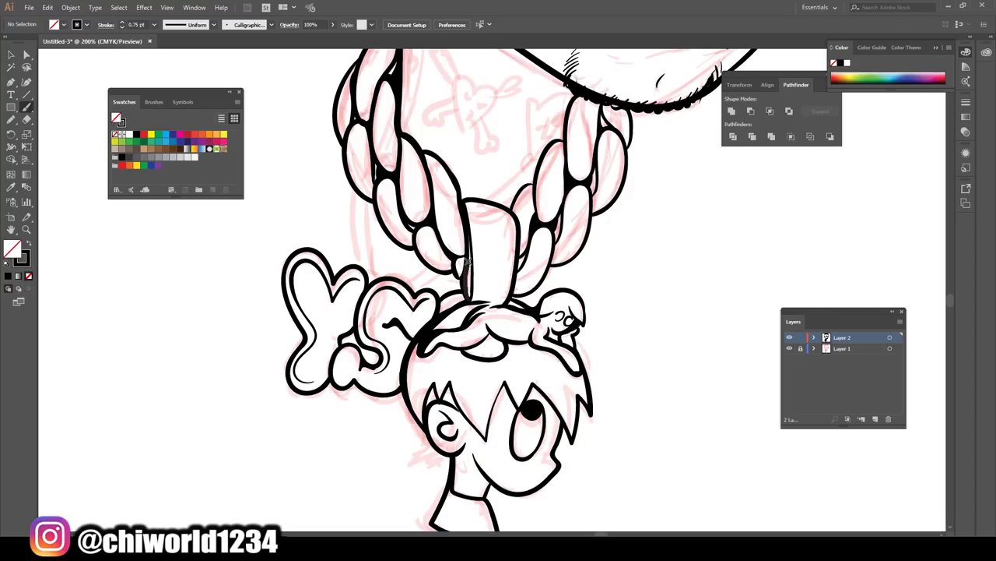
- Add extra strokes to the chain links near the bail and along the left side
scroll(585, 324, "down", 3)
scroll(585, 324, "down", 2)
scroll(632, 356, "up", 6)
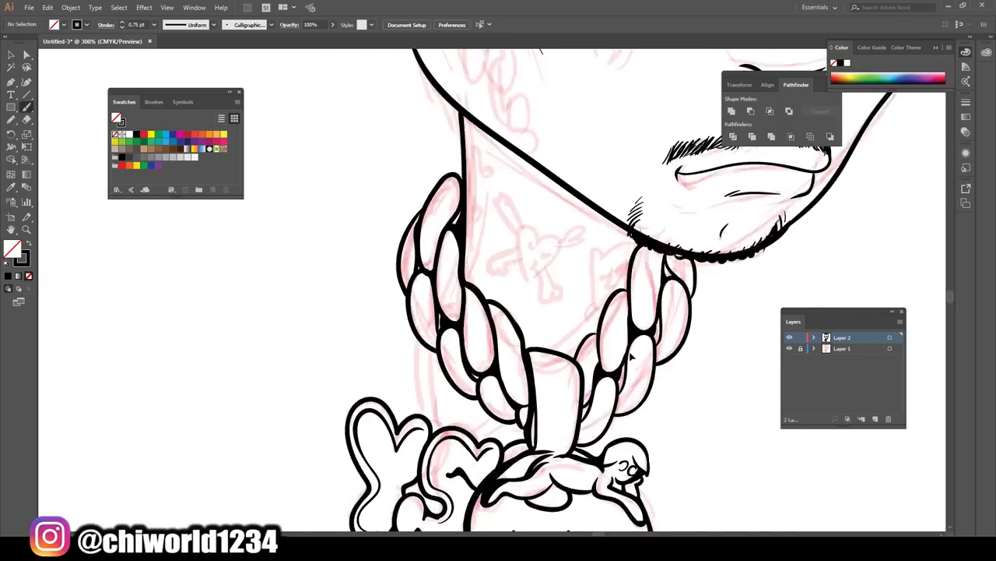
scroll(498, 350, "up", 2)
mouse_move(534, 358)
left_mouse_down()
mouse_move(476, 337)
mouse_move(429, 215)
left_mouse_up()
left_click_drag(488, 318, 454, 250)
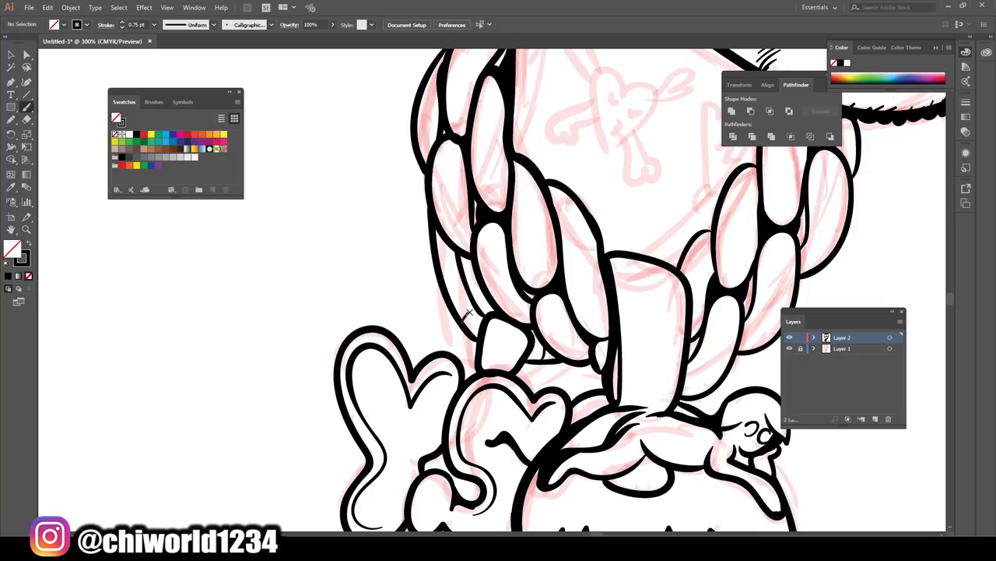
- Toggle Layer 1's visibility to check the linework, then draw a heart tattoo on the neck
scroll(431, 263, "down", 3)
scroll(431, 263, "down", 2)
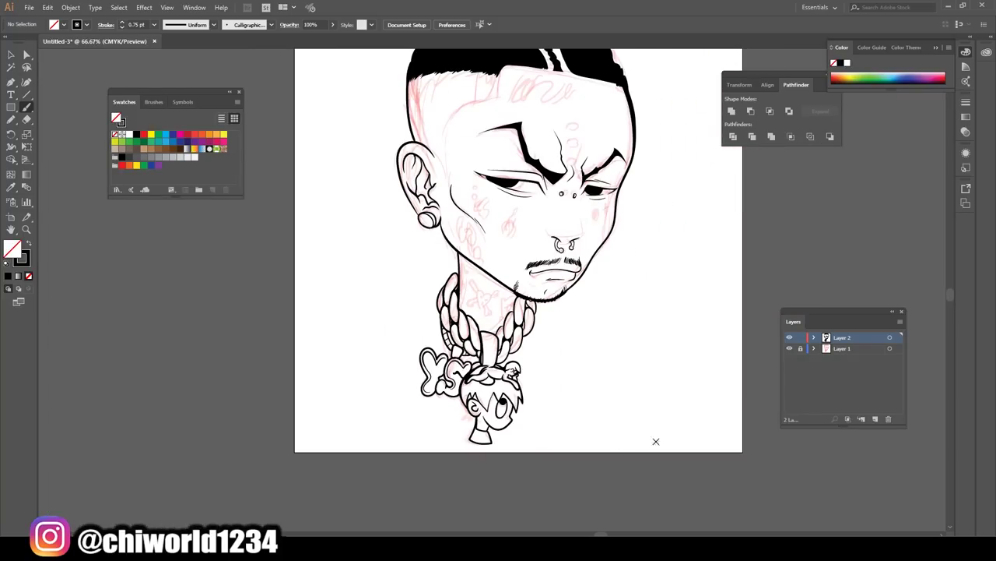
left_click(789, 348)
scroll(725, 352, "up", 4)
scroll(692, 351, "down", 2)
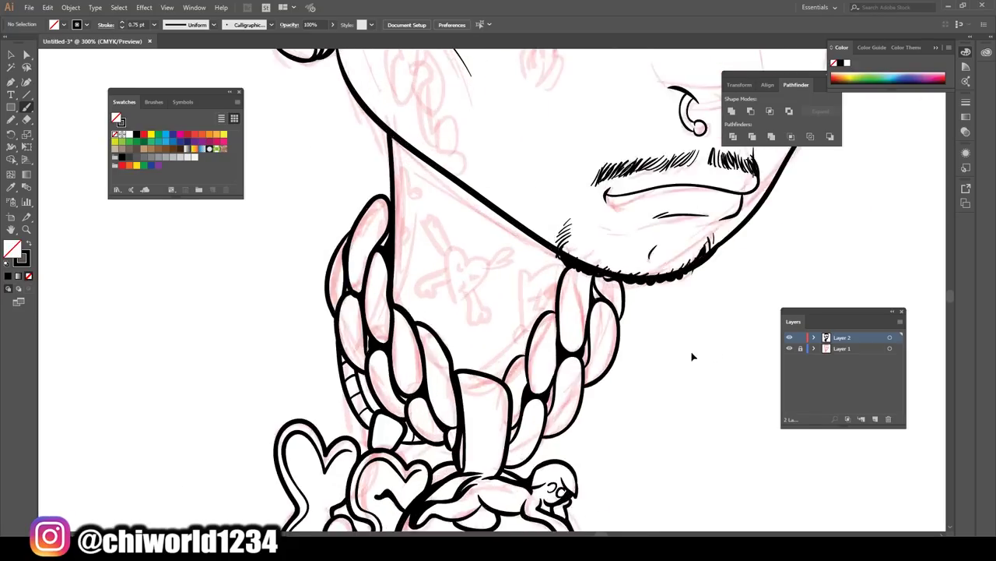
scroll(692, 351, "up", 2)
mouse_move(396, 296)
left_mouse_down()
mouse_move(470, 281)
mouse_move(404, 327)
left_mouse_up()
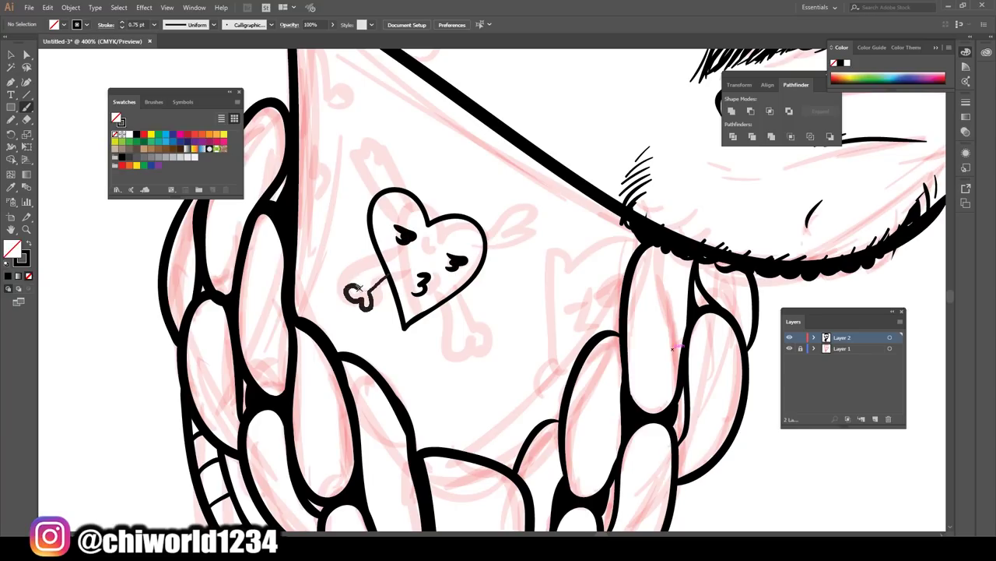
- Draw crossbones behind the neck's heart tattoo, with ends at each corner
left_click_drag(360, 290, 365, 305)
mouse_move(395, 195)
left_mouse_down()
mouse_move(380, 152)
mouse_move(393, 183)
left_mouse_up()
left_click_drag(487, 238, 541, 234)
left_click_drag(523, 204, 467, 240)
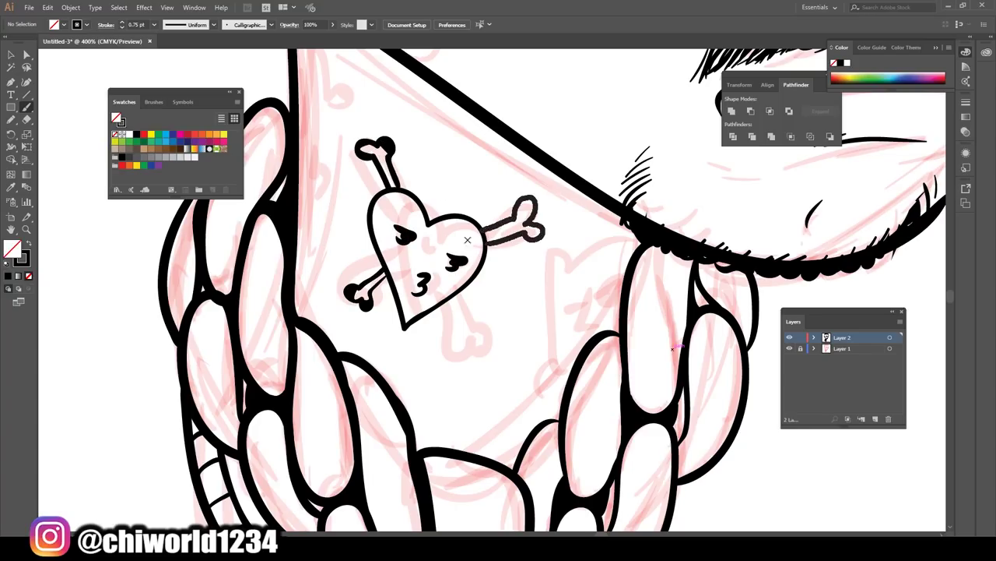
mouse_move(454, 294)
left_mouse_down()
mouse_move(481, 342)
mouse_move(448, 354)
mouse_move(425, 258)
left_mouse_up()
scroll(467, 388, "down", 3)
scroll(539, 389, "up", 3)
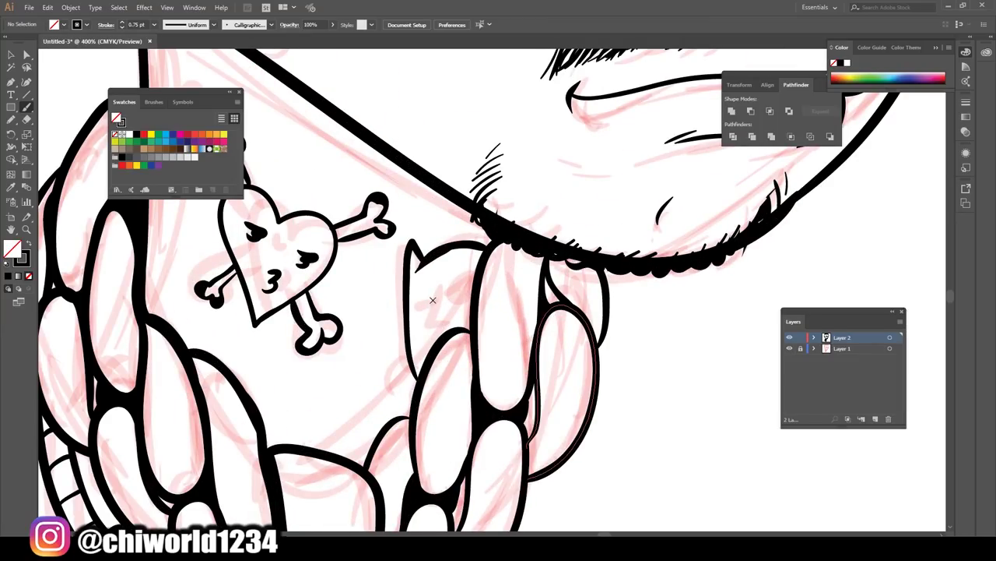
- Ink the cat-face tattoo's closed and filled eyes, a chin curl, and a small doodle near the heart
left_click_drag(425, 330, 445, 326)
left_click_drag(468, 293, 452, 290)
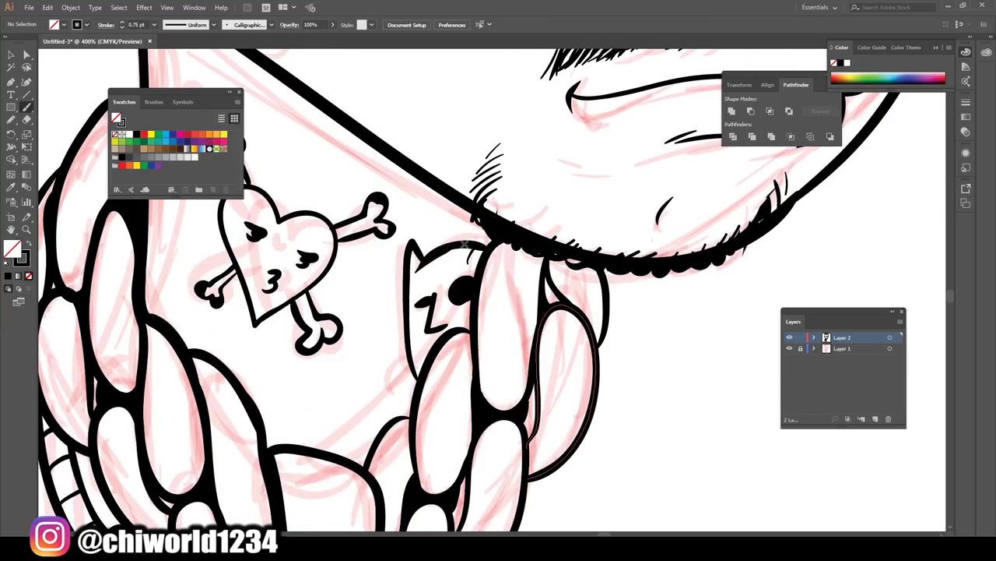
left_click_drag(400, 379, 407, 402)
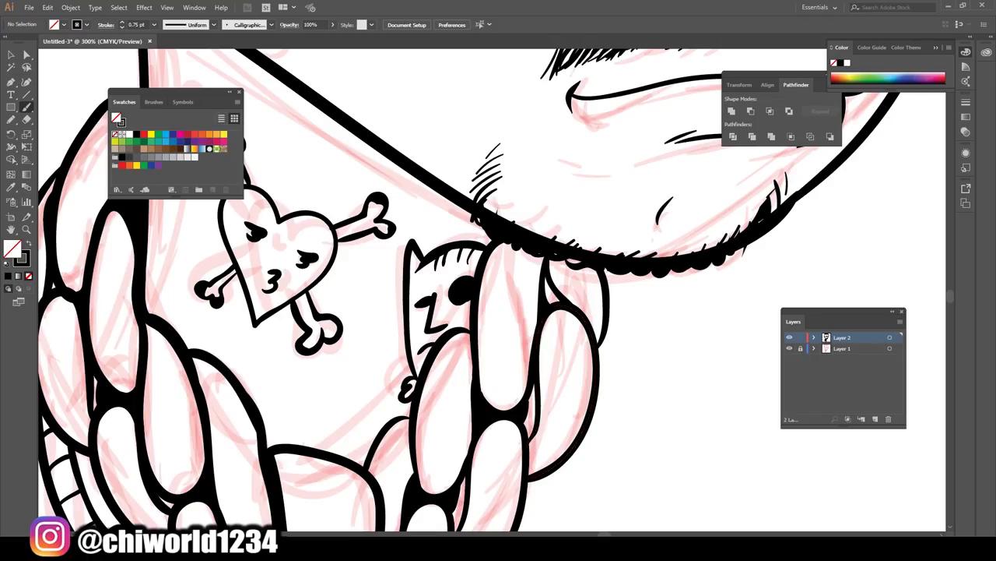
key("ctrl+minus")
scroll(317, 257, "up", 1)
left_click_drag(309, 269, 317, 252)
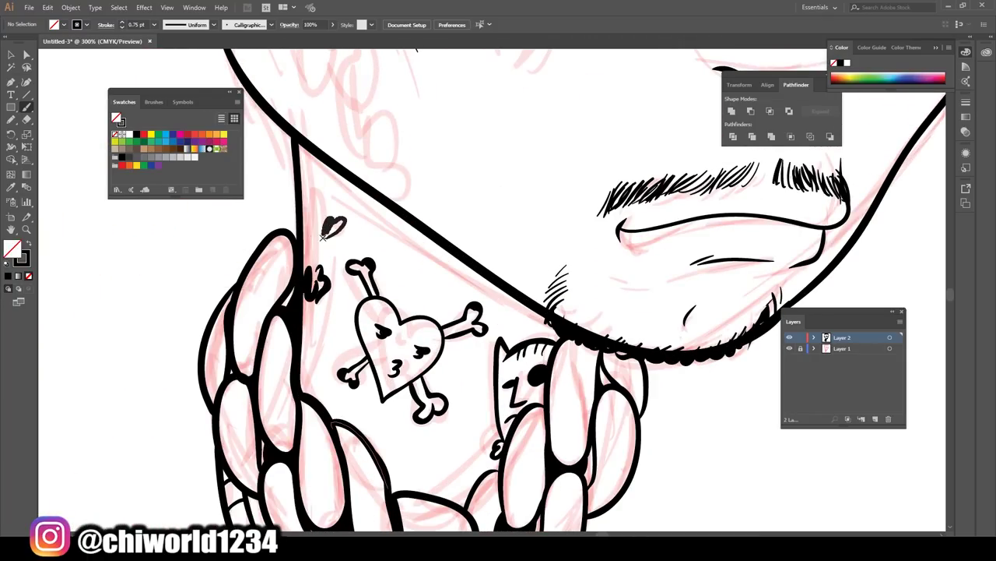
key("ctrl+minus")
key("ctrl+minus")
key("ctrl+minus")
- Hide the pink sketch layer and zoom to check the face linework
left_click(790, 348)
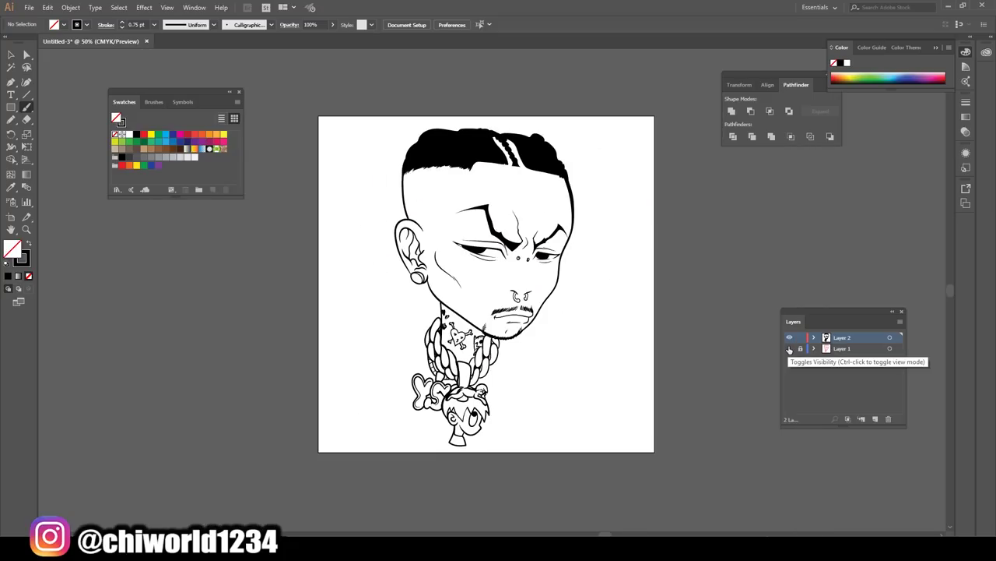
key("ctrl+plus")
key("ctrl+plus")
key("ctrl+plus")
scroll(696, 363, "up", 1)
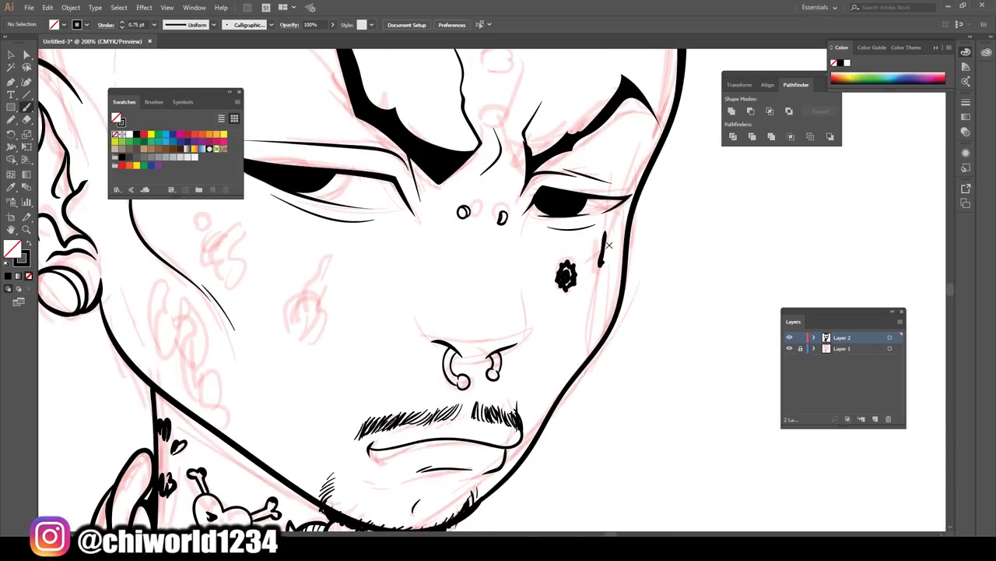
key("ctrl+minus")
key("ctrl+minus")
key("ctrl+minus")
left_click(790, 348)
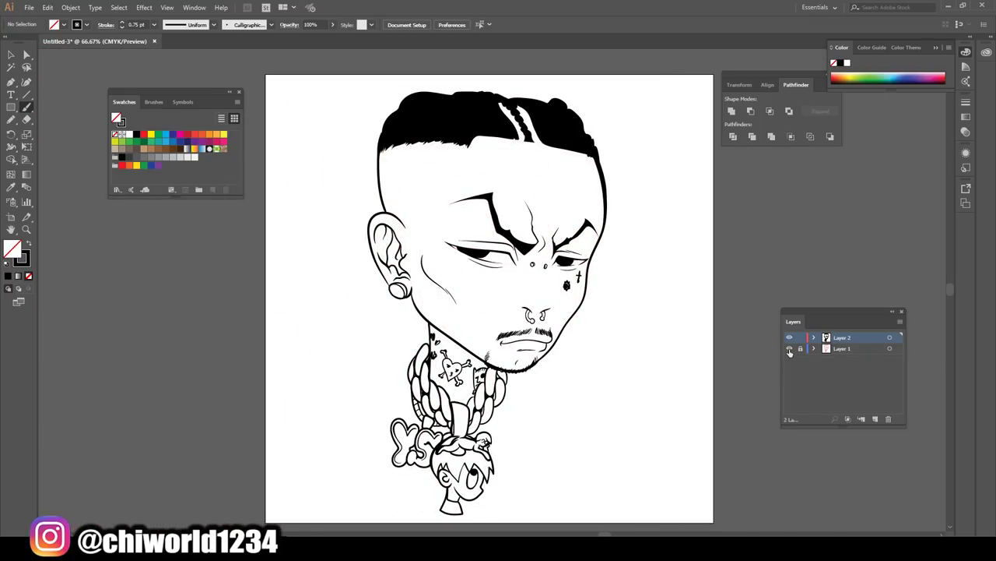
key("ctrl+minus")
key("ctrl+plus")
key("ctrl+plus")
key("ctrl+plus")
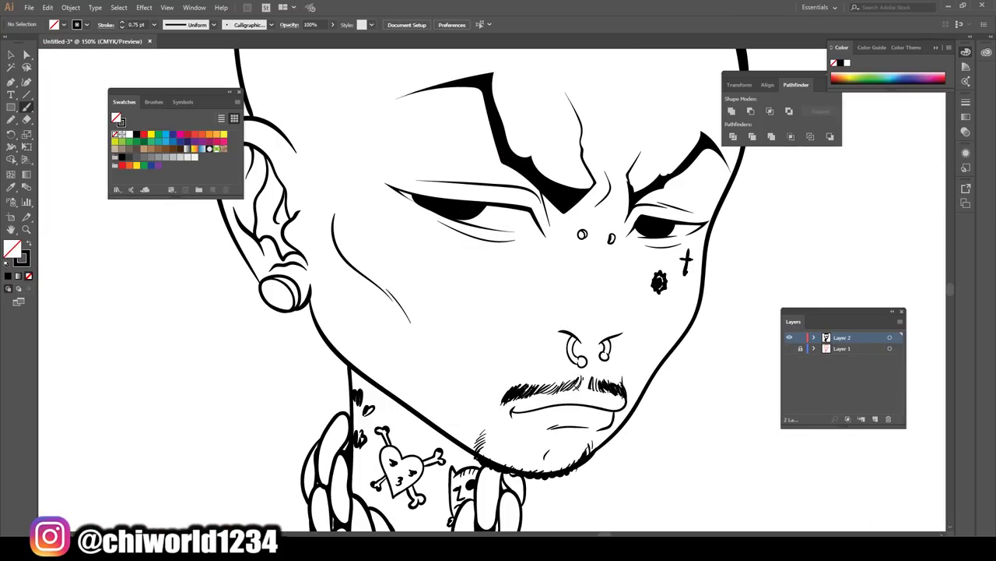
key("ctrl+minus")
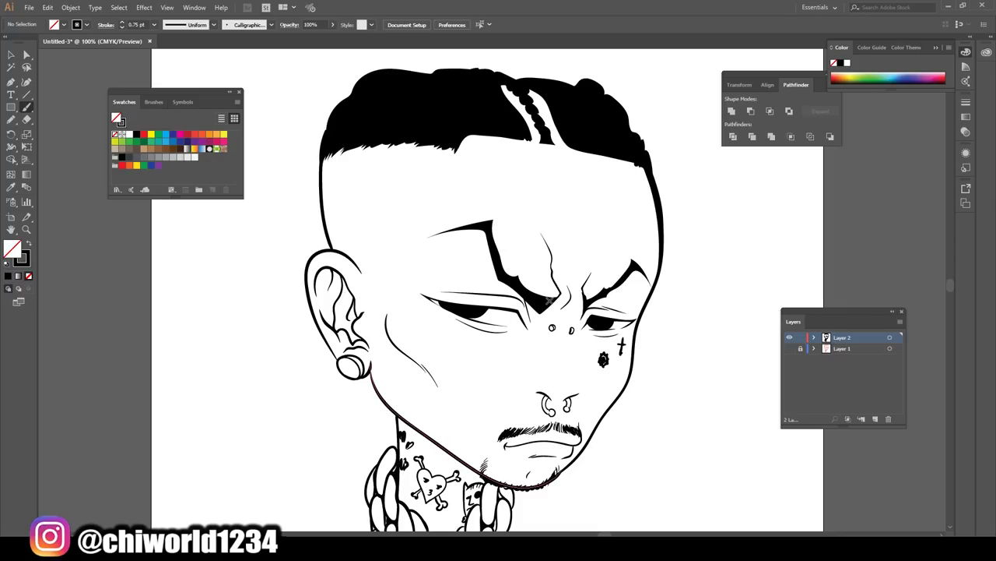
- Paint a thick calligraphic stroke along the top edge of the left eyebrow
left_click_drag(478, 220, 427, 233)
scroll(581, 429, "down", 2)
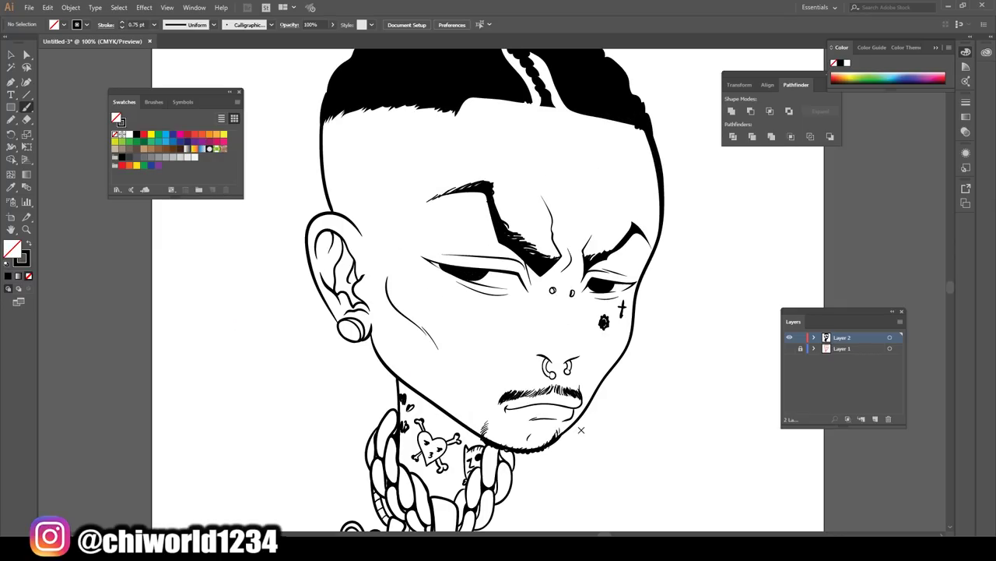
scroll(697, 430, "down", 2)
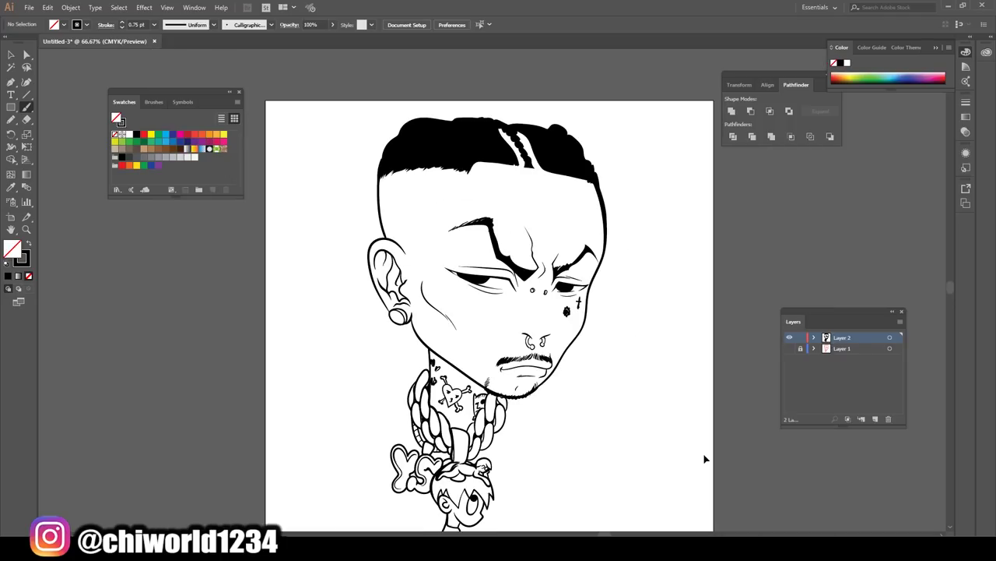
scroll(697, 430, "up", 2)
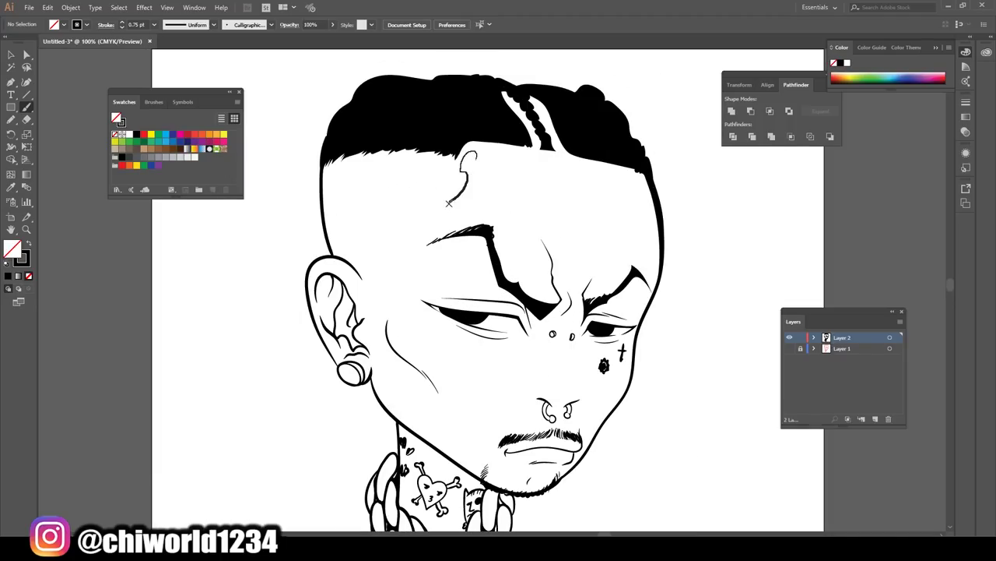
- Extend the forehead script lettering rightward, then add a feather tattoo by the brow and a cheek scribble
left_click_drag(505, 188, 591, 174)
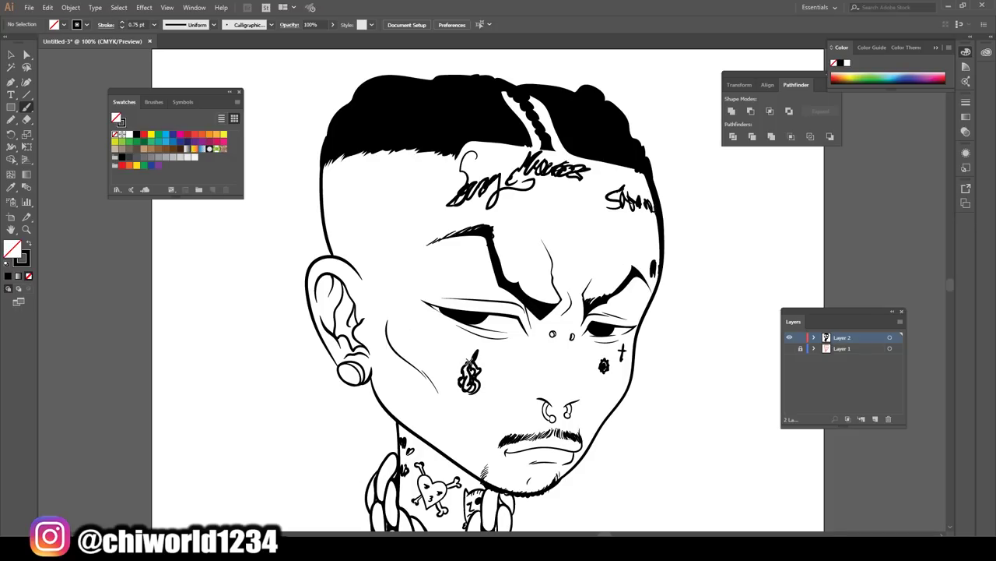
scroll(518, 454, "down", 2)
scroll(450, 373, "up", 2)
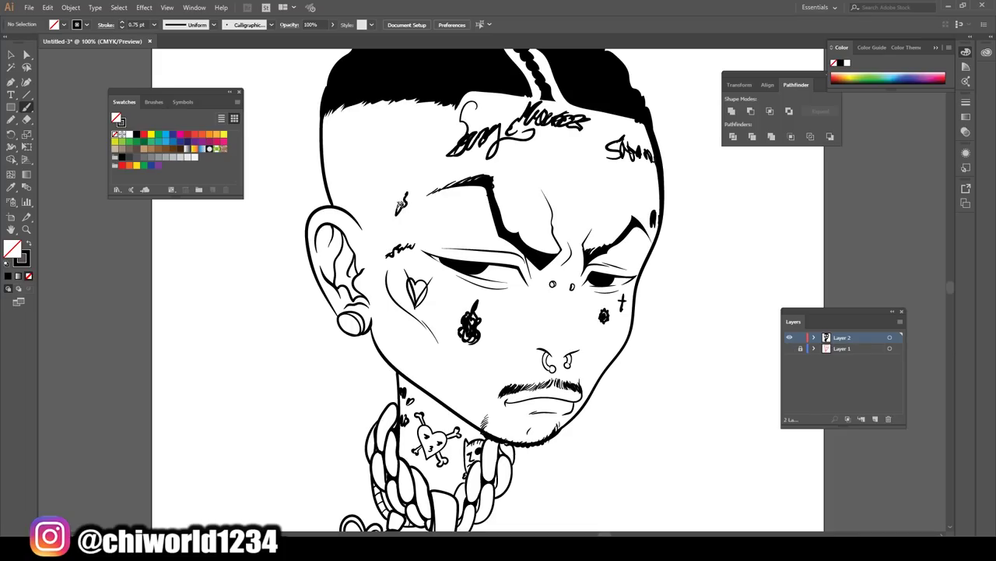
left_click_drag(402, 203, 428, 171)
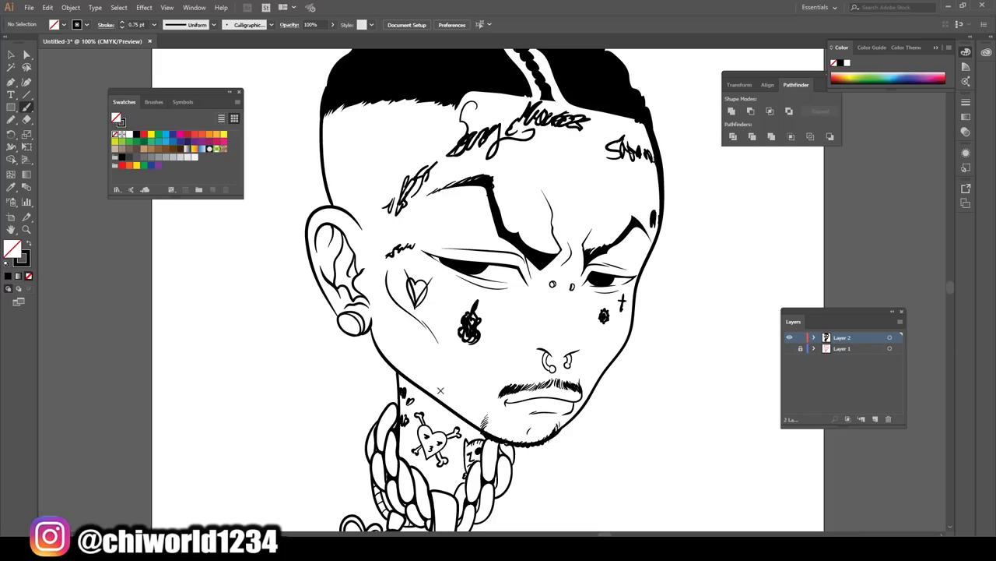
mouse_move(395, 322)
left_mouse_down()
mouse_move(411, 366)
mouse_move(383, 342)
mouse_move(389, 329)
left_mouse_up()
key("ctrl+minus")
key("ctrl+minus")
key("ctrl+plus")
scroll(467, 187, "up", 2)
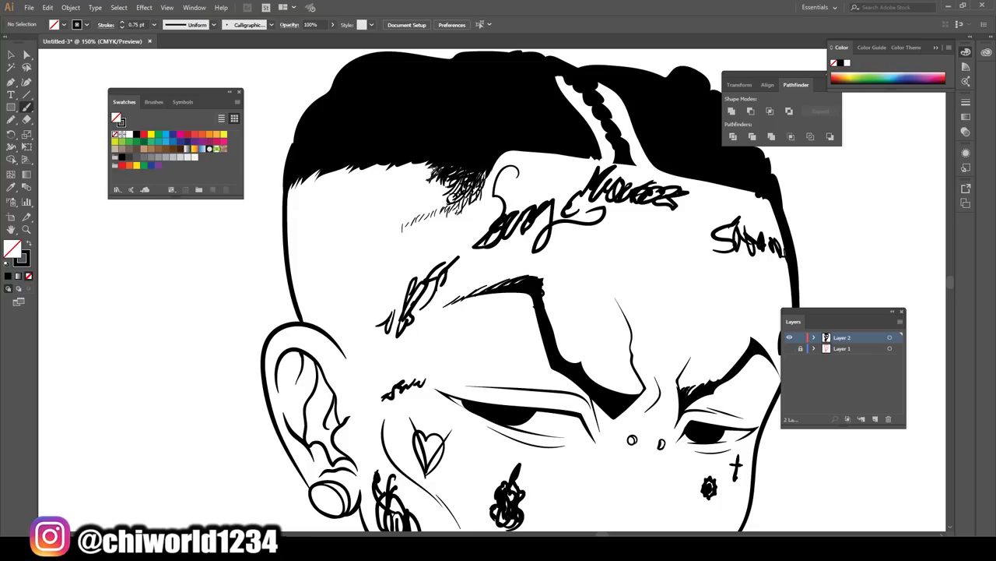
- Paint many short hair strokes along the hairline left of the forehead lettering
left_click_drag(436, 173, 351, 167)
mouse_move(360, 187)
left_mouse_down()
mouse_move(310, 169)
mouse_move(292, 172)
left_mouse_up()
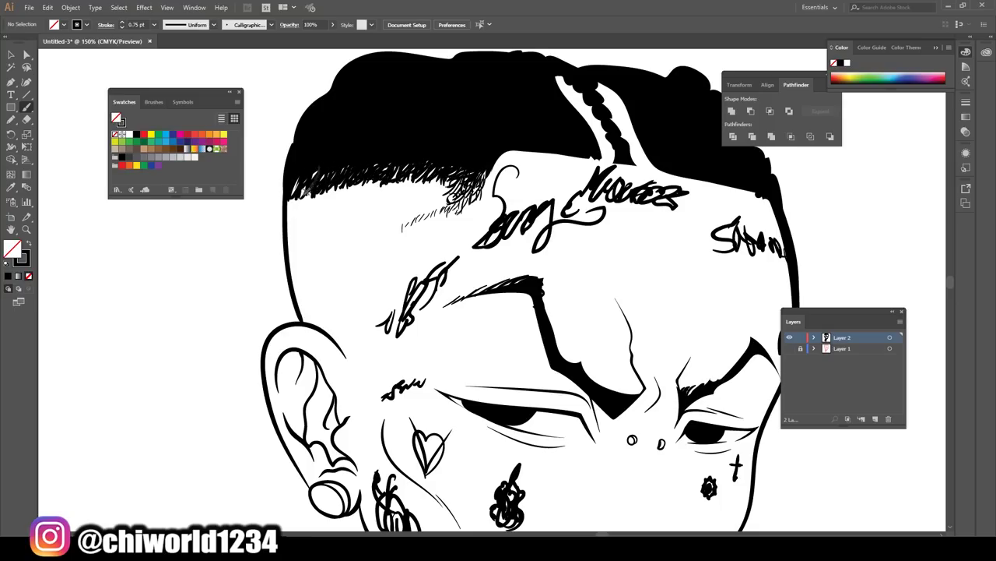
left_click_drag(317, 204, 296, 170)
scroll(511, 291, "down", 2)
scroll(511, 292, "up", 2)
scroll(512, 292, "up", 2)
mouse_move(464, 234)
left_mouse_down()
mouse_move(445, 204)
mouse_move(425, 201)
left_mouse_up()
left_click_drag(425, 238, 404, 209)
mouse_move(405, 234)
left_mouse_down()
mouse_move(393, 201)
mouse_move(366, 201)
left_mouse_up()
left_click_drag(370, 229, 358, 201)
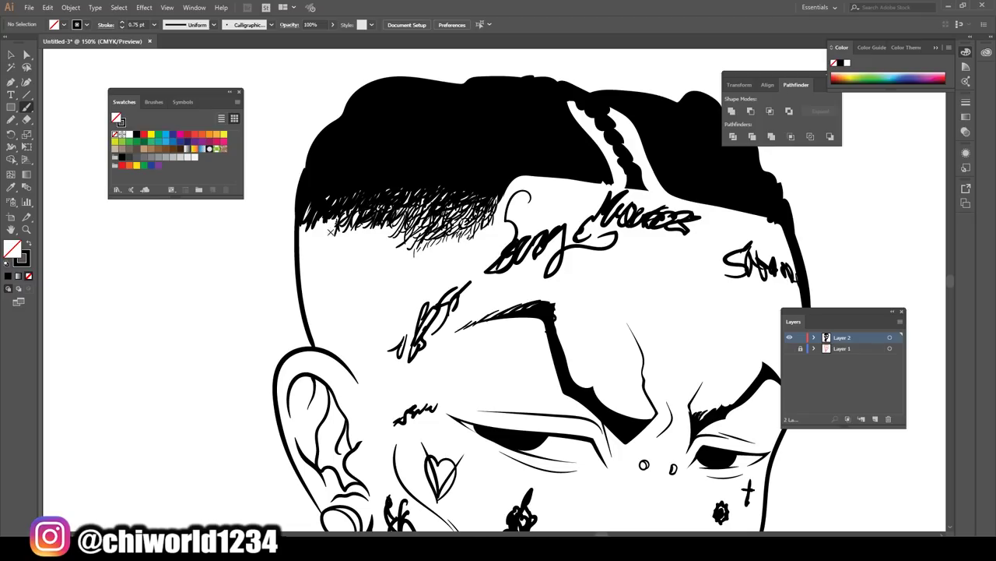
mouse_move(311, 241)
left_mouse_down()
mouse_move(303, 212)
mouse_move(336, 195)
left_mouse_up()
- Paint hair strokes down the side of the head and set stroke weight to 0.25 pt
key("ctrl+1")
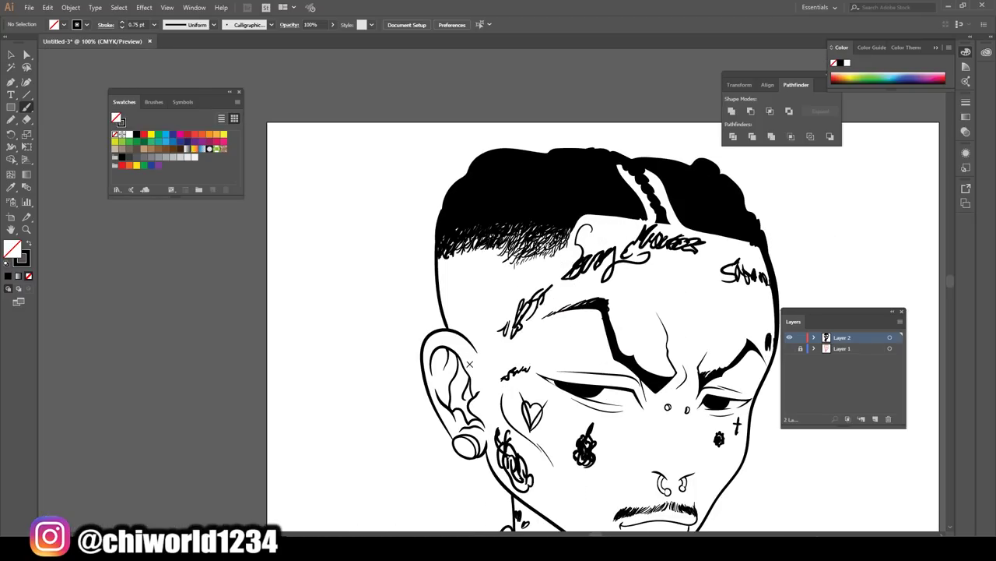
key("ctrl+equal")
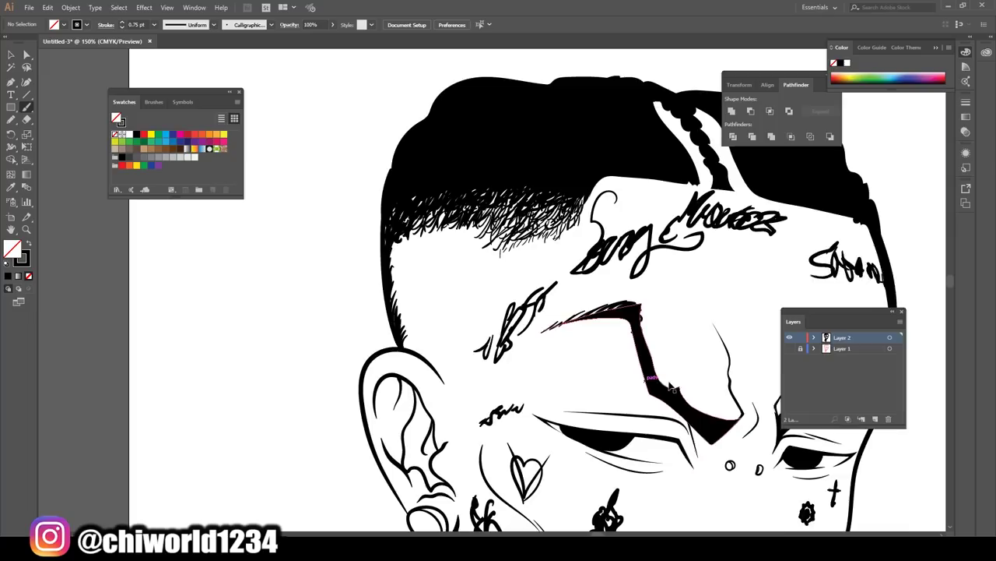
key("ctrl+equal")
mouse_move(368, 342)
left_mouse_down()
mouse_move(342, 241)
mouse_move(349, 212)
left_mouse_up()
left_click_drag(451, 226, 386, 216)
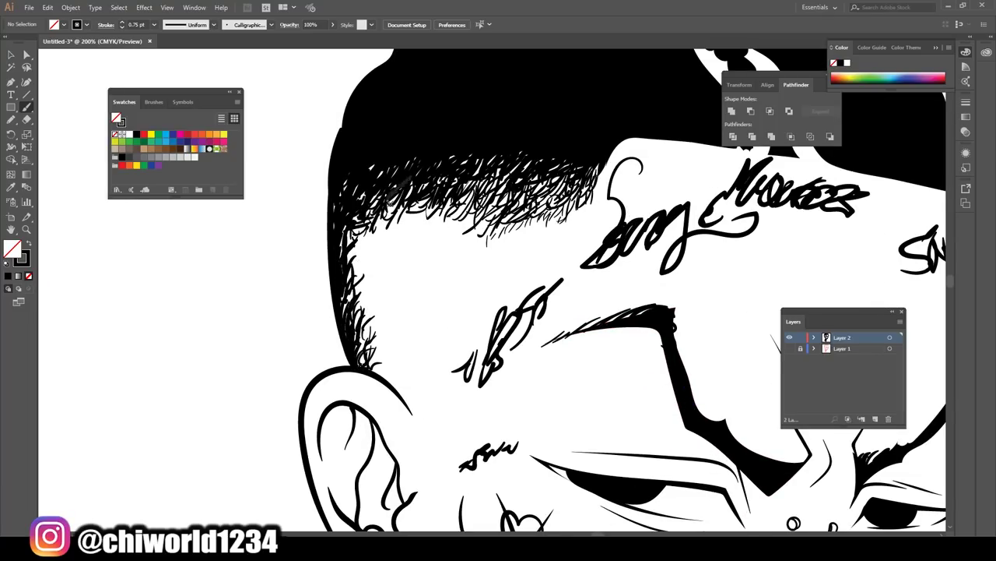
left_click(153, 24)
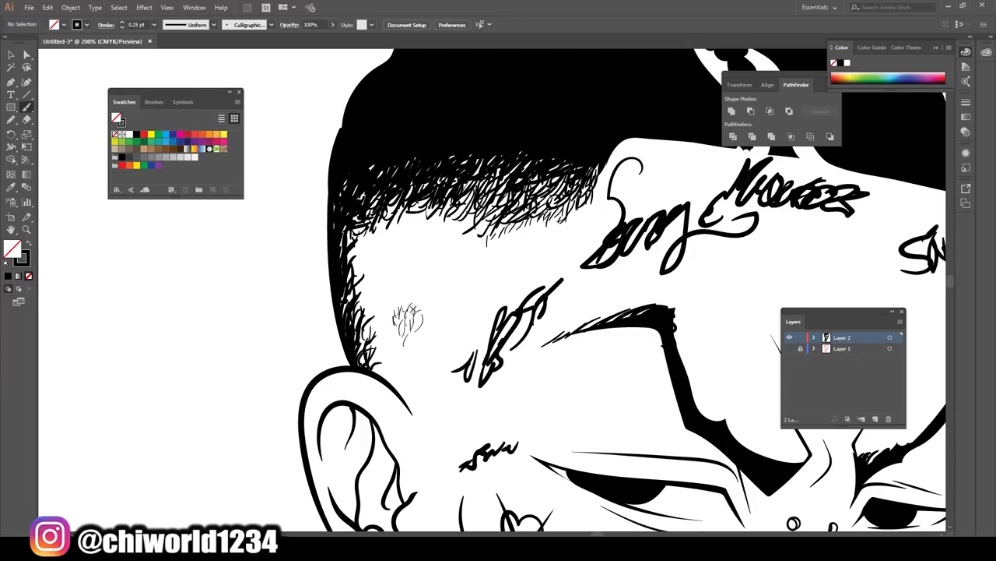
- Move the small hair scribble up to the hairline, then clear the selection for more brushing
key("v")
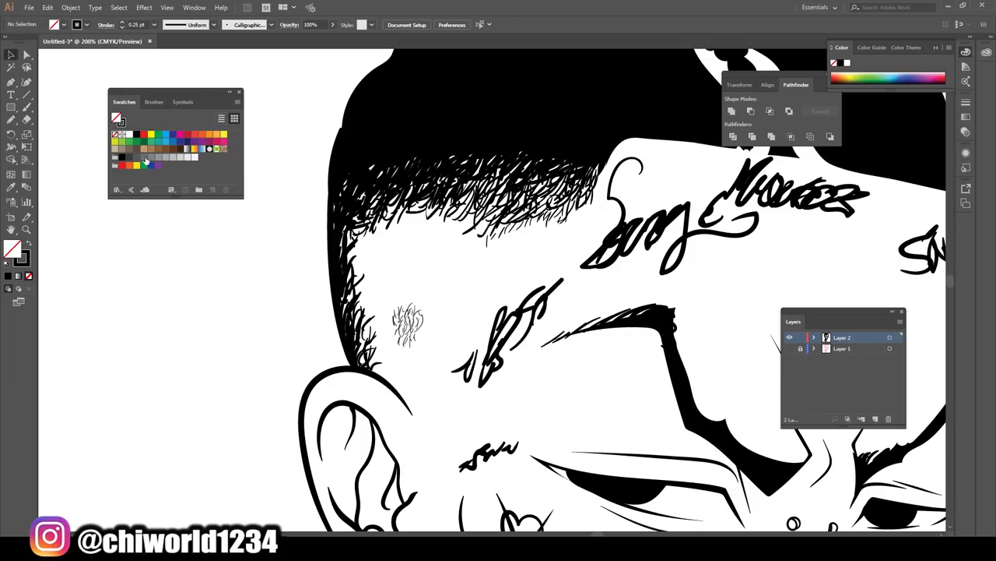
mouse_move(381, 350)
left_mouse_down()
mouse_move(433, 284)
mouse_move(530, 217)
mouse_move(444, 223)
mouse_move(400, 211)
mouse_move(367, 278)
mouse_move(393, 282)
mouse_move(514, 226)
mouse_move(345, 226)
mouse_move(511, 254)
mouse_move(580, 191)
mouse_move(500, 195)
left_mouse_up()
key("ctrl+minus")
key("ctrl+minus")
key("ctrl+minus")
key("ctrl+plus")
key("ctrl+plus")
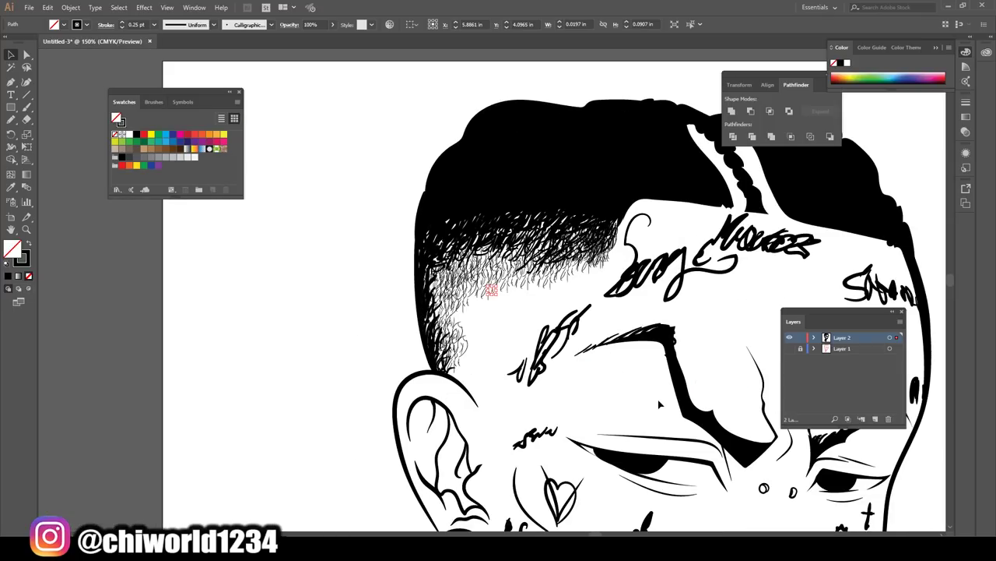
key("n")
key("b")
key("ctrl+shift+a")
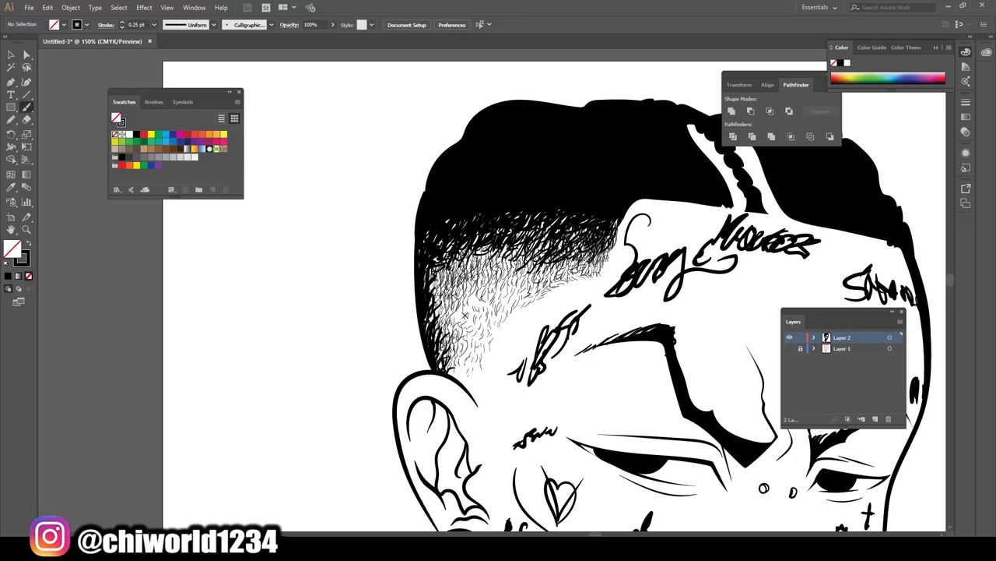
scroll(465, 314, "down", 2)
scroll(459, 307, "up", 1)
scroll(444, 295, "up", 1)
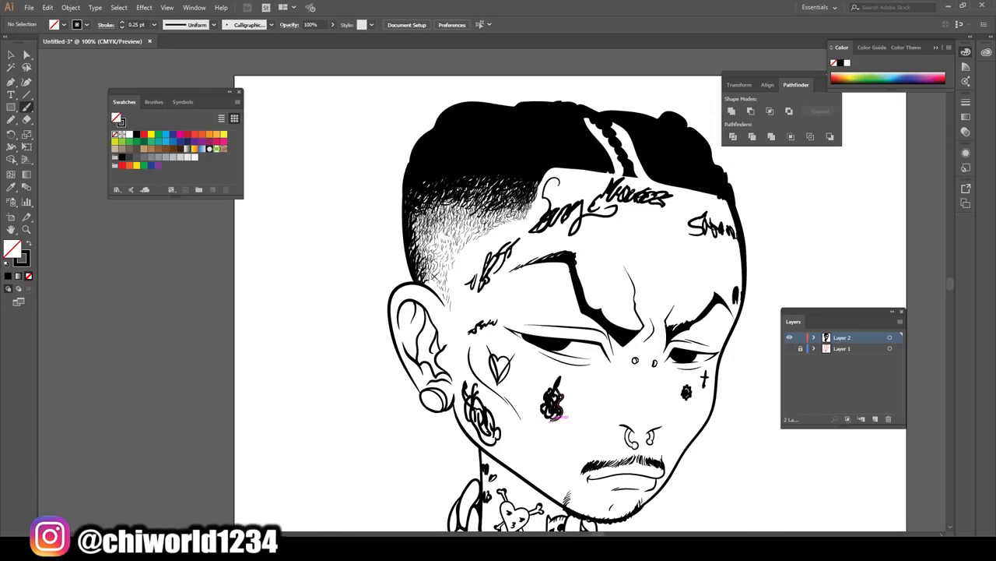
- Switch to black fill with no stroke and draw jagged hair edges along the braid gaps
scroll(659, 398, "down", 2)
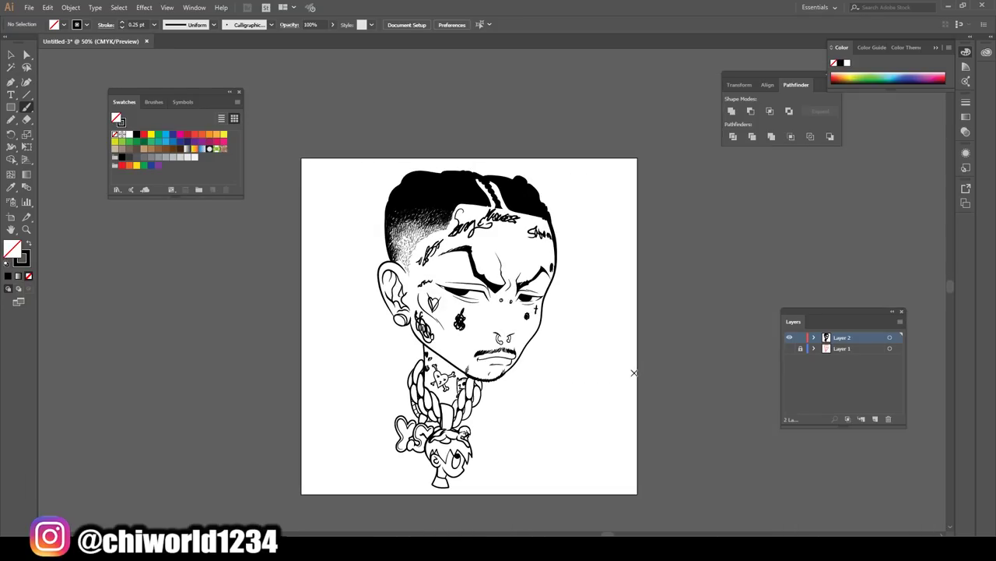
scroll(359, 273, "up", 1)
scroll(400, 267, "up", 5)
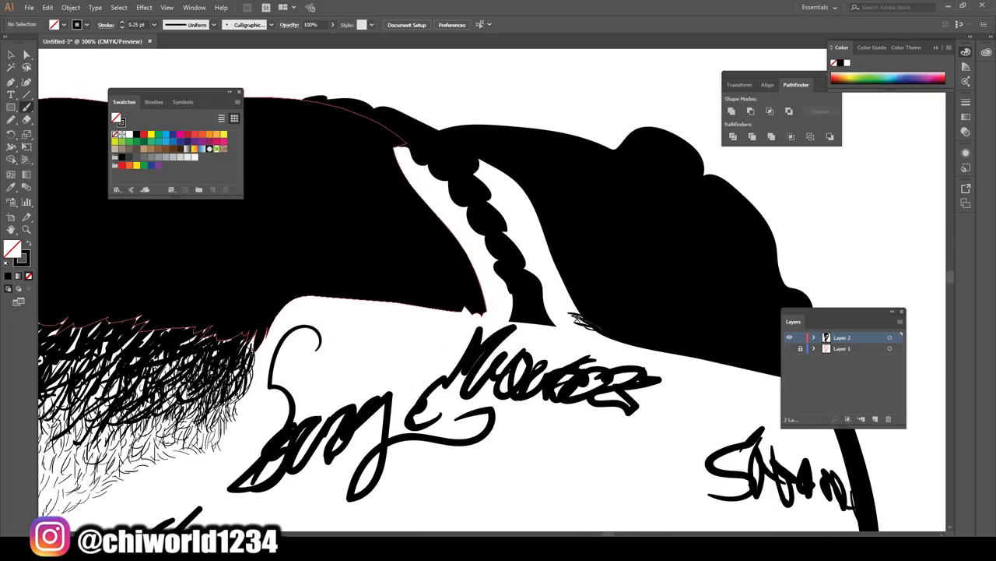
left_click_drag(583, 323, 562, 300)
left_click(29, 246)
left_click_drag(612, 330, 557, 296)
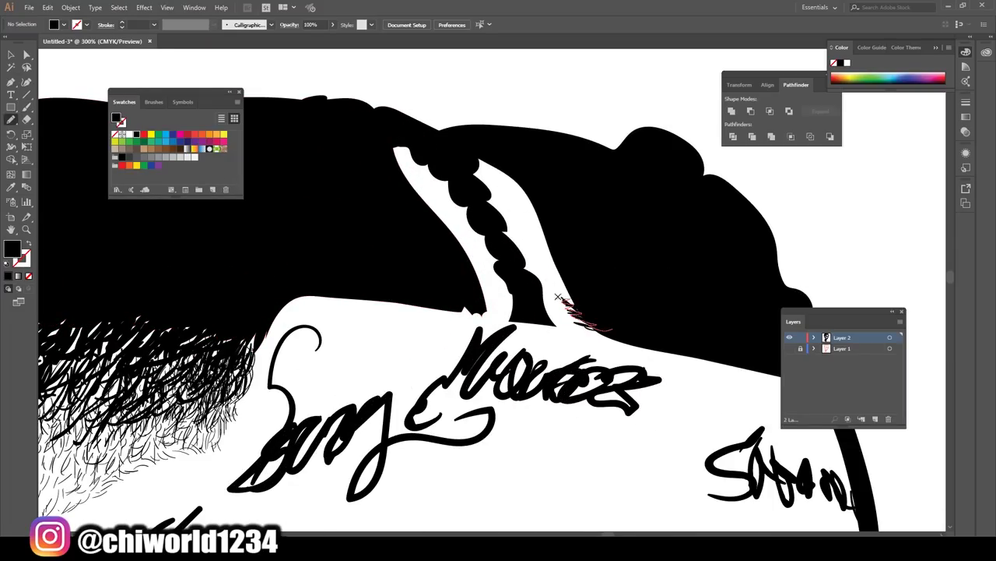
left_click_drag(492, 173, 481, 166)
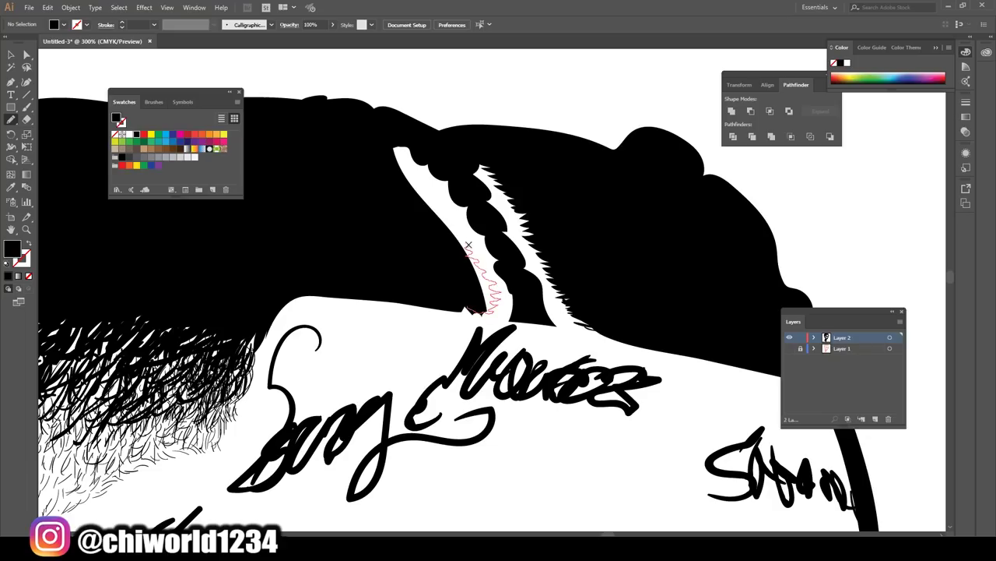
left_click_drag(403, 169, 401, 168)
- Extend the braid's dark base and roughen the hairline with jagged black spikes
key("ctrl+0")
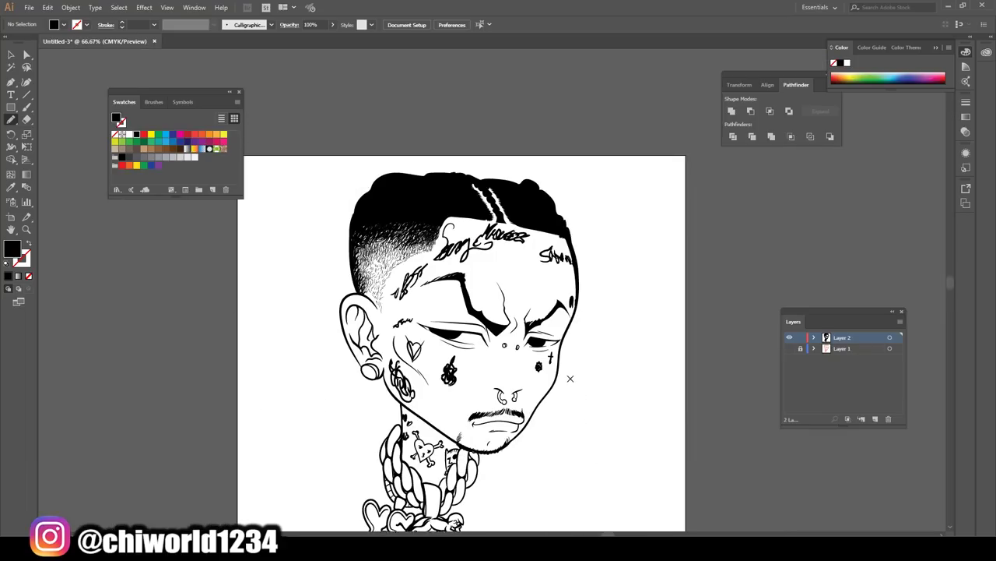
scroll(565, 376, "up", 5)
left_click_drag(536, 262, 503, 260)
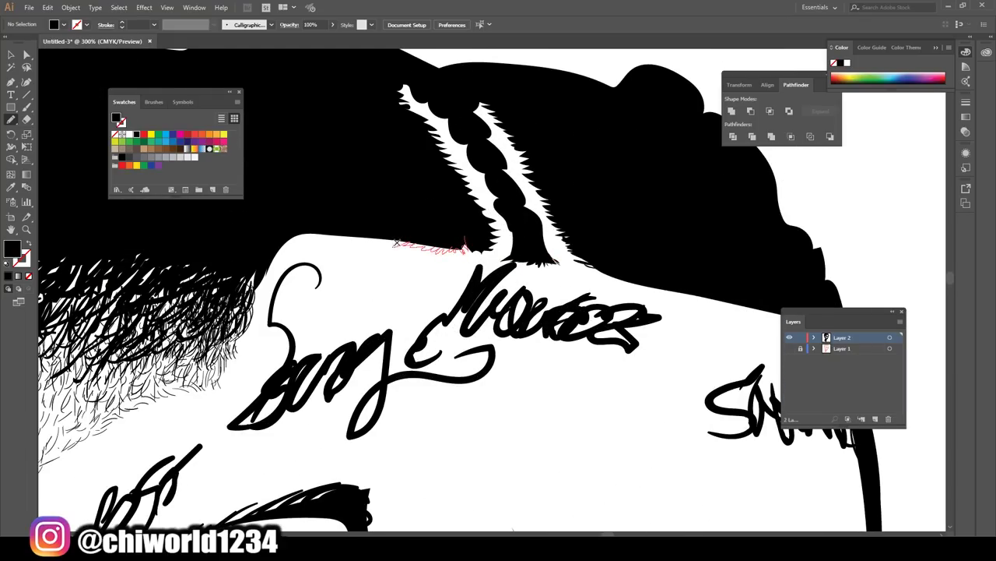
left_click_drag(317, 234, 290, 235)
key("ctrl+0")
scroll(587, 350, "up", 5)
left_click_drag(607, 327, 586, 310)
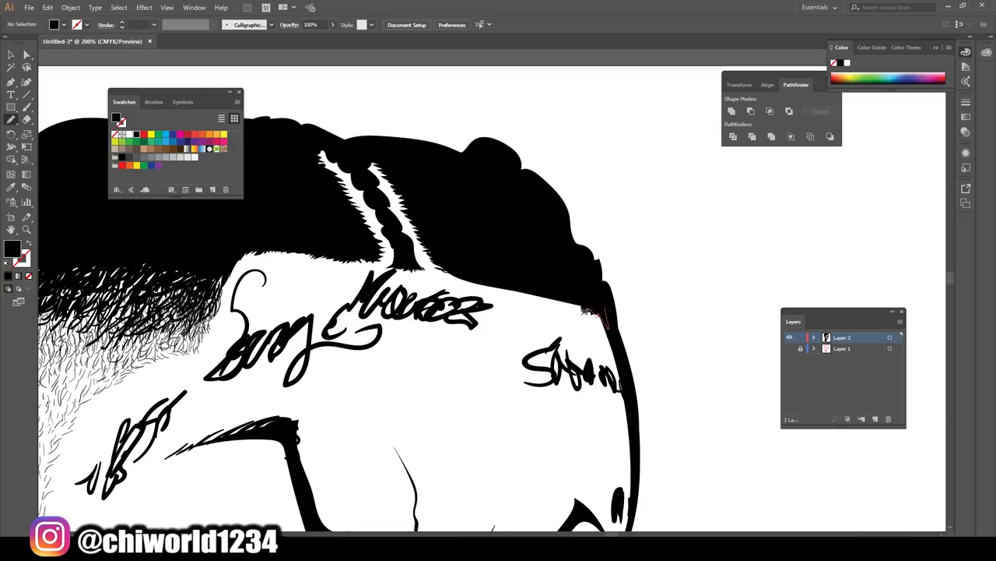
left_click_drag(452, 280, 534, 333)
key("ctrl+0")
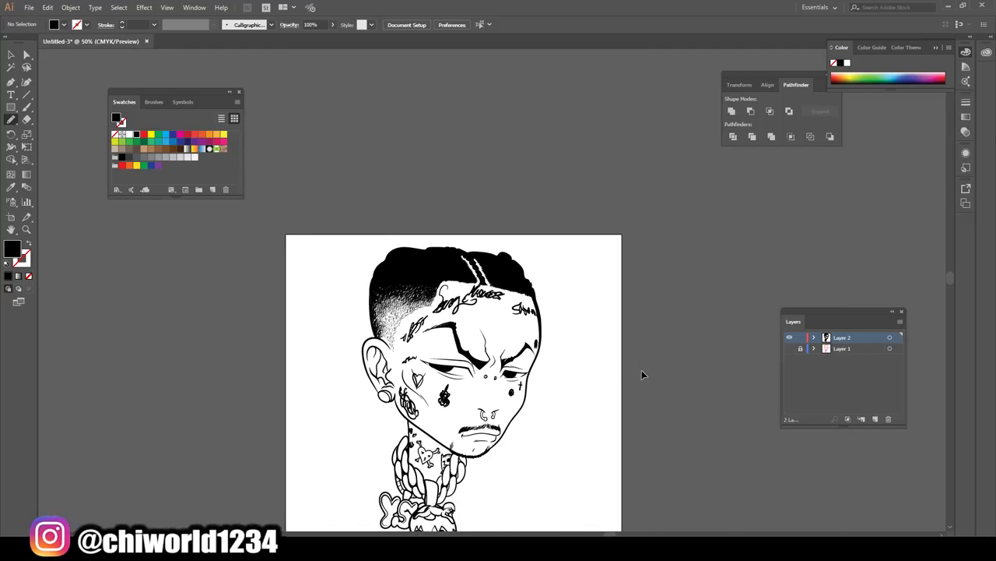
- Select all the line art and merge it into one shape
left_click(11, 54)
key("ctrl+a")
left_click(71, 7)
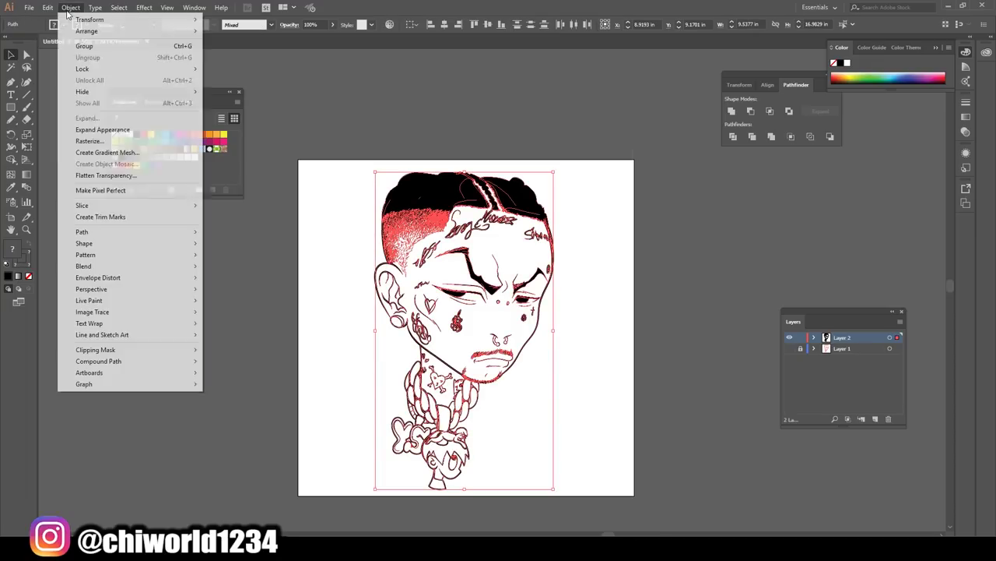
left_click(88, 50)
left_click(773, 138)
left_click(579, 256)
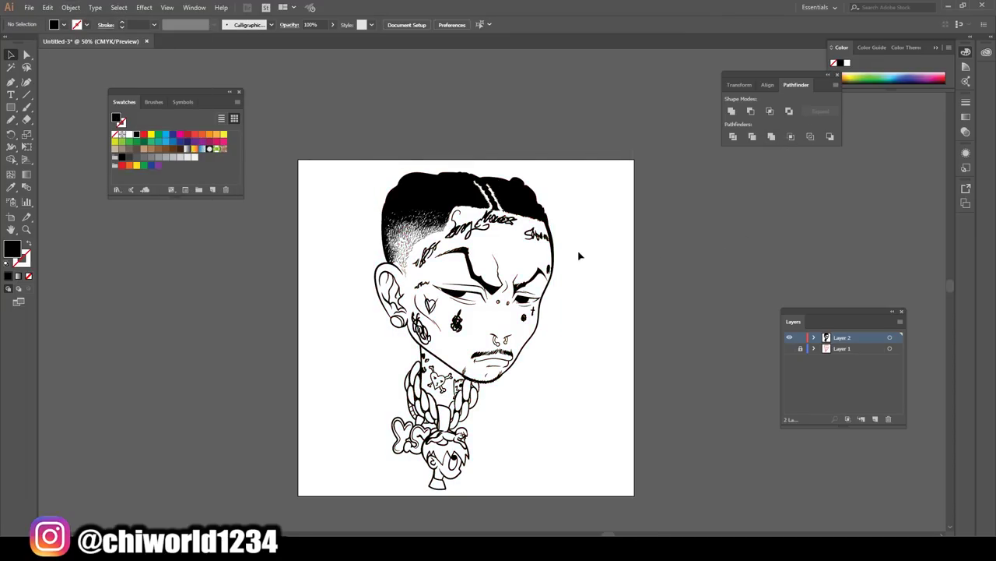
- Duplicate Layer 2 as a locked backup and set the fill to a reddish brown
left_click_drag(843, 337, 875, 419)
left_click(800, 337)
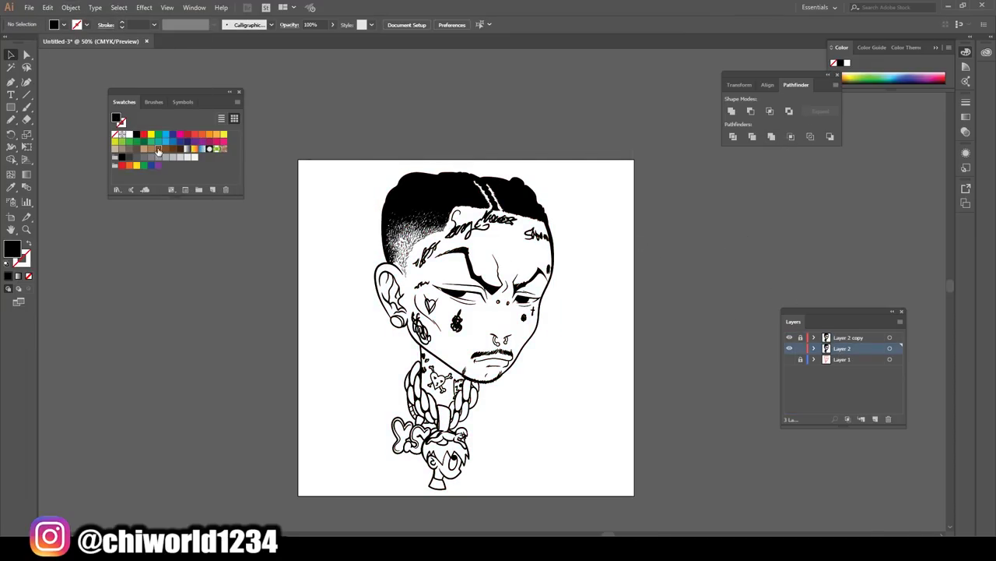
double_click(12, 248)
left_click_drag(112, 140, 89, 84)
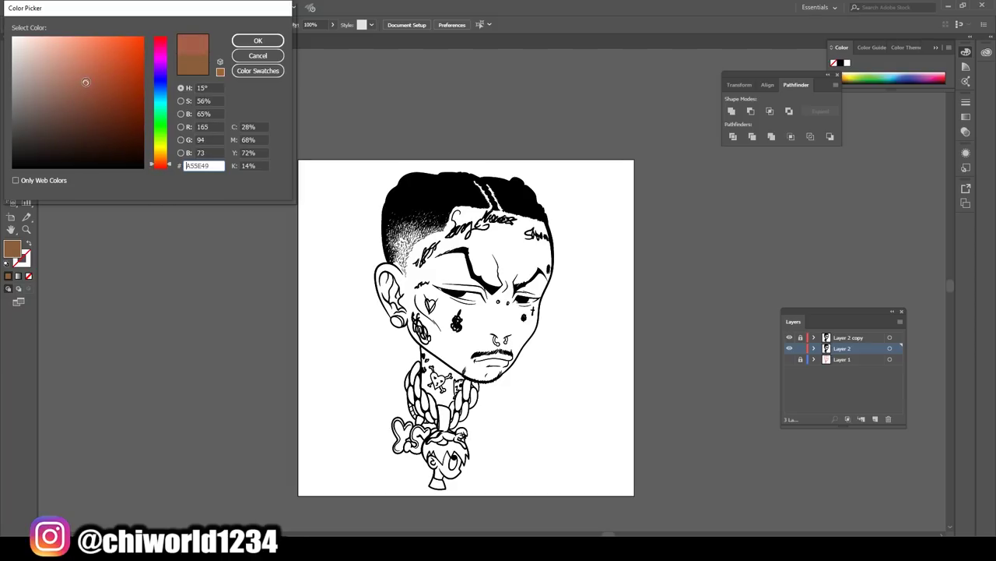
left_click(258, 40)
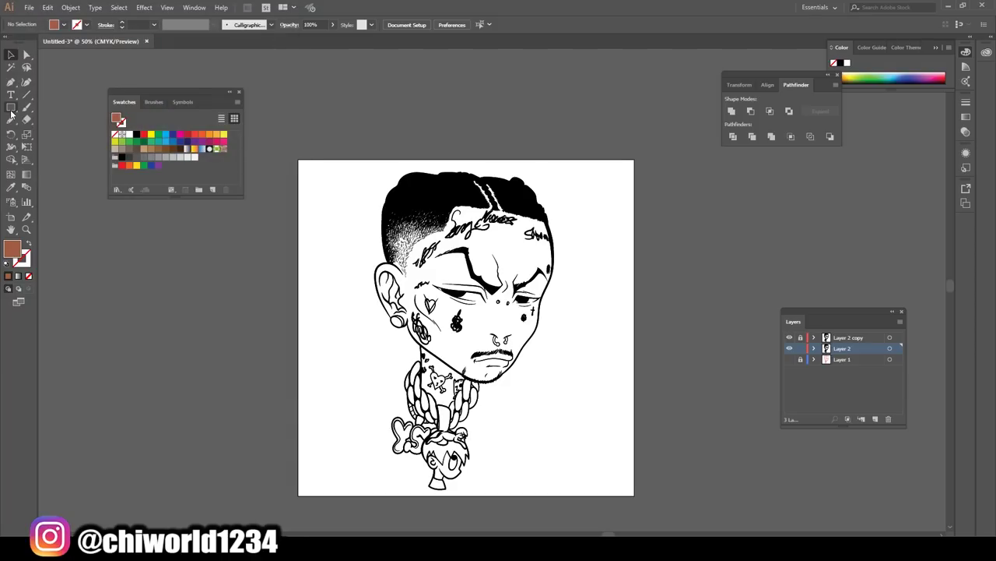
- Draw a brown rectangle over the drawing and trim it to the figure's shape
key("m")
left_click_drag(349, 139, 587, 511)
key("v")
right_click(378, 148)
left_click(527, 344)
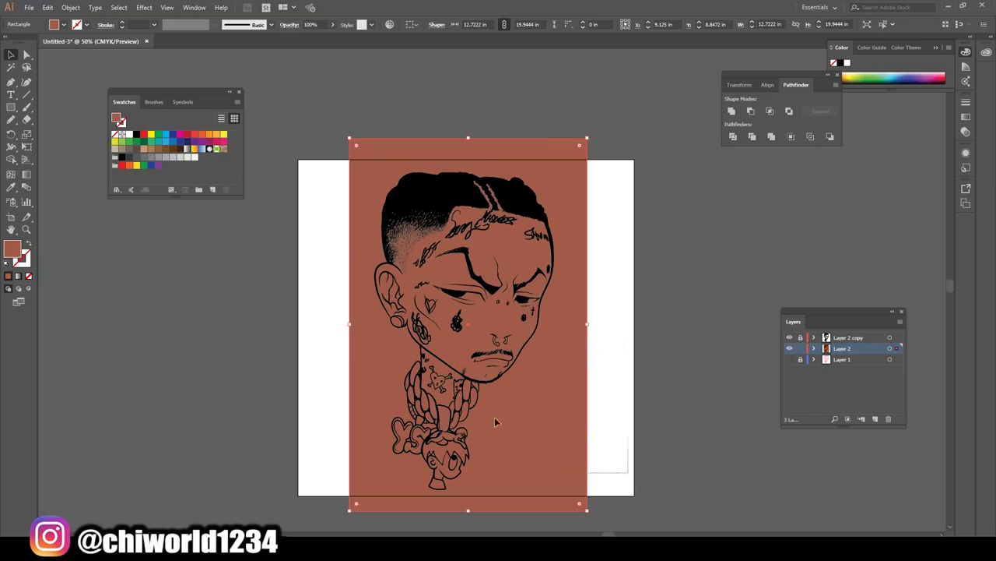
- Lighten and warm the brown skin tone with Edit Colors > Adjust Colors inside the figure group
double_click(574, 288)
scroll(487, 374, "down", 3)
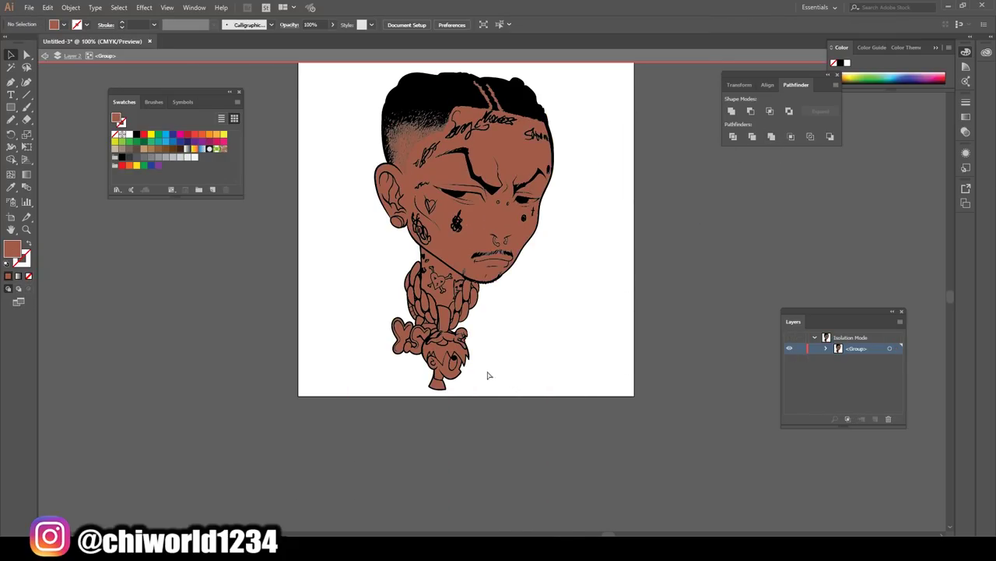
scroll(487, 374, "up", 3)
scroll(623, 421, "down", 2)
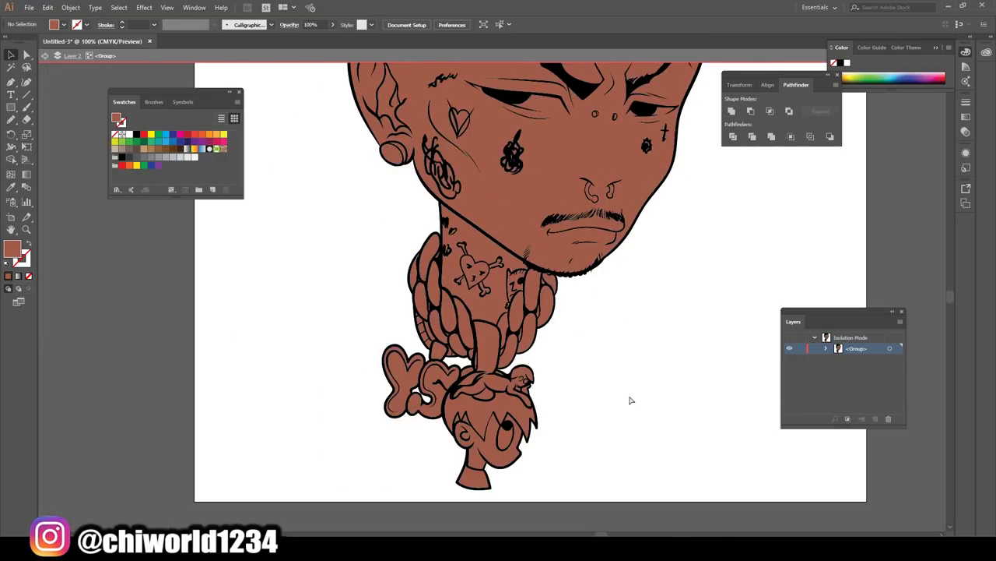
scroll(591, 429, "down", 2)
scroll(436, 148, "up", 3)
left_click(436, 148)
left_click(48, 7)
left_click(257, 201)
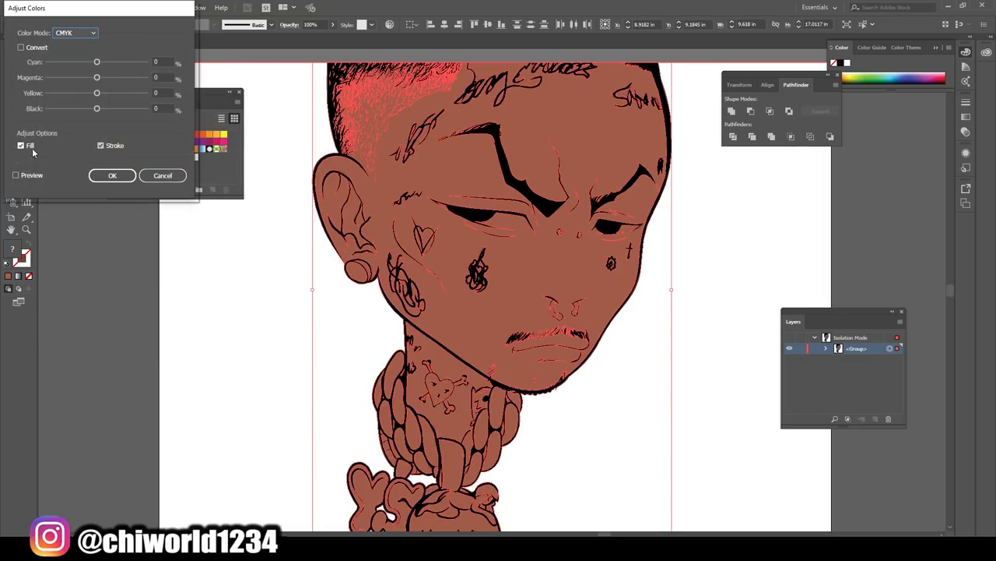
left_click_drag(97, 108, 94, 64)
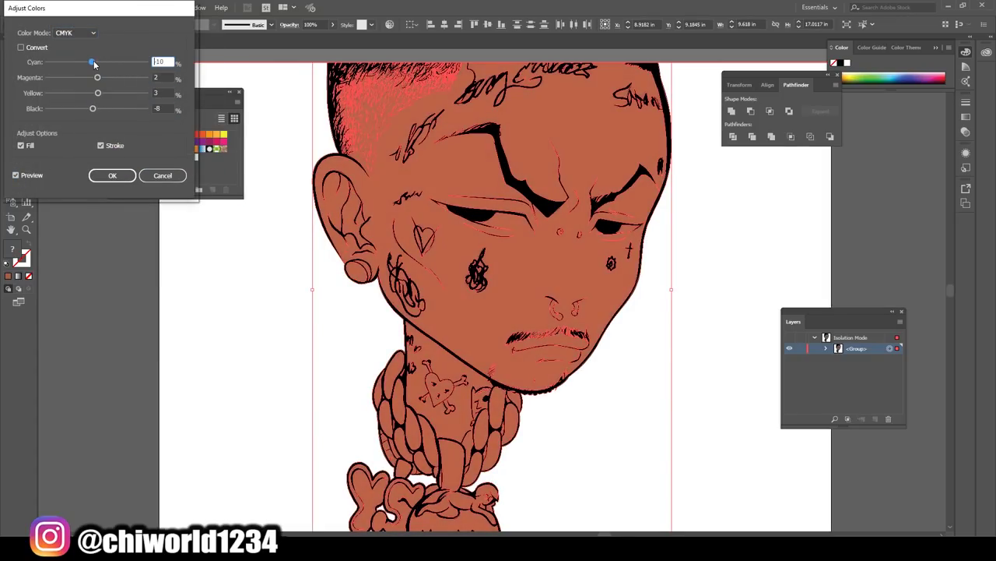
left_click(109, 175)
key("ctrl+0")
double_click(763, 379)
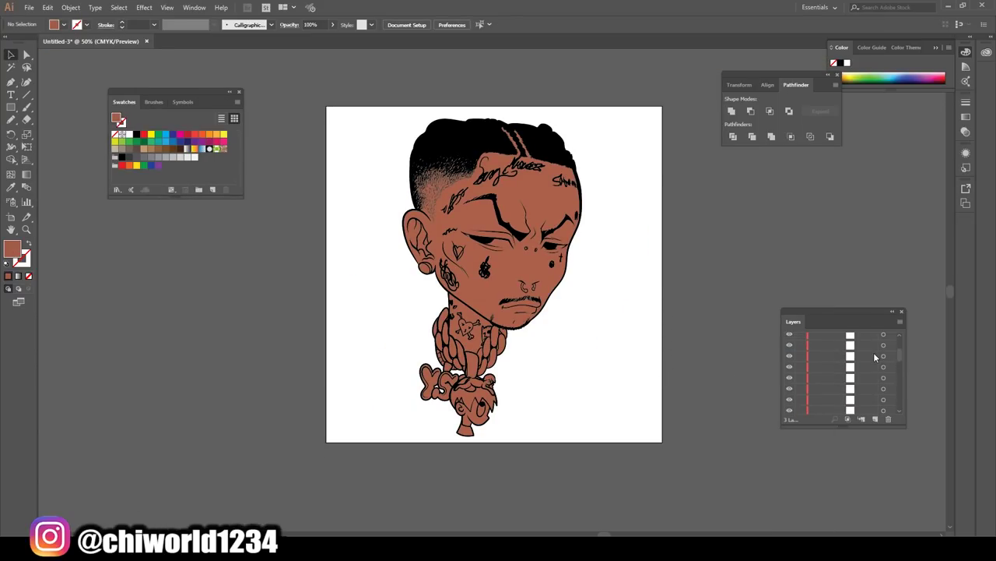
- Lock the layer rows and colour the pendant light grey
mouse_move(801, 362)
left_mouse_down()
mouse_move(803, 324)
mouse_move(807, 338)
left_mouse_up()
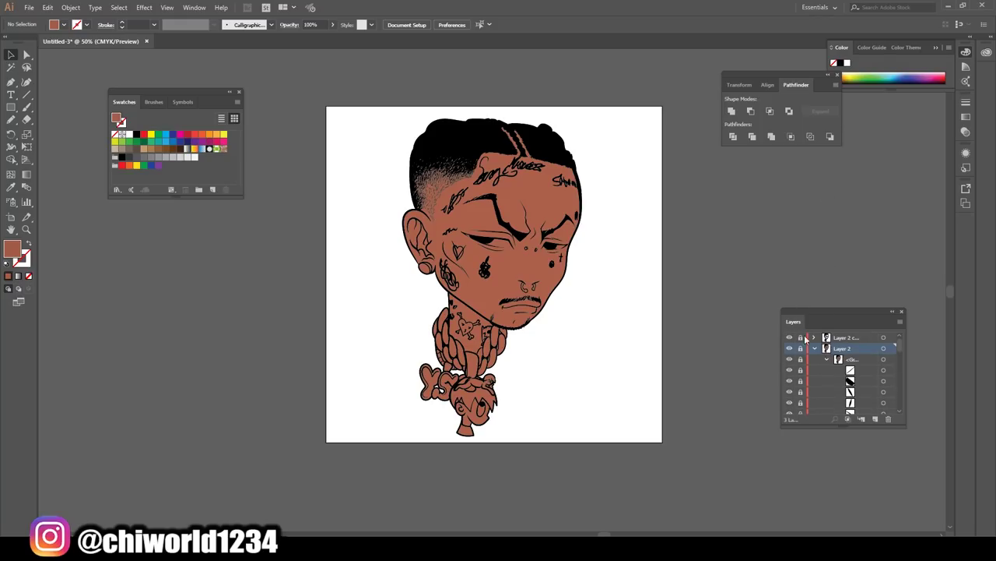
left_click_drag(396, 434, 556, 361)
double_click(467, 366)
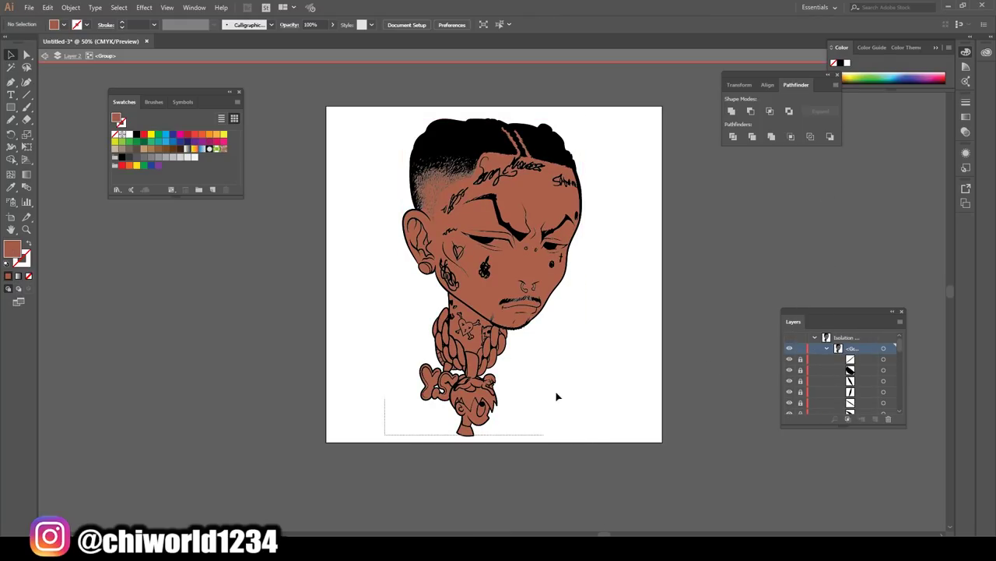
left_click_drag(384, 436, 575, 368)
left_click(172, 157)
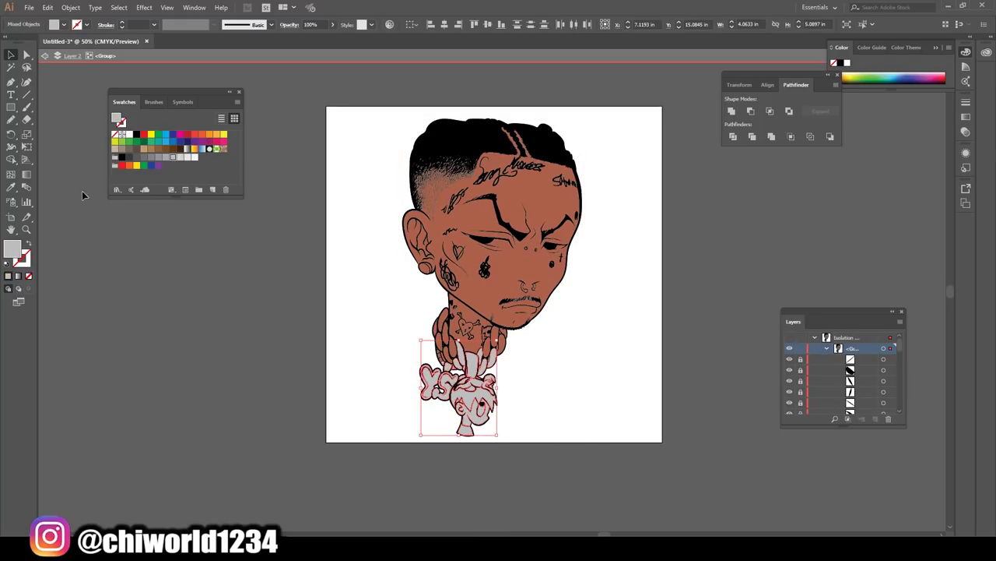
left_click(311, 358)
- Colour the left, right and inner chain links light grey
scroll(494, 387, "up", 1)
key("ctrl+equal")
key("ctrl+equal")
key("ctrl+equal")
left_click_drag(590, 424, 506, 305)
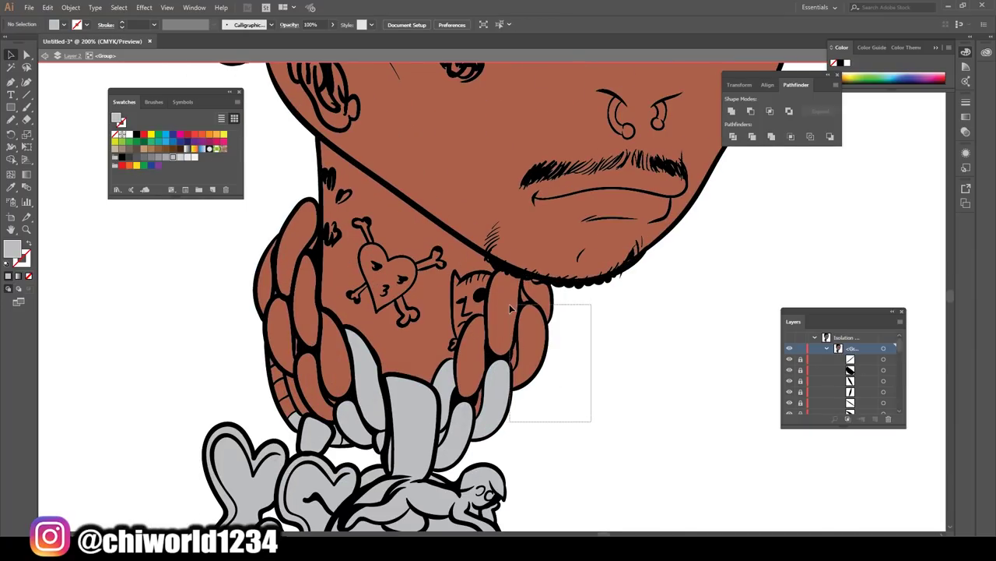
left_click_drag(210, 222, 292, 425)
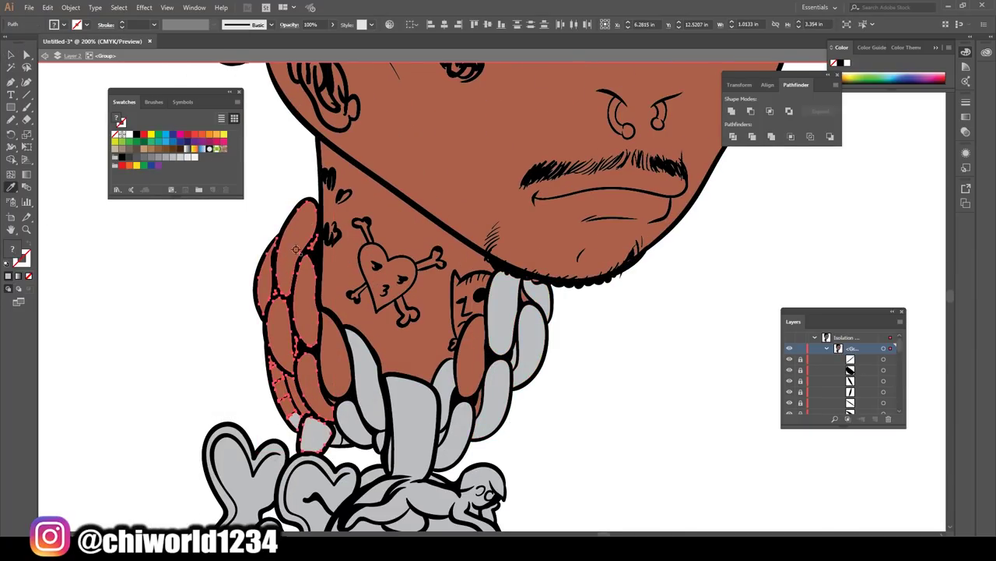
left_click(315, 433)
left_click(206, 440)
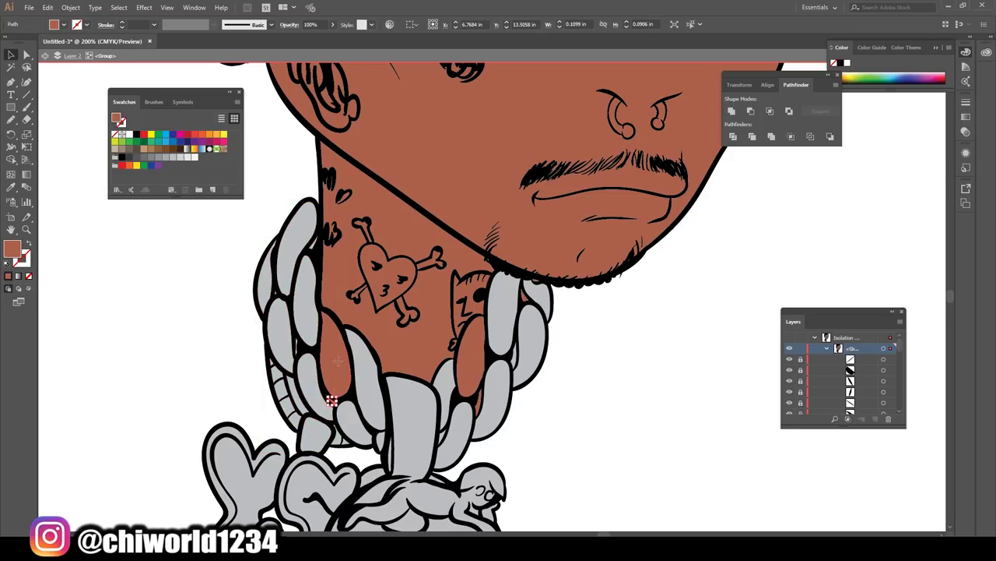
left_click_drag(327, 417, 534, 280)
left_click(173, 157)
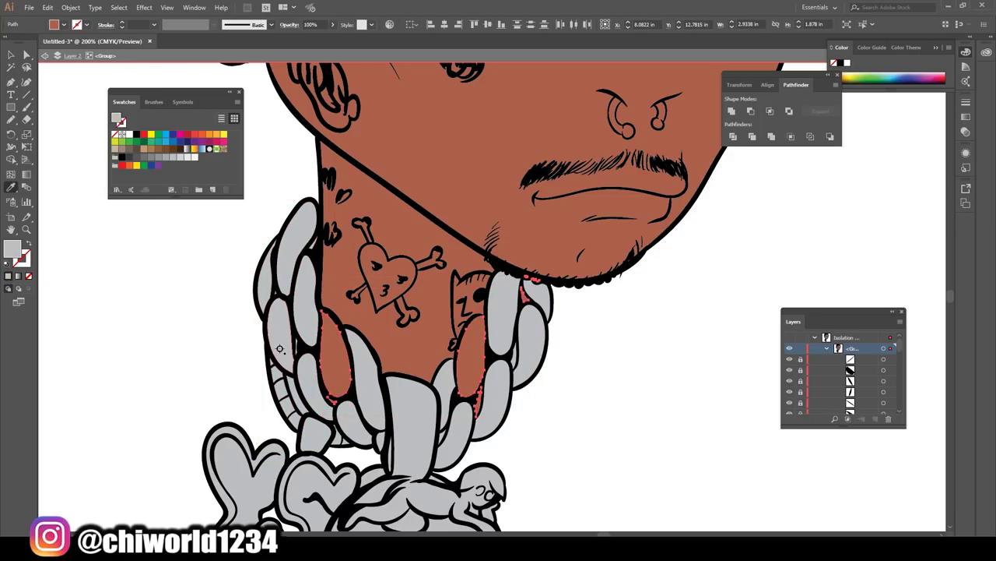
key("ctrl+shift+a")
- Make the earring white and the nose rings light grey
key("ctrl+minus")
key("ctrl+minus")
key("ctrl+minus")
key("ctrl+plus")
key("ctrl+plus")
key("ctrl+plus")
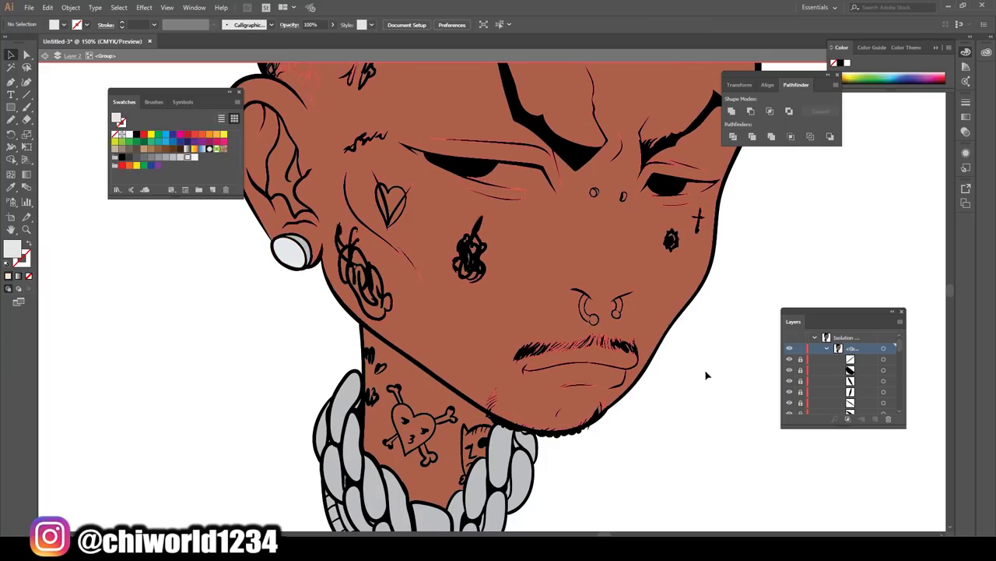
key("ctrl+minus")
key("ctrl+plus")
key("ctrl+plus")
key("ctrl+plus")
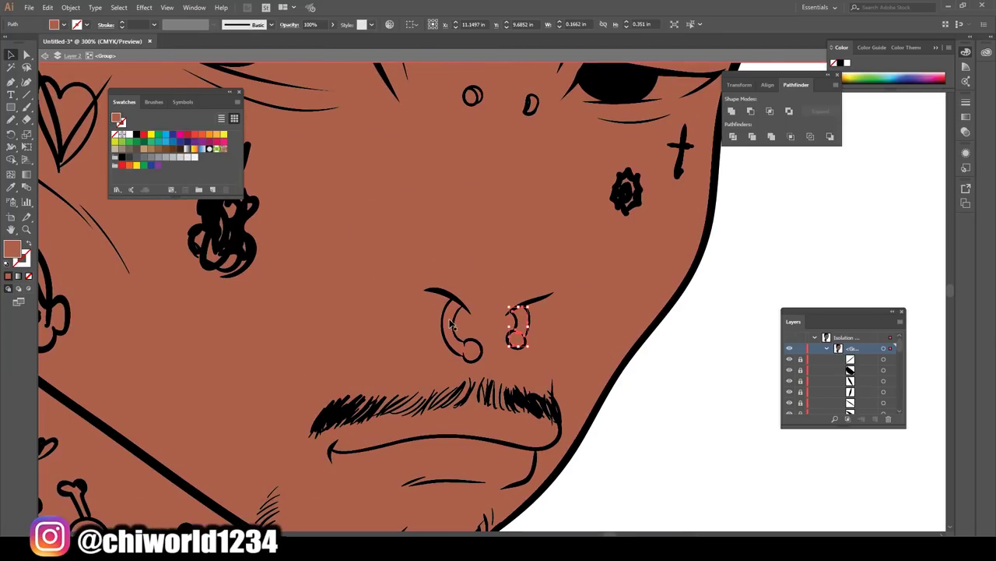
left_click(451, 327)
left_click(517, 321)
key("ctrl+0")
key("ctrl+plus")
key("ctrl+plus")
key("ctrl+plus")
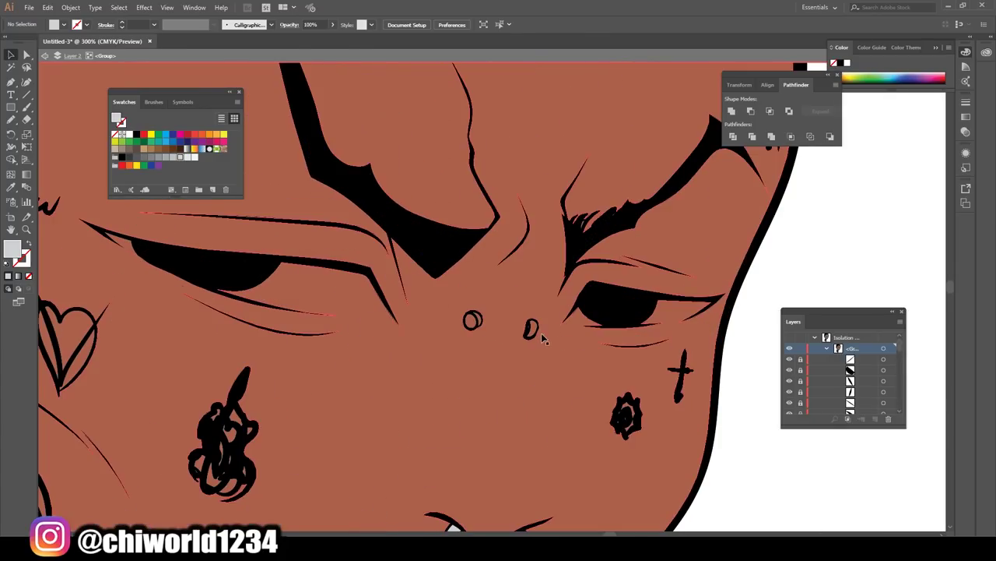
- Turn the forehead and right piercings grey, then leave isolation mode
left_click(531, 327)
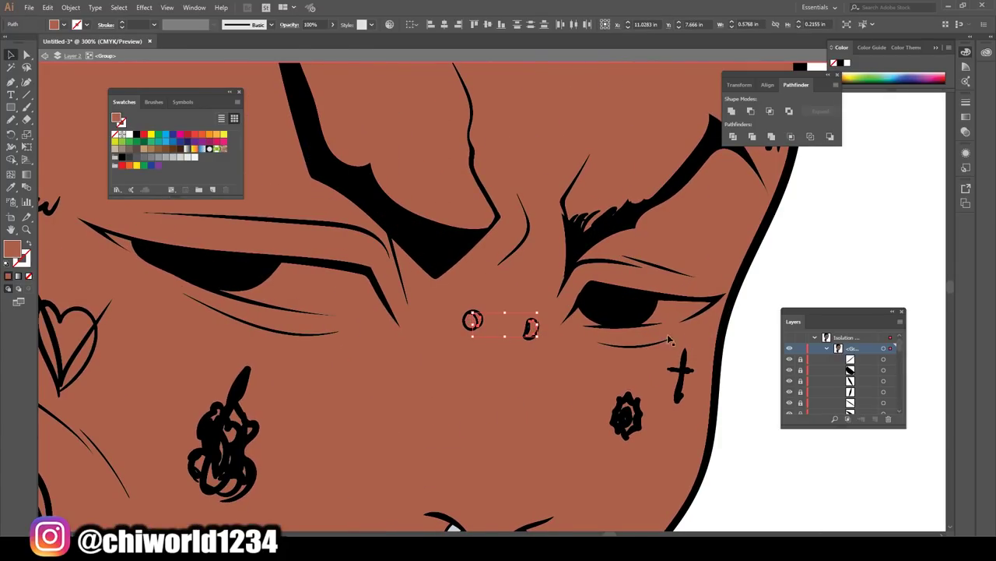
left_click(460, 323)
left_click(473, 320)
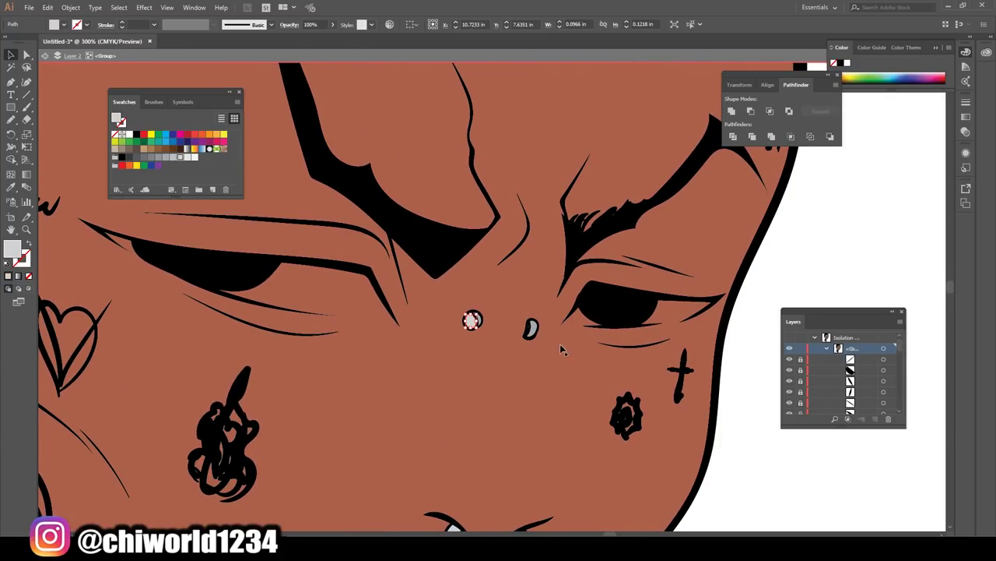
left_click(530, 327)
key("ctrl+0")
scroll(667, 400, "down", 1)
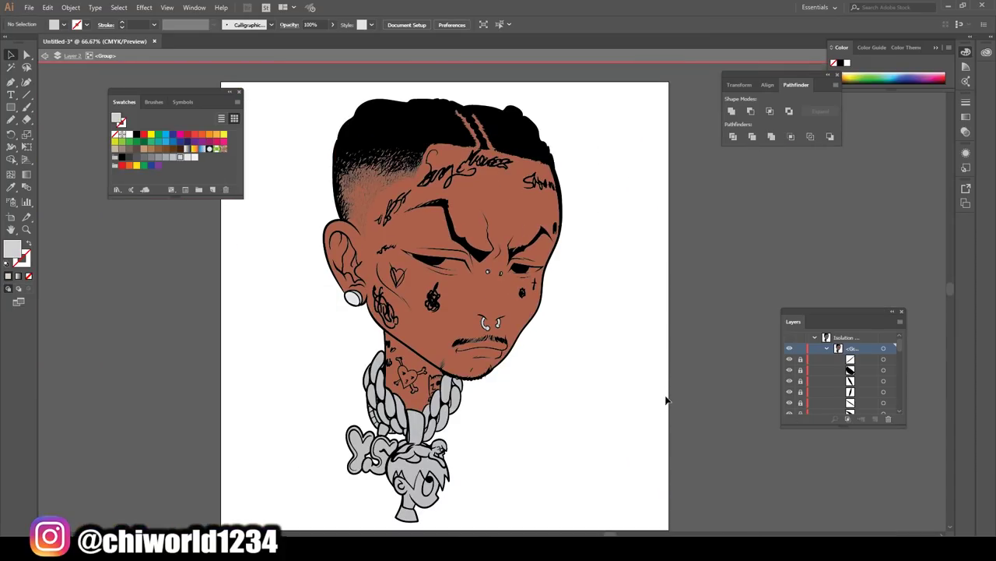
key("Escape")
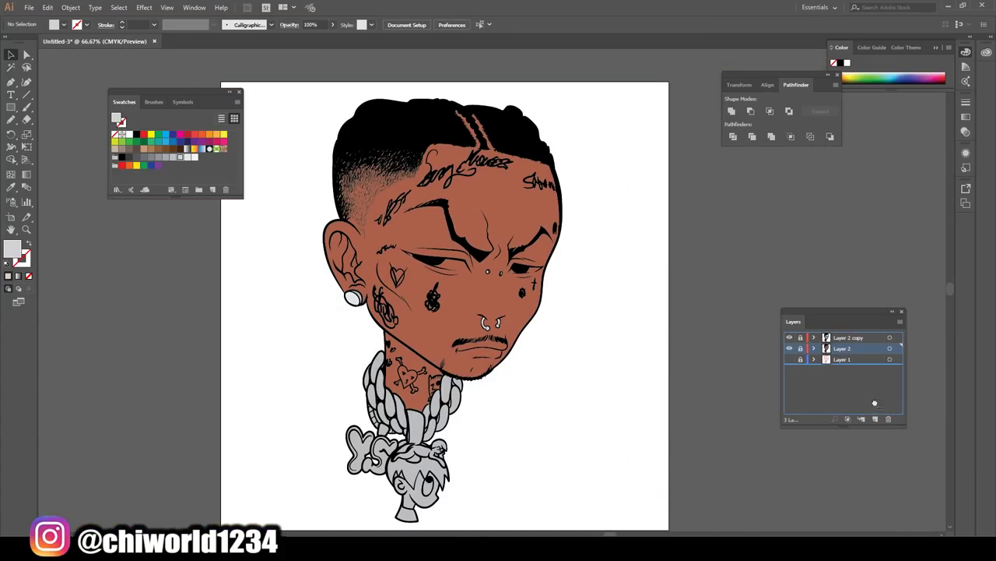
- Duplicate Layer 2, isolate the copy and delete its brown face skin fill
left_click_drag(841, 348, 873, 418)
right_click(527, 211)
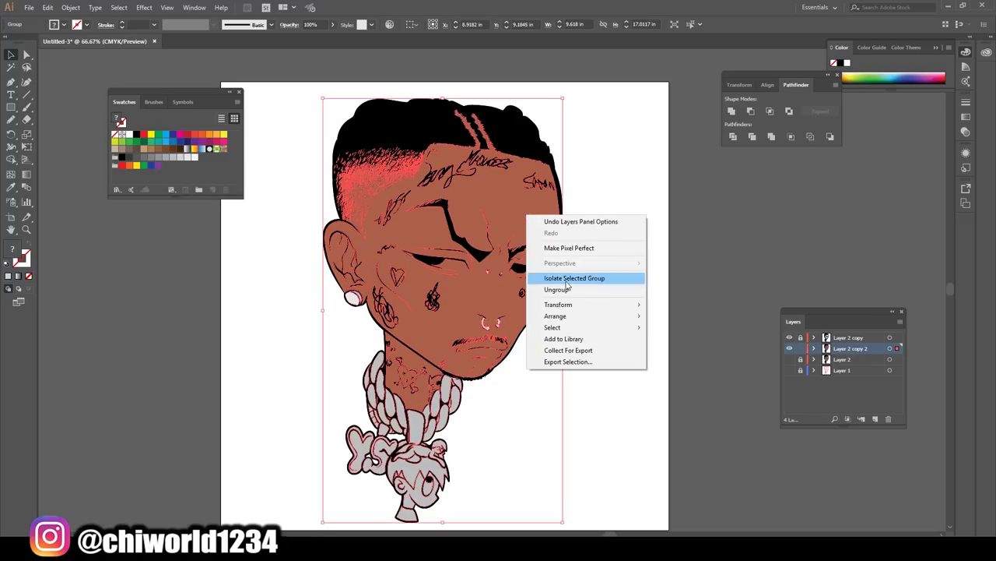
left_click(566, 277)
left_click_drag(315, 97, 597, 259)
key("Delete")
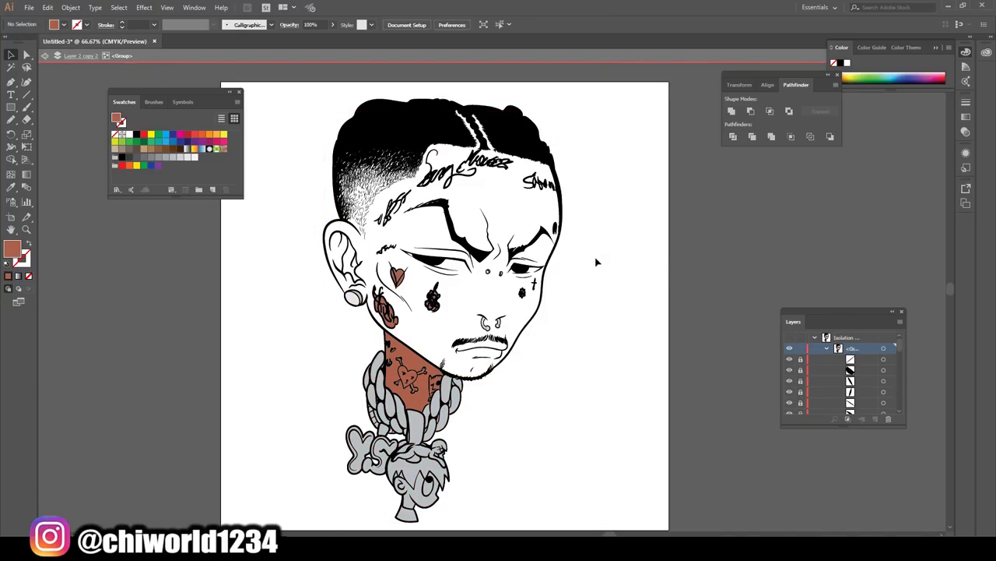
- Delete the brown heart and cat tattoo fills, exit isolation and show Layer 2 again
key("ctrl+equal")
key("ctrl+equal")
scroll(514, 358, "down", 3)
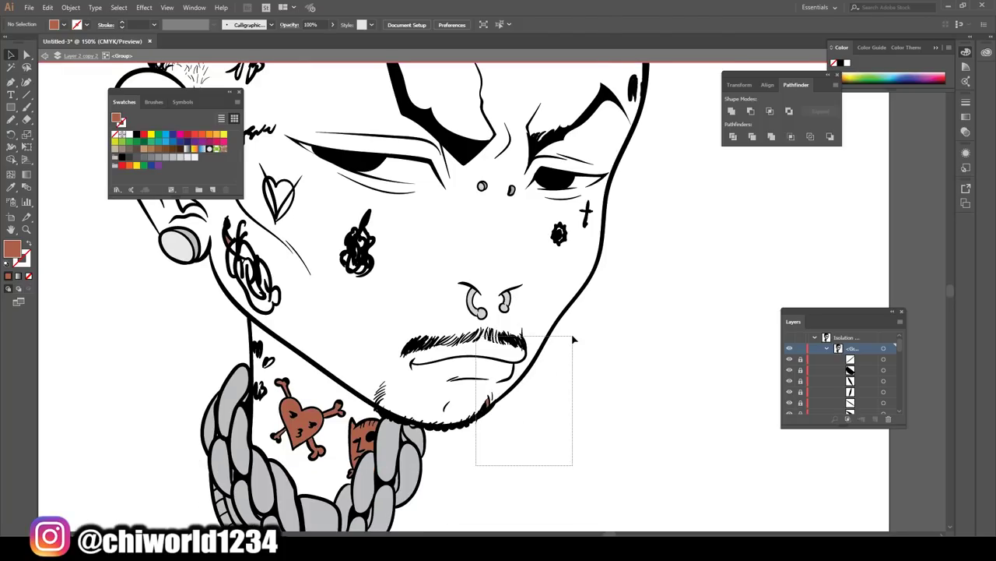
scroll(374, 357, "down", 1)
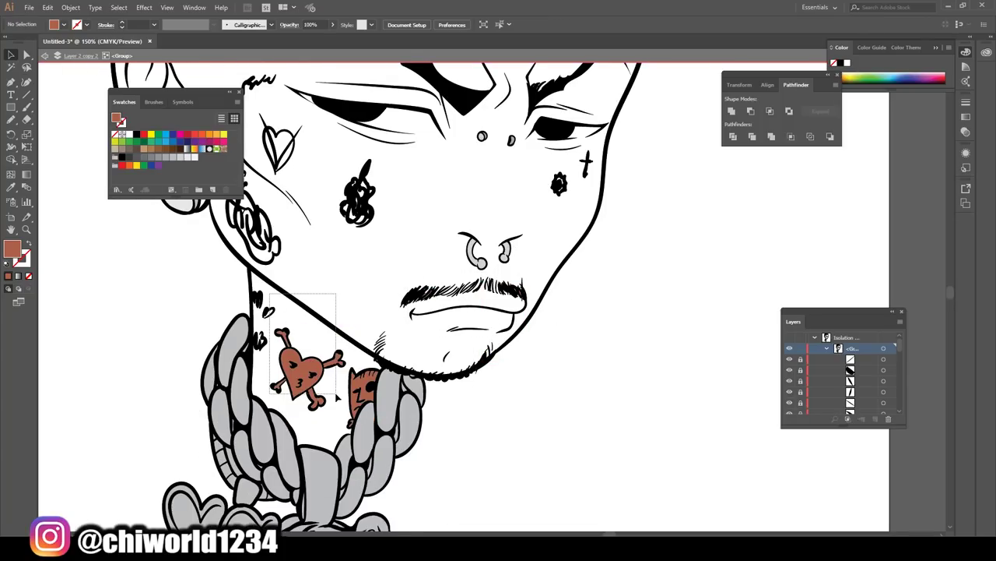
left_click(302, 364)
key("Delete")
key("ctrl+0")
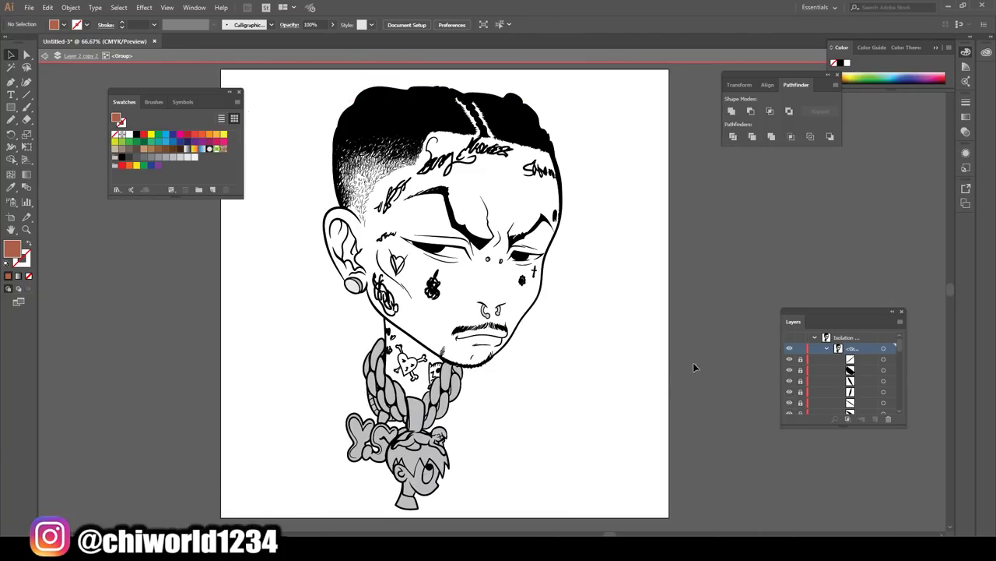
key("Escape")
left_click(790, 359)
- On a new layer, paint white into both eye whites with the Paintbrush
left_click(875, 419)
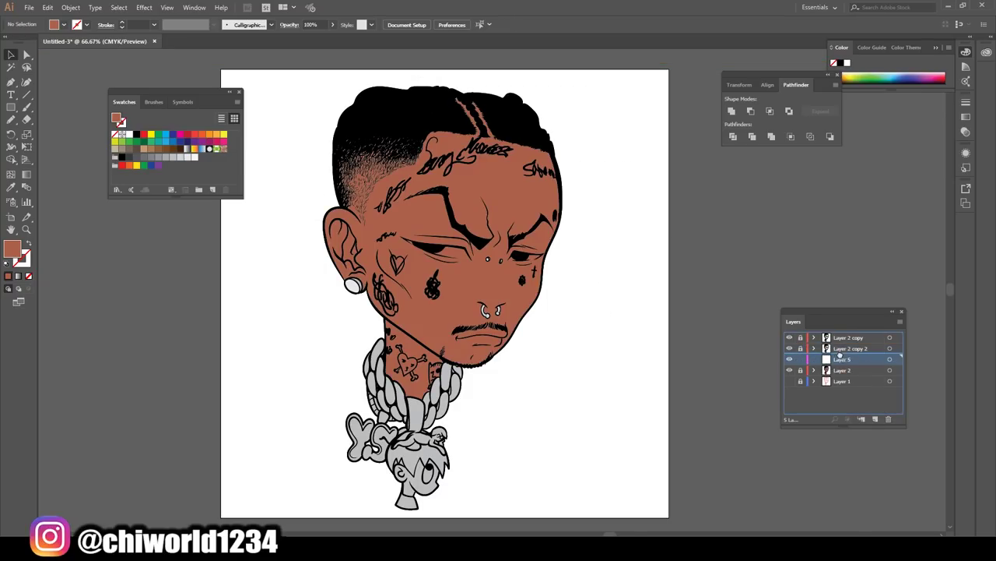
key("ctrl+plus")
key("ctrl+plus")
key("ctrl+plus")
key("ctrl+plus")
key("ctrl+plus")
left_click(122, 134)
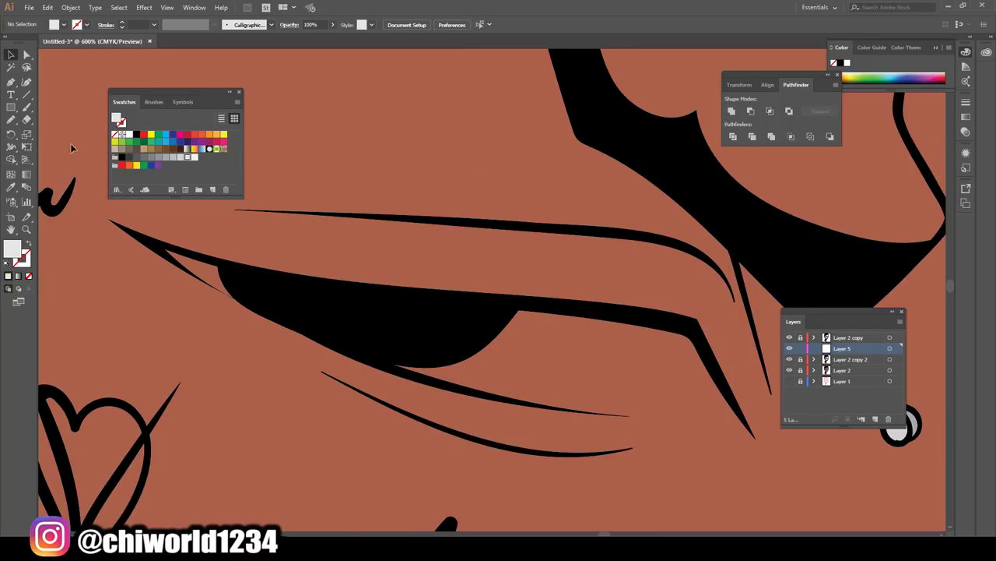
key("b")
mouse_move(265, 313)
left_mouse_down()
mouse_move(667, 423)
mouse_move(494, 302)
mouse_move(330, 286)
left_mouse_up()
key("ctrl+minus")
key("ctrl+minus")
key("ctrl+minus")
key("ctrl+plus")
key("ctrl+plus")
key("ctrl+plus")
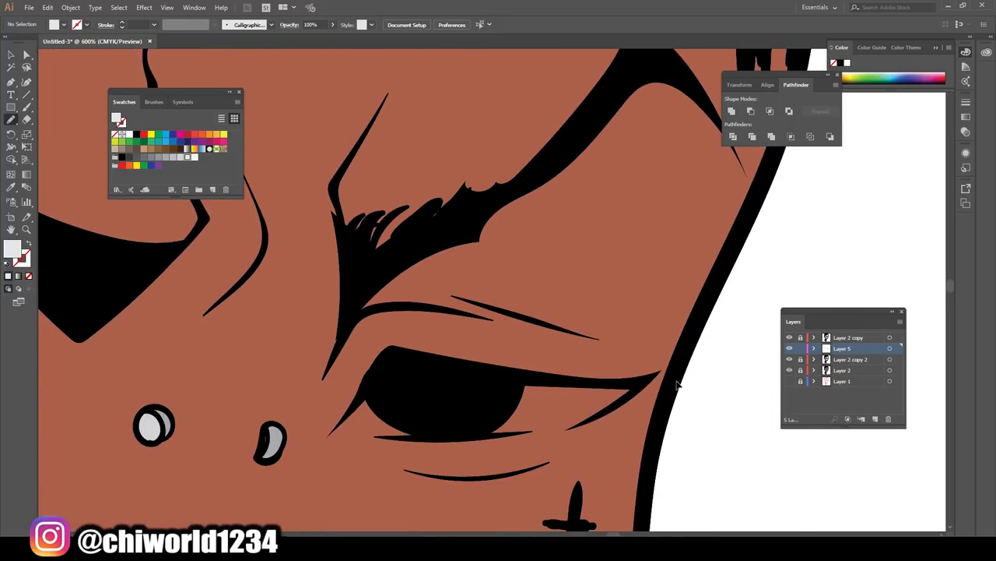
mouse_move(384, 326)
left_mouse_down()
mouse_move(330, 383)
mouse_move(548, 382)
mouse_move(645, 332)
left_mouse_up()
key("ctrl+minus")
key("ctrl+minus")
key("ctrl+minus")
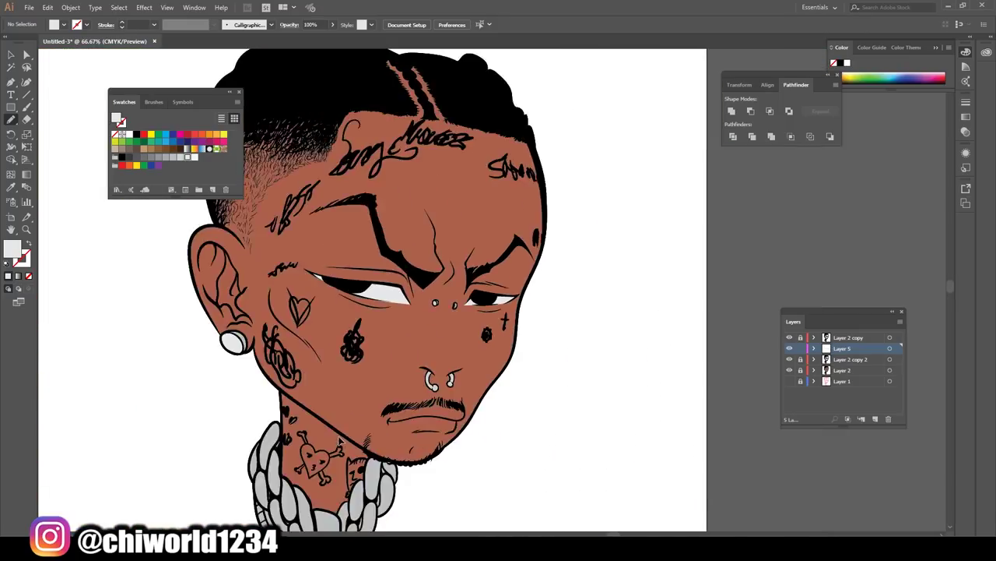
key("ctrl+plus")
key("ctrl+plus")
key("ctrl+plus")
key("ctrl+plus")
- Set the fill colour to a greyish purple in the Color Picker
double_click(12, 248)
left_click(159, 49)
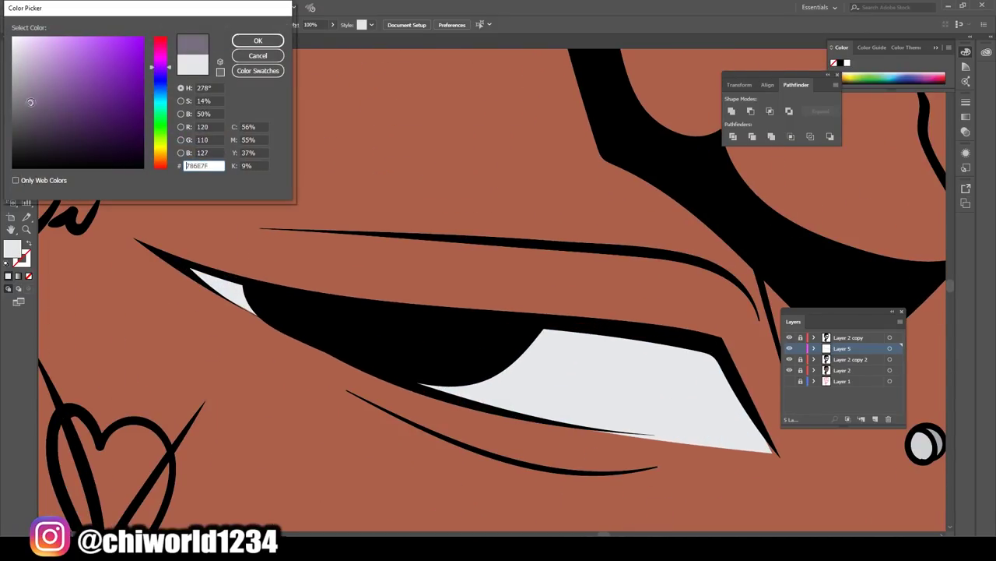
left_click(36, 113)
left_click(258, 40)
- Brush greyish-purple shading along the tops of both eye whites
left_click_drag(258, 300, 766, 445)
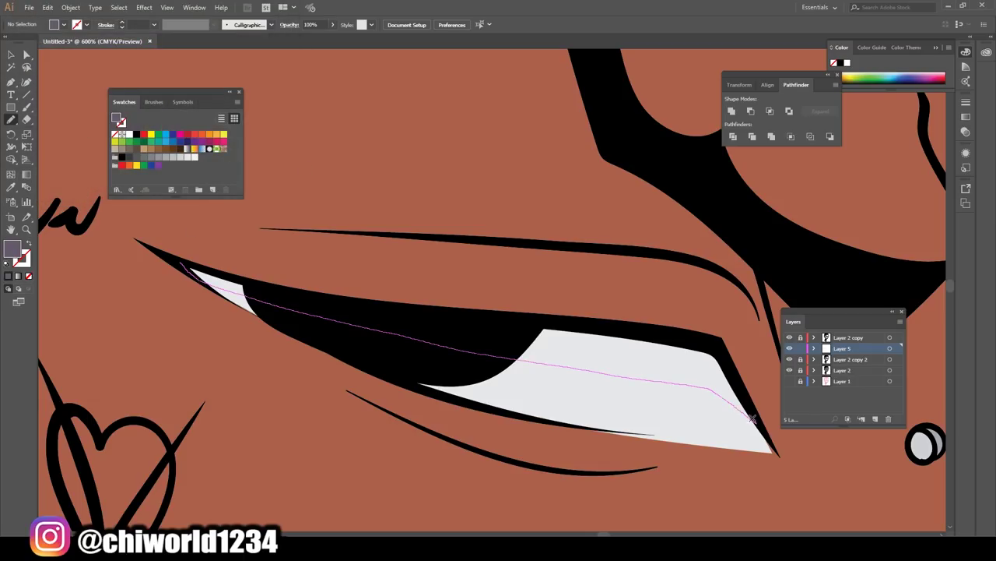
key("ctrl+minus")
key("ctrl+minus")
key("ctrl+minus")
key("ctrl+plus")
key("ctrl+plus")
key("ctrl+plus")
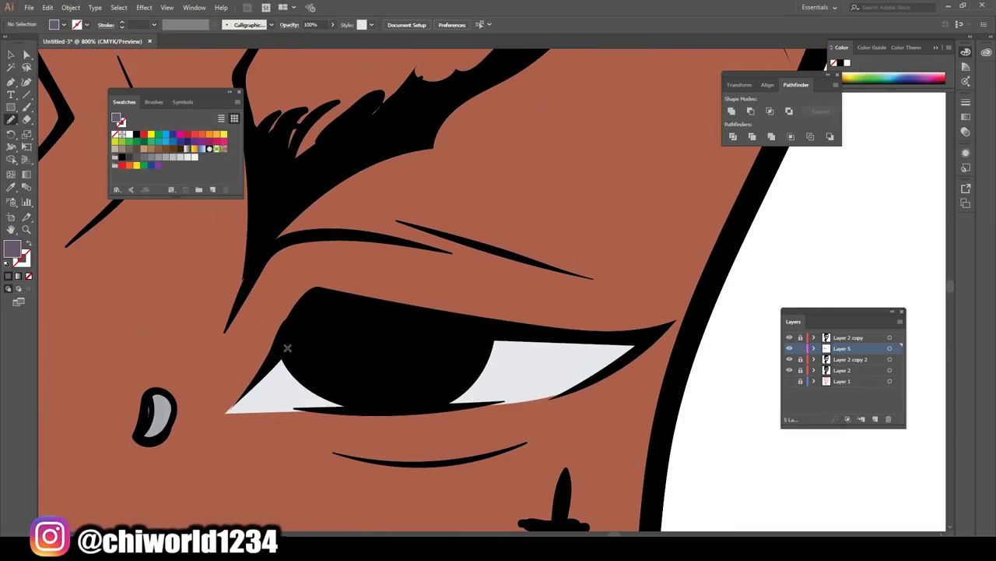
left_click_drag(253, 386, 651, 343)
key("ctrl+minus")
key("ctrl+minus")
key("ctrl+minus")
scroll(352, 429, "left", 3)
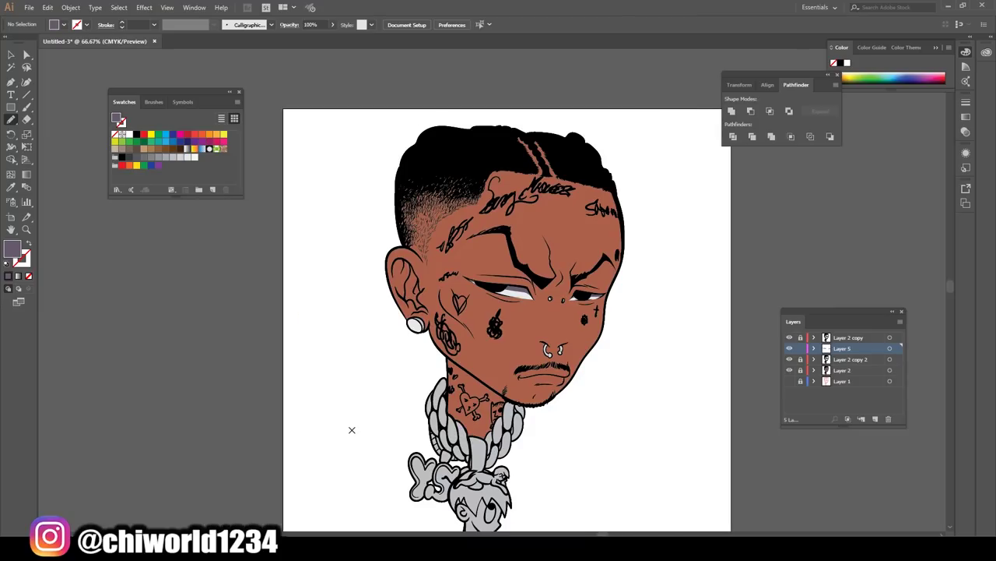
key("ctrl+plus")
left_click(842, 370)
- Add a new layer above Layer 2 and set the fill to a dark red
left_click(875, 418)
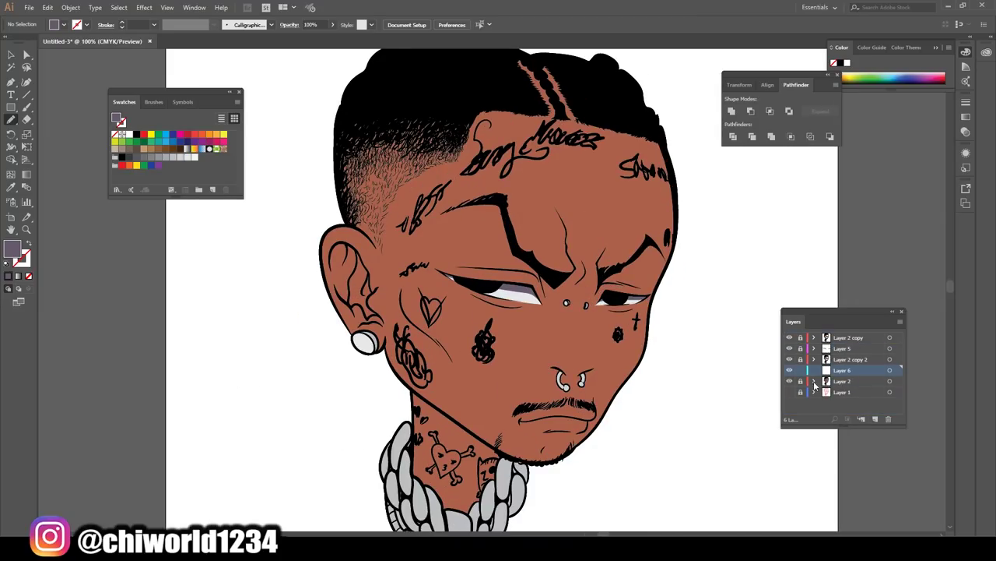
key("ctrl+plus")
key("ctrl+plus")
key("ctrl+plus")
key("i")
left_click(215, 305)
double_click(12, 247)
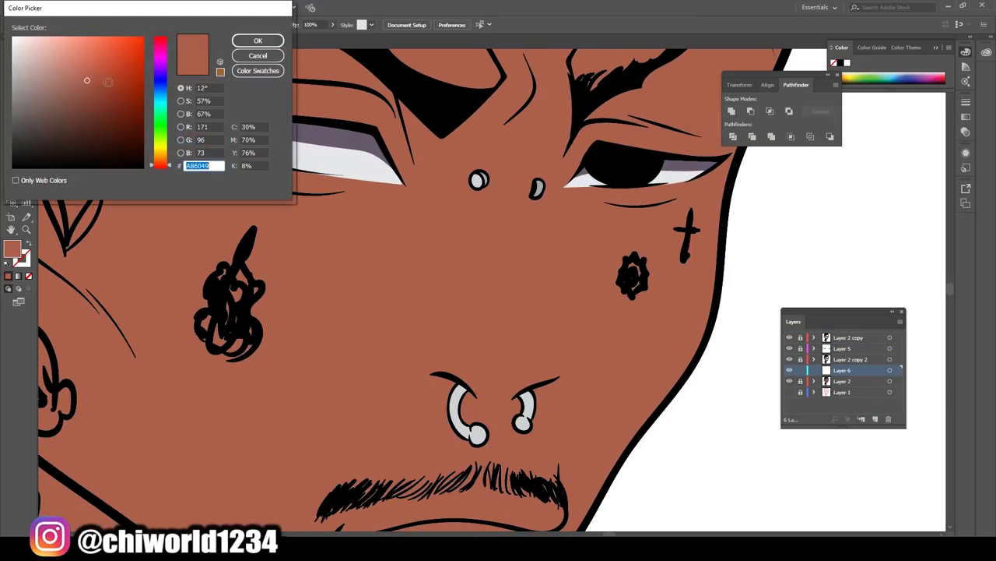
left_click_drag(160, 164, 156, 169)
left_click(258, 41)
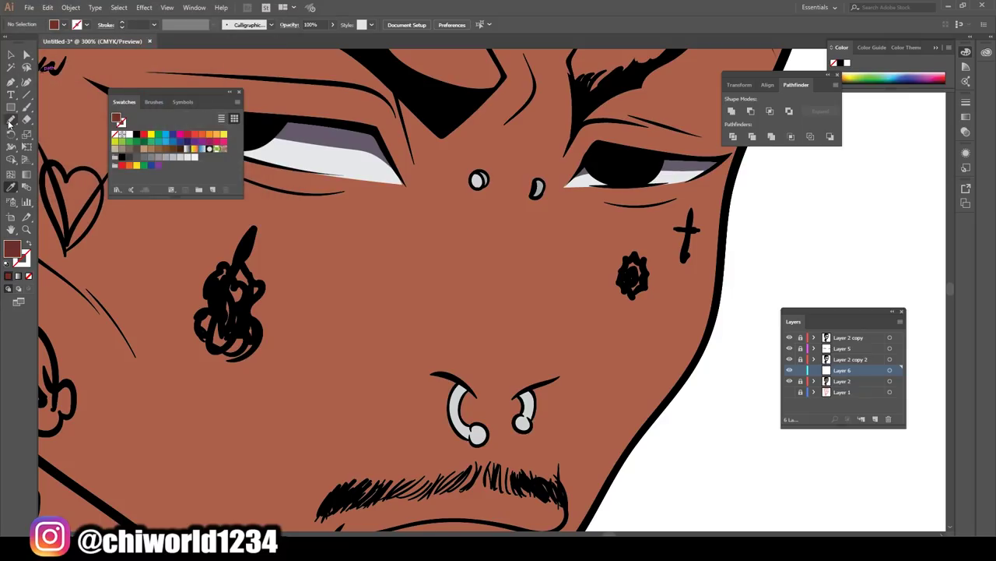
- Draw dark-red shadow shapes under the nose, on the chin and along the upper lip
left_click_drag(496, 376, 472, 406)
key("ctrl+z")
key("ctrl+0")
mouse_move(557, 381)
left_mouse_down()
mouse_move(384, 350)
mouse_move(467, 357)
left_mouse_up()
scroll(494, 456, "up", 3)
scroll(467, 350, "up", 2)
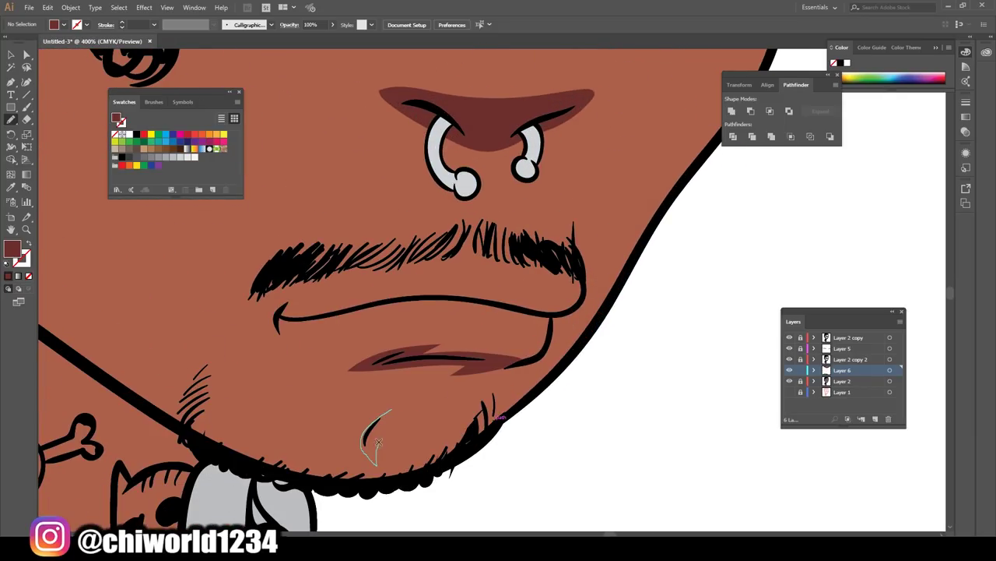
left_click_drag(378, 442, 382, 427)
scroll(280, 371, "up", 1)
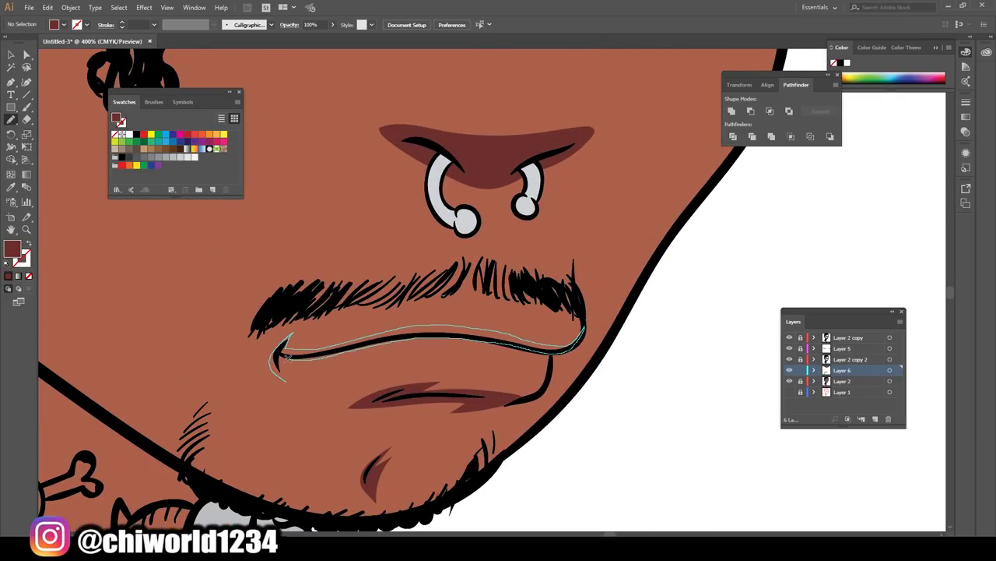
left_click_drag(352, 340, 282, 375)
scroll(276, 364, "down", 5)
scroll(446, 467, "up", 4)
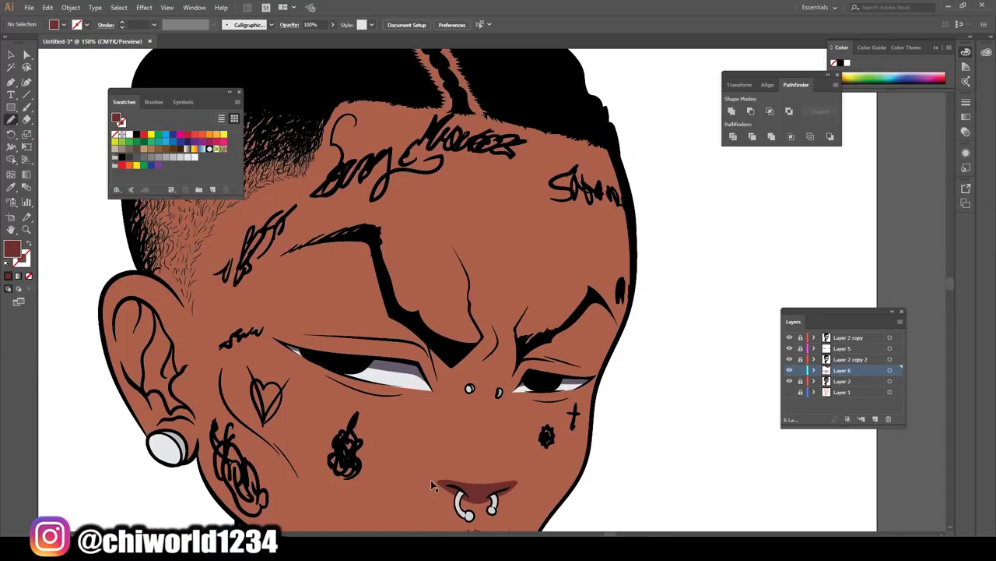
- Shade beneath the right brow, along the lower eyelid and above the left eye
left_click_drag(516, 310, 416, 239)
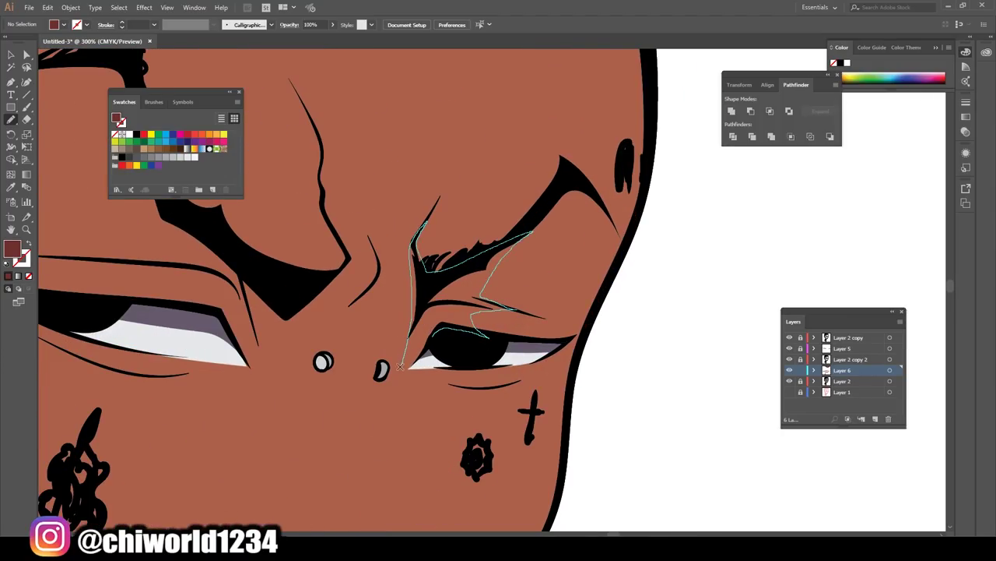
left_click_drag(400, 366, 425, 354)
key("ctrl+plus")
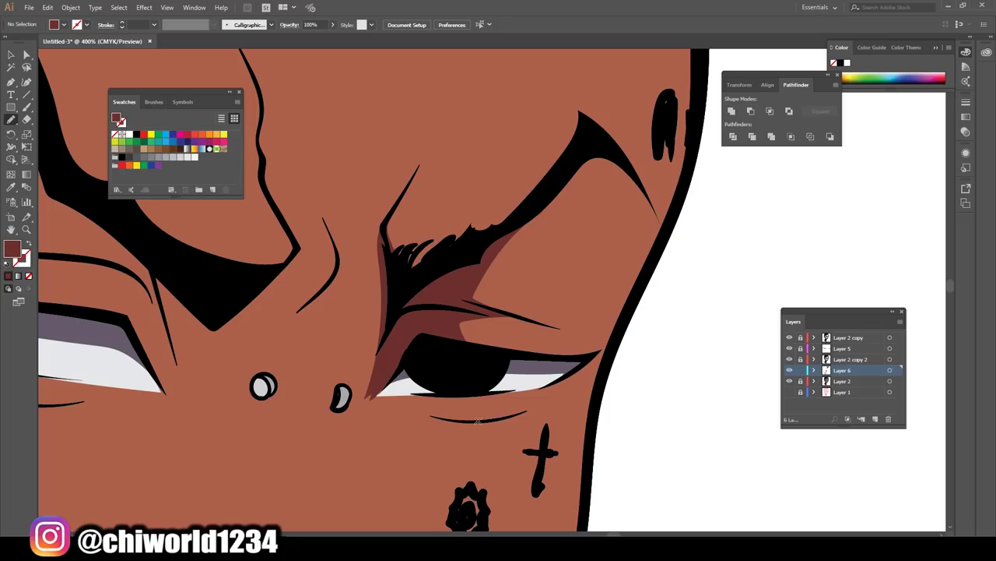
left_click_drag(477, 420, 426, 412)
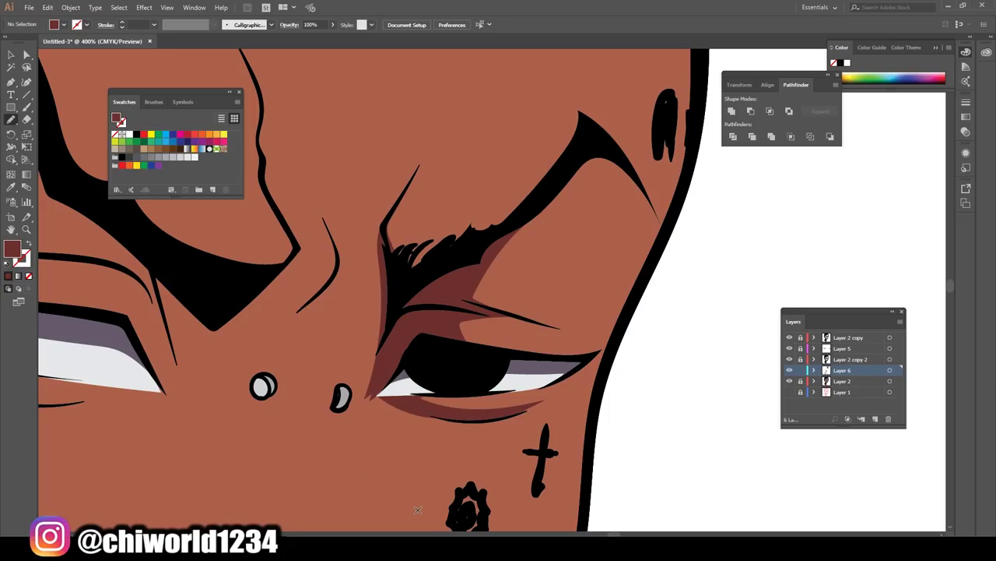
scroll(417, 509, "down", 5)
scroll(381, 355, "up", 2)
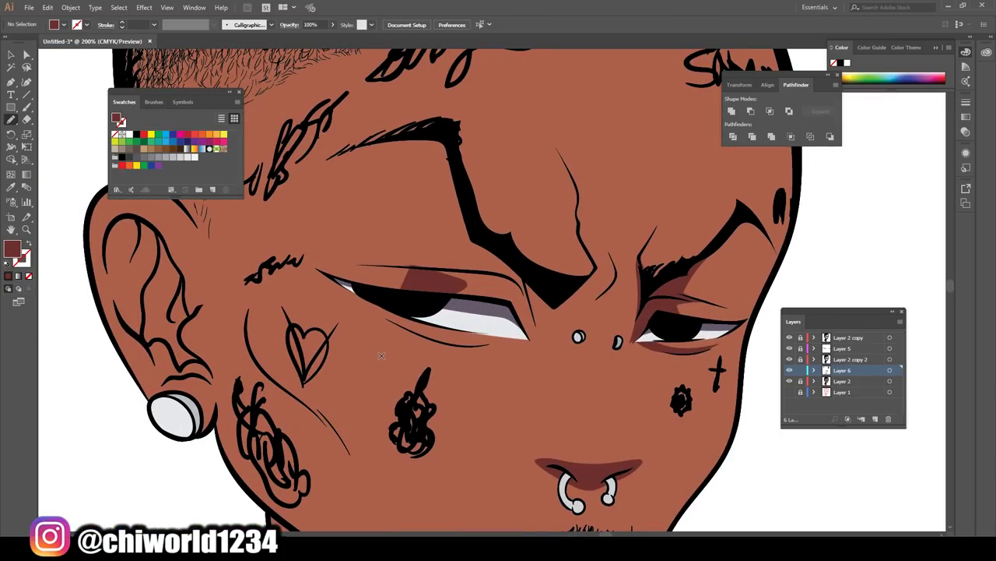
key("ctrl+z")
left_click_drag(387, 303, 505, 252)
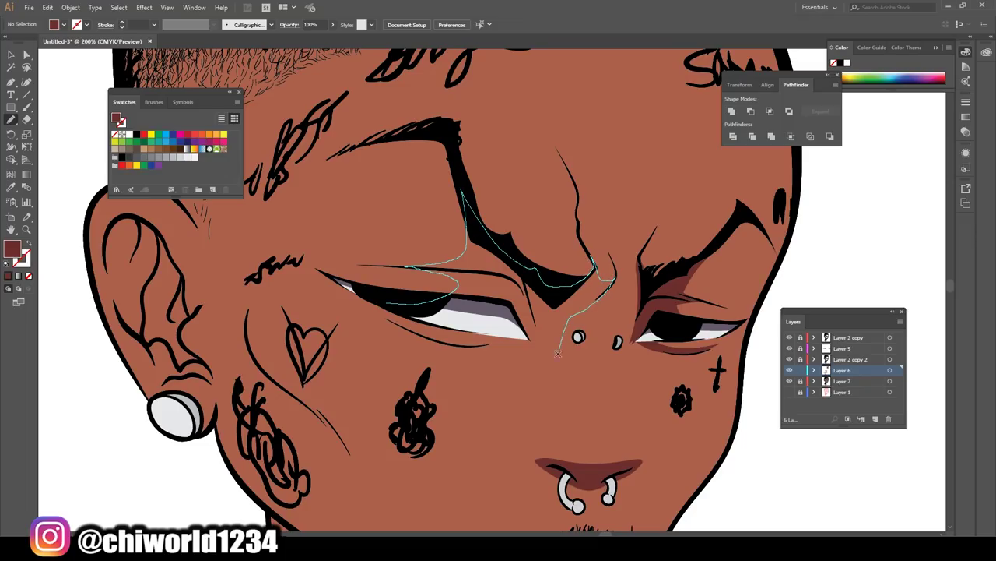
left_click_drag(420, 336, 410, 320)
scroll(498, 389, "down", 4)
scroll(498, 390, "up", 1)
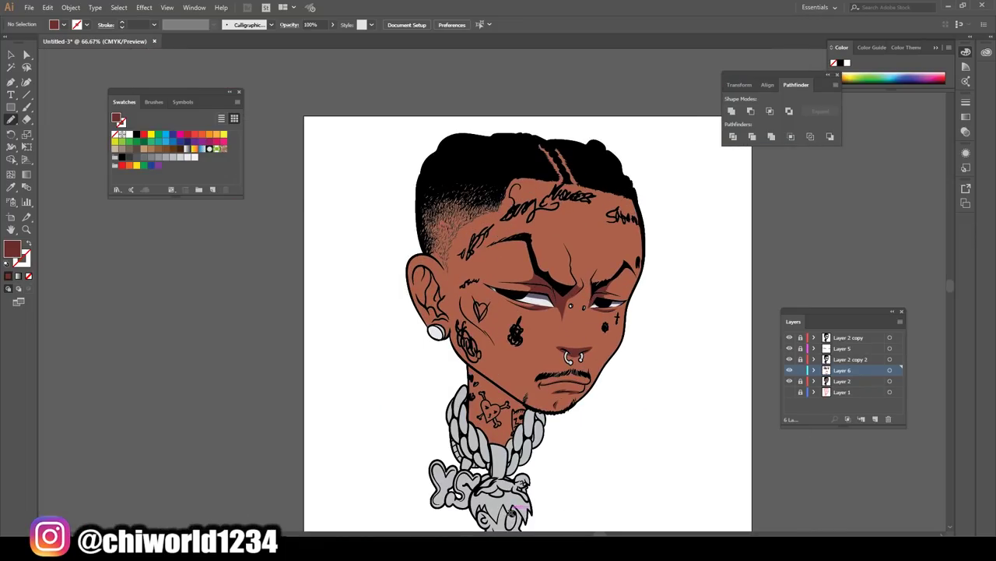
scroll(498, 390, "up", 3)
- Add dark-red shadows on the cheek and around the right eyebrow
left_click_drag(507, 405, 517, 425)
key("ctrl+plus")
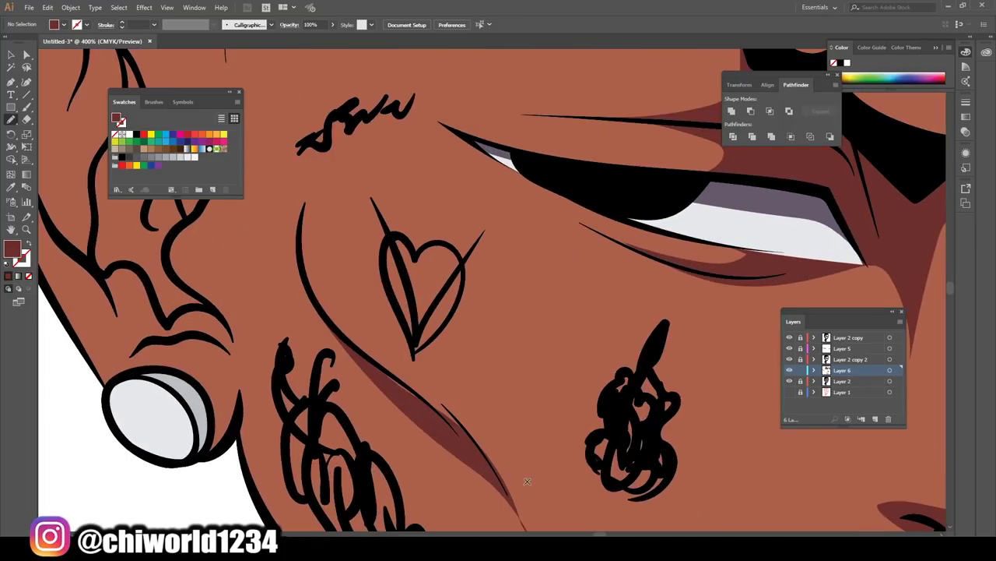
scroll(443, 358, "down", 2)
scroll(443, 358, "down", 2)
key("ctrl+0")
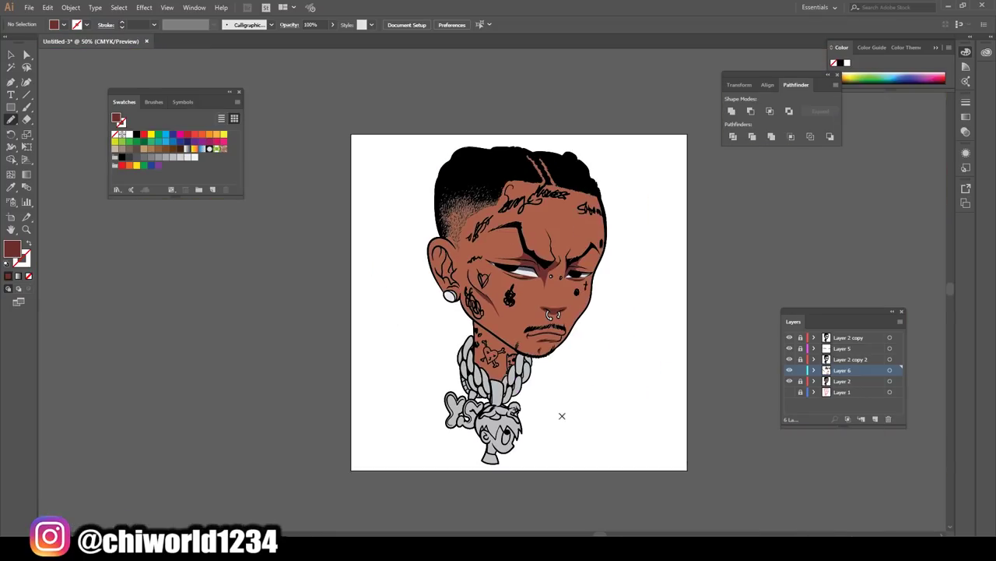
scroll(568, 410, "up", 3)
scroll(568, 409, "up", 1)
scroll(568, 405, "up", 3)
scroll(568, 404, "up", 2)
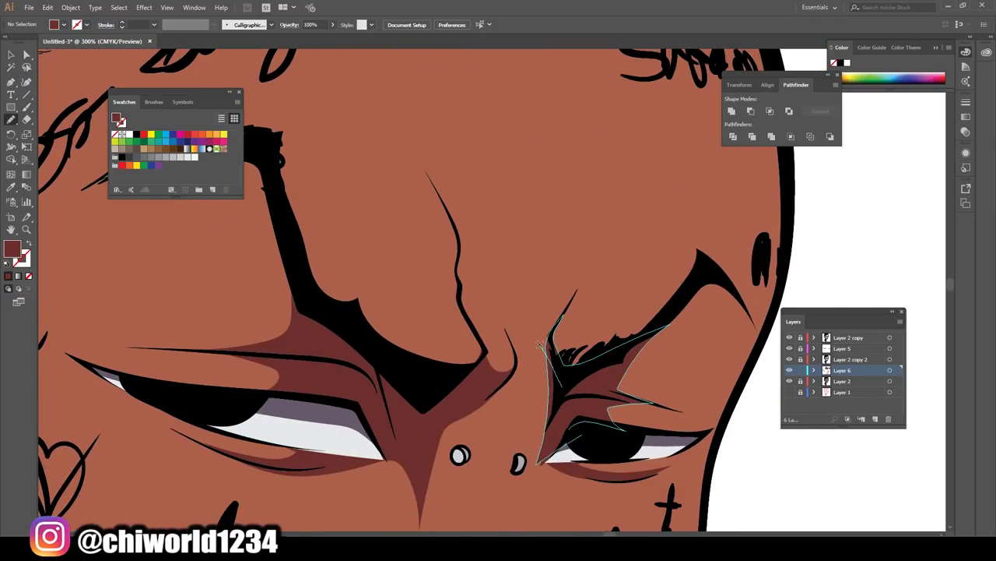
left_click_drag(568, 404, 567, 401)
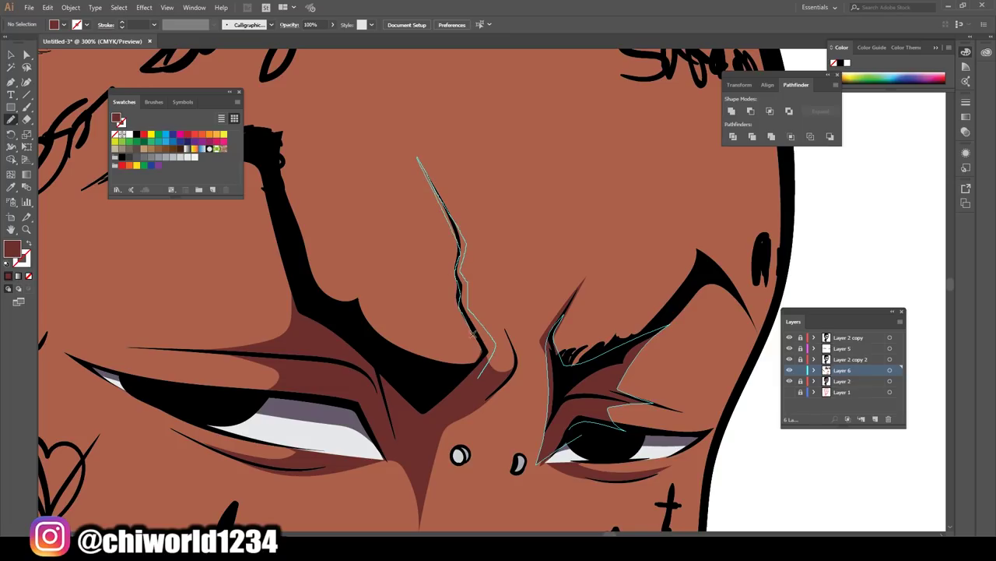
scroll(472, 334, "down", 2)
key("ctrl+0")
scroll(469, 528, "up", 2)
- Draw dark brown shadow shapes on the neck under the jaw and above the chain
scroll(468, 528, "up", 2)
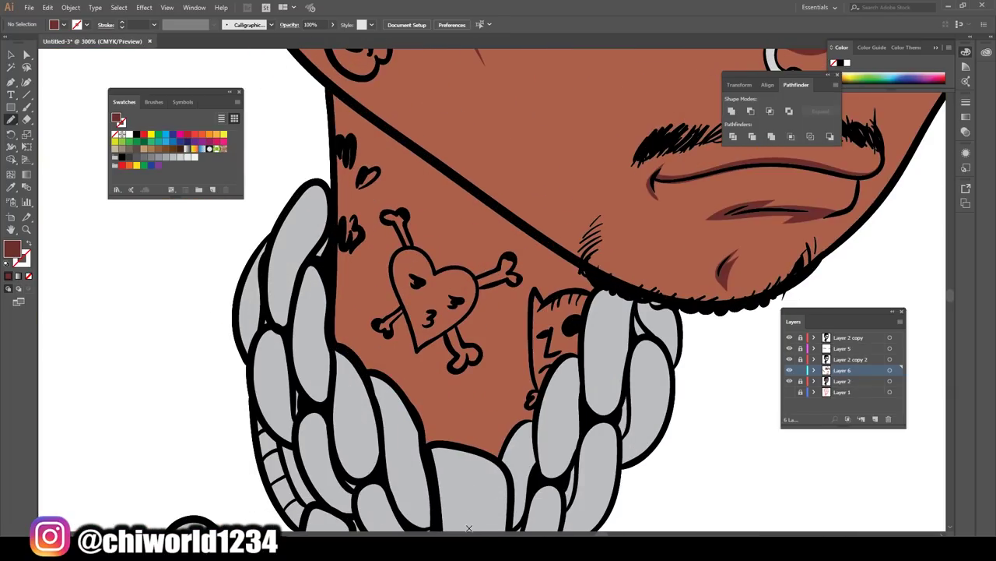
left_click_drag(599, 281, 447, 391)
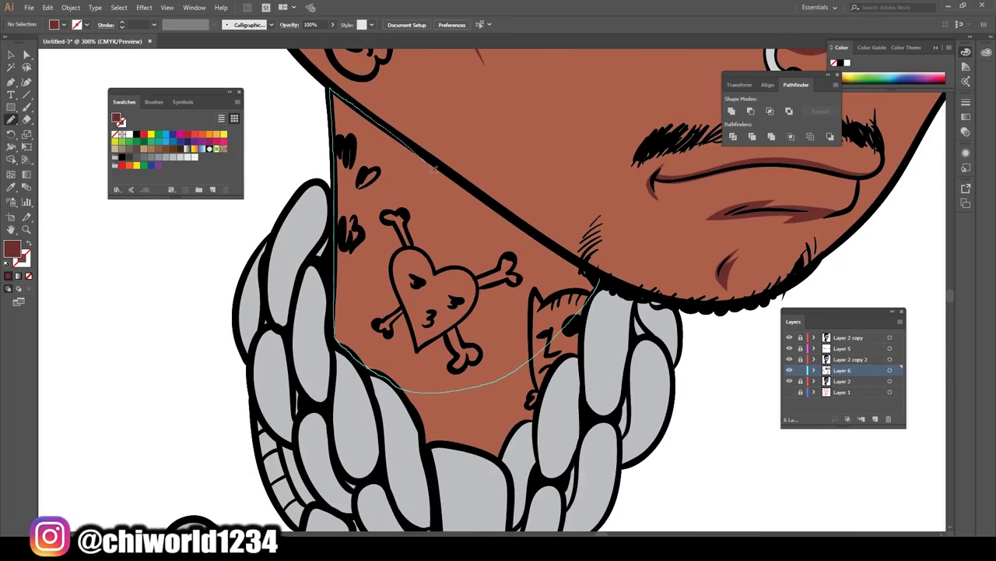
left_click_drag(335, 220, 604, 282)
left_click_drag(393, 375, 553, 364)
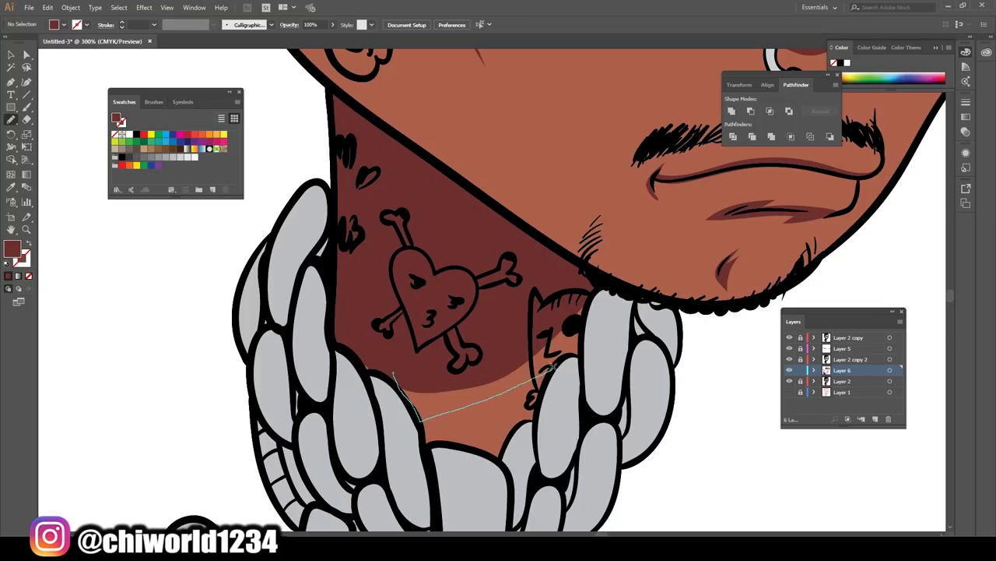
left_click_drag(590, 288, 590, 287)
key("ctrl+0")
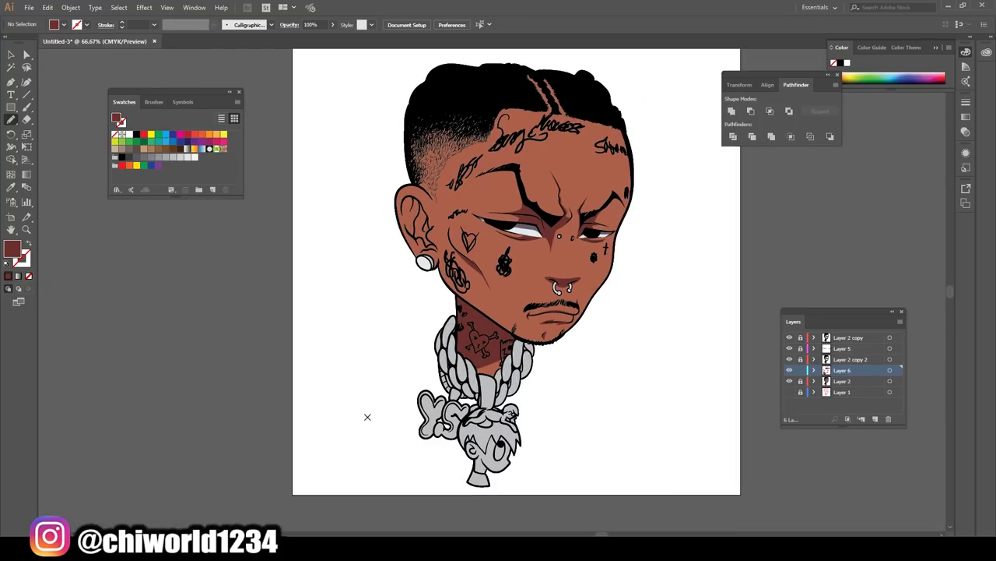
scroll(594, 410, "up", 4)
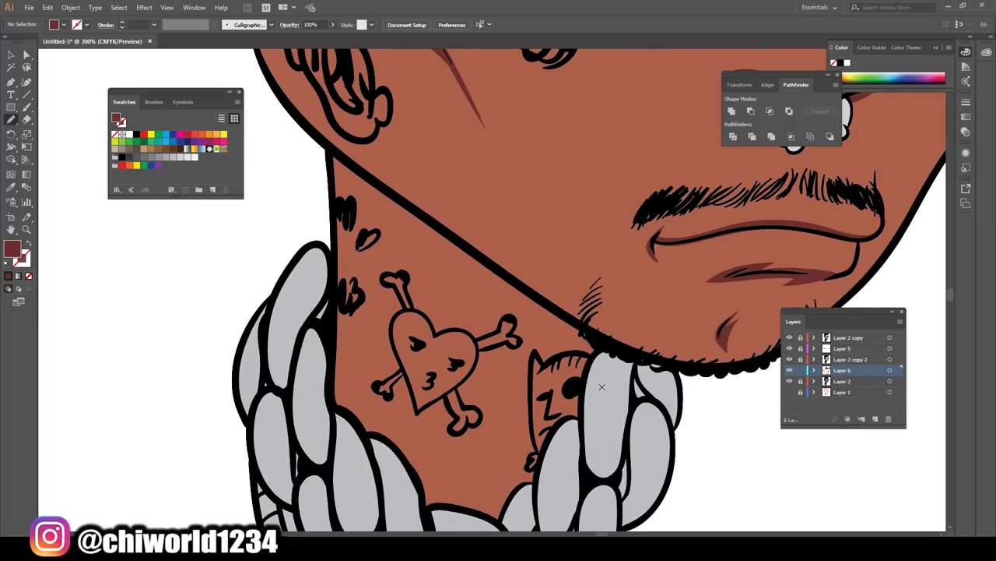
left_click_drag(600, 354, 562, 314)
scroll(718, 392, "down", 3)
scroll(685, 367, "up", 2)
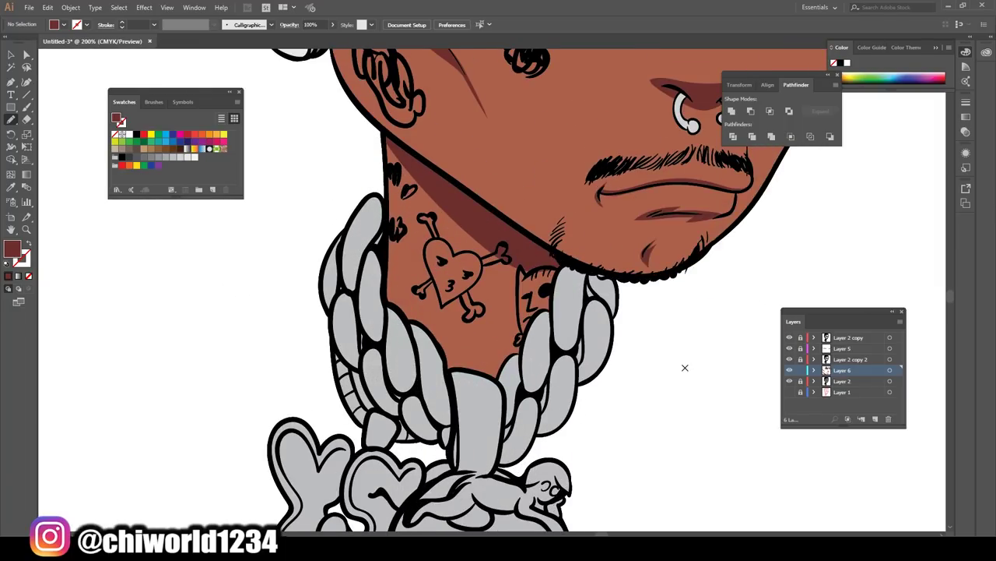
left_click_drag(379, 269, 379, 268)
- Draw a dark brown shading shape inside the folds of the ear
key("ctrl+0")
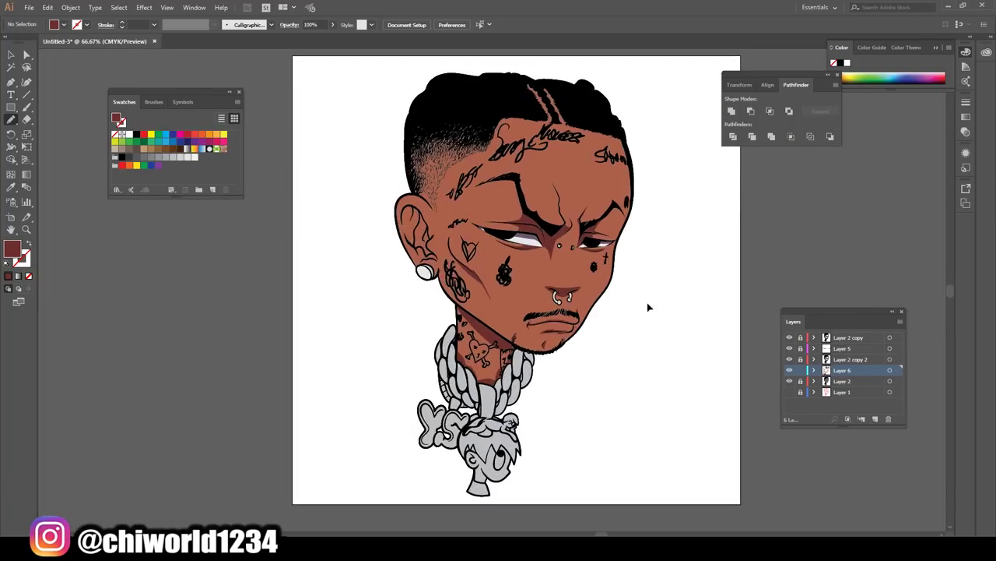
scroll(651, 305, "up", 3)
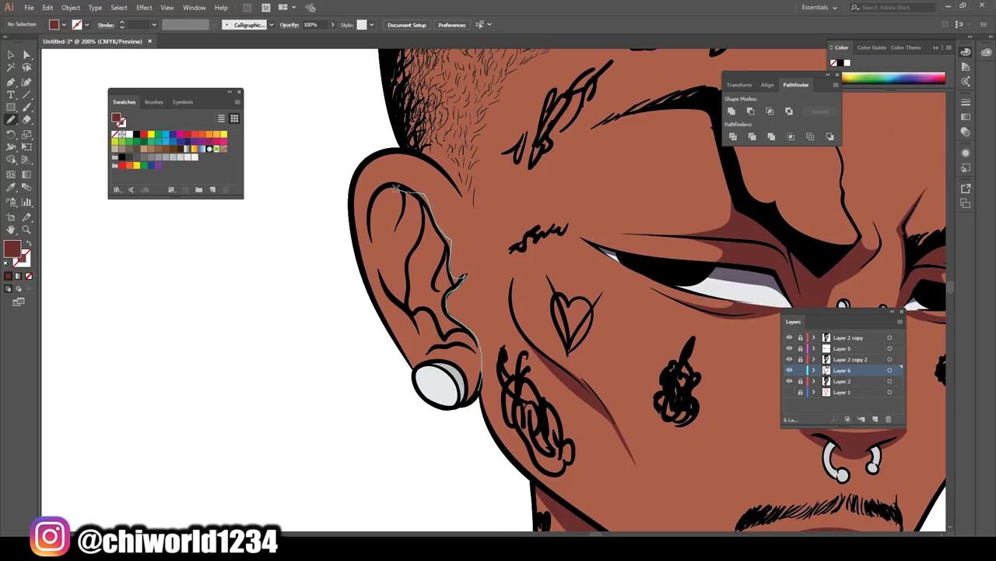
left_click_drag(418, 363, 418, 363)
key("ctrl+0")
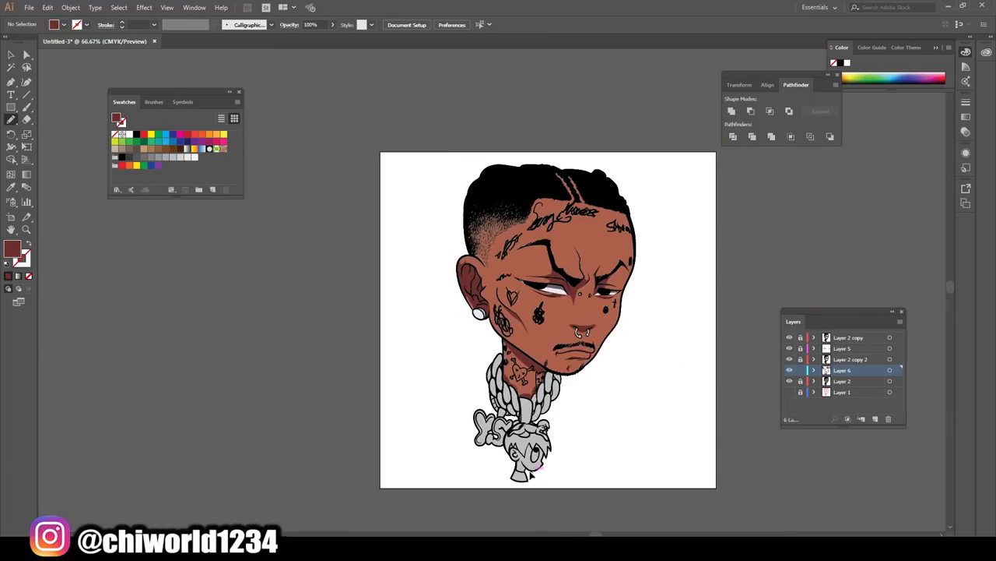
scroll(465, 476, "up", 4)
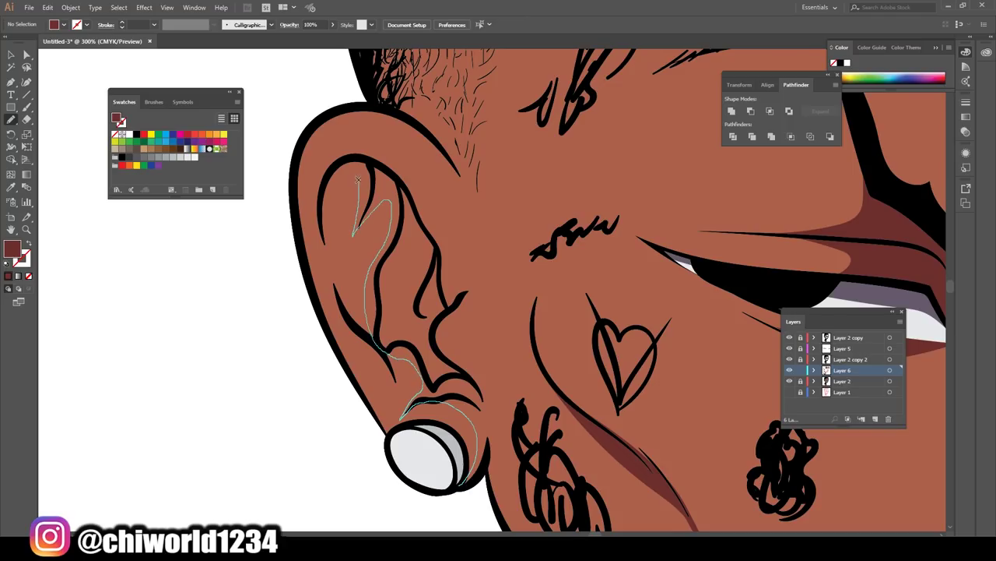
left_click_drag(357, 179, 436, 230)
left_click_drag(468, 488, 468, 487)
- Add dark brown shading between the eyes along the nose bridge
key("ctrl+0")
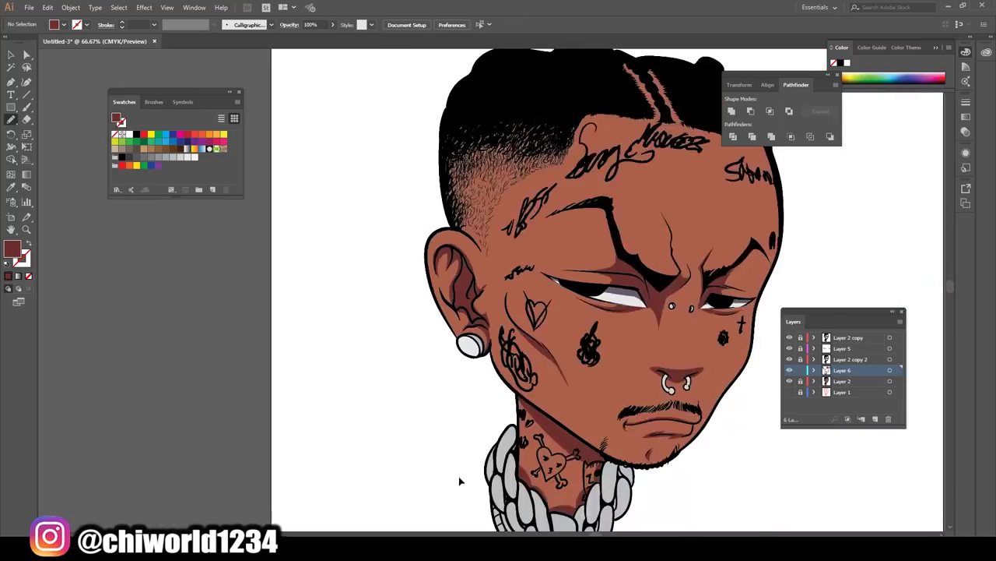
scroll(549, 376, "up", 4)
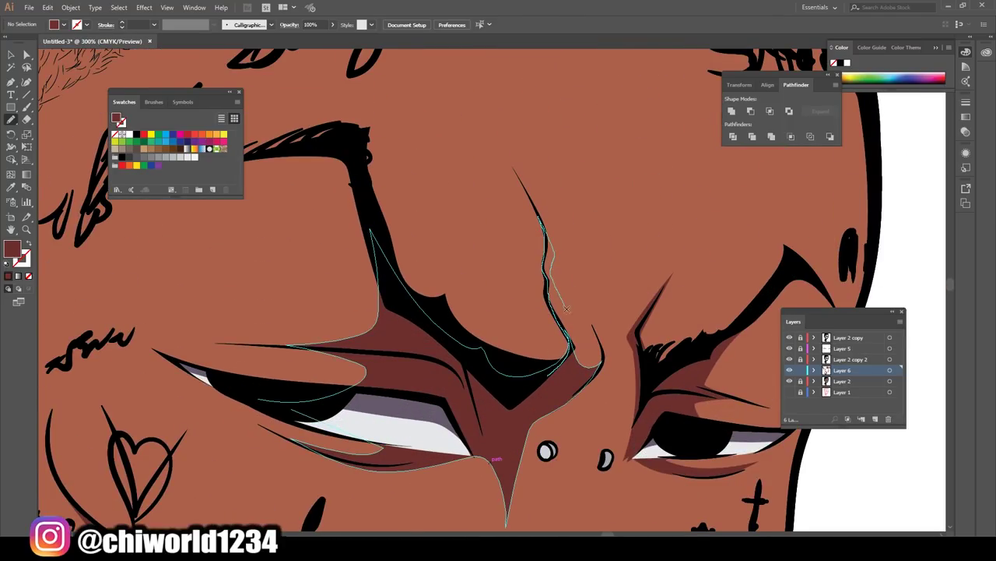
left_click_drag(566, 309, 566, 309)
scroll(606, 422, "down", 5)
scroll(606, 422, "up", 2)
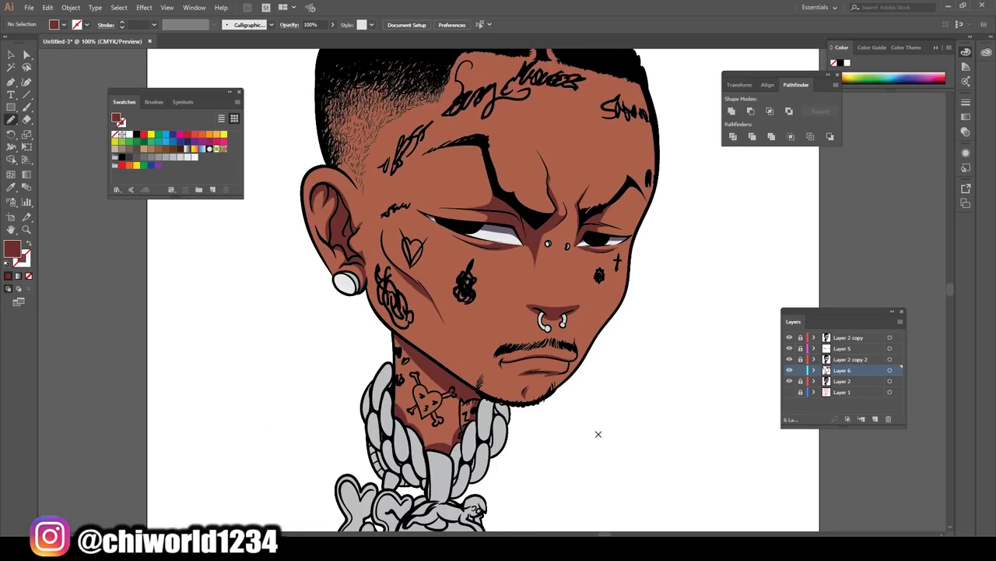
scroll(598, 435, "down", 1)
scroll(597, 436, "up", 1)
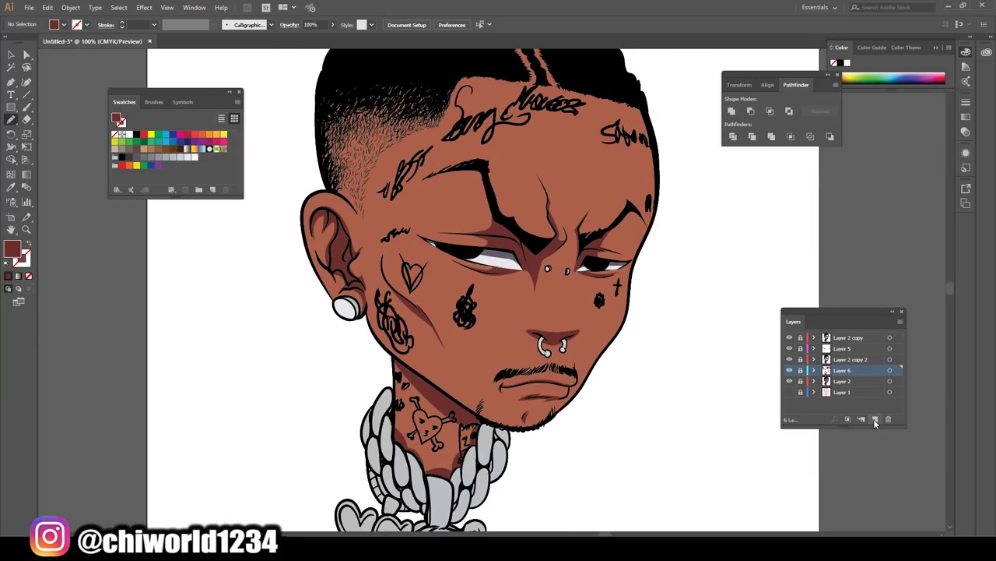
- Add a new layer and set the fill to the skin colour sampled from the face
left_click(875, 420)
left_click(11, 187)
left_click(335, 234)
double_click(11, 249)
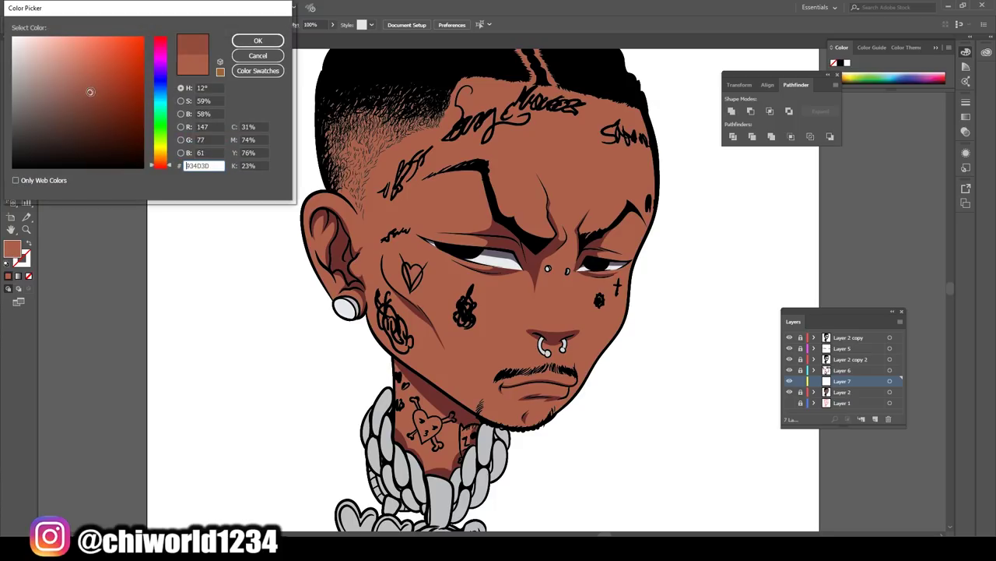
key("Return")
key("n")
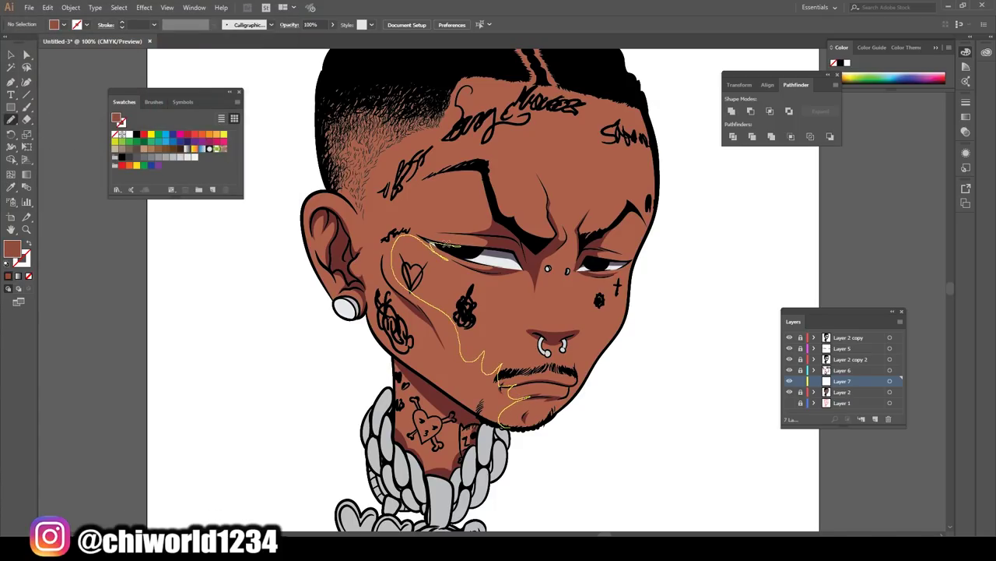
- Draw a lighter highlight over the forehead, temple and cheek beside the mouth
left_click_drag(458, 246, 498, 426)
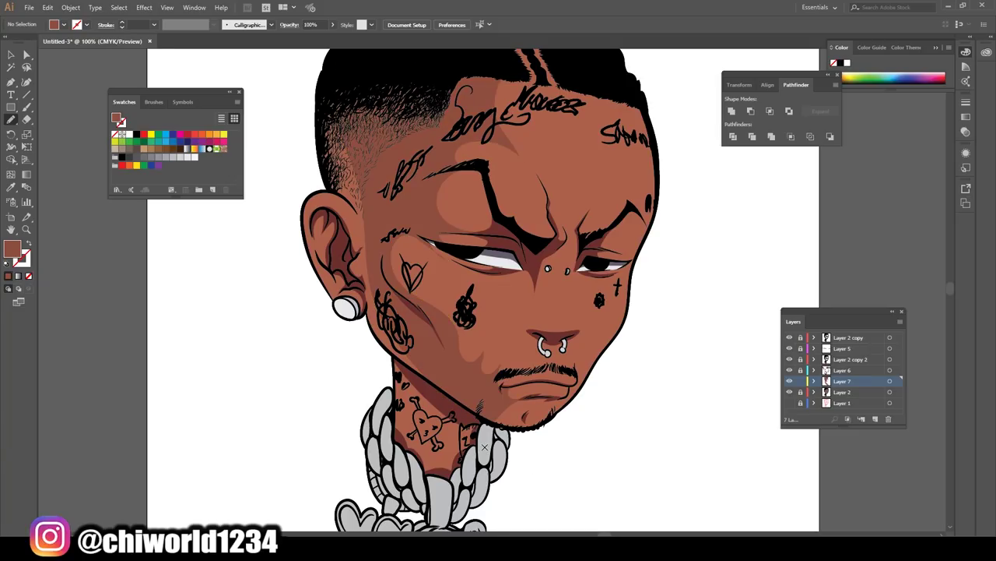
scroll(484, 446, "down", 1)
scroll(512, 403, "up", 3)
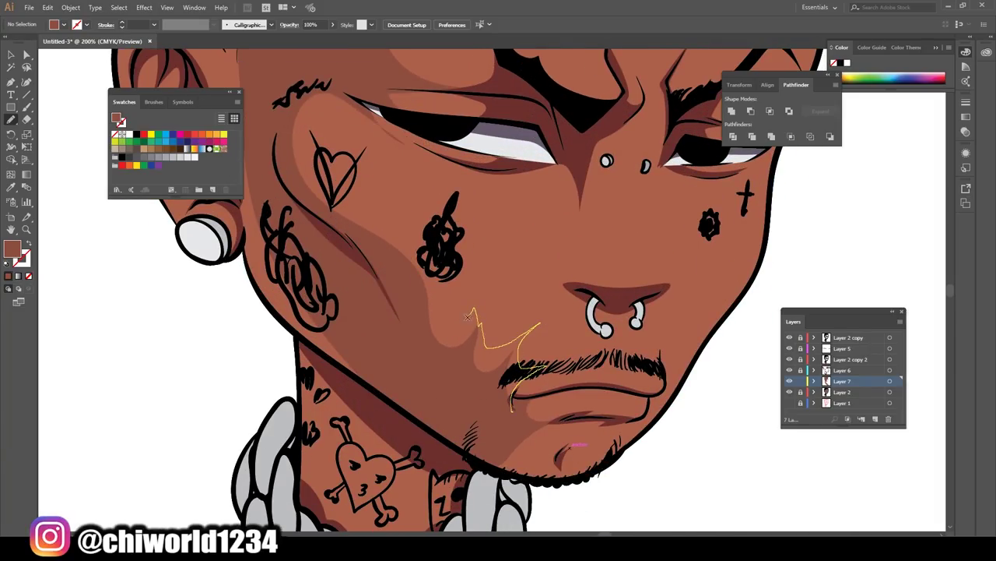
left_click_drag(468, 315, 467, 318)
scroll(524, 391, "down", 3)
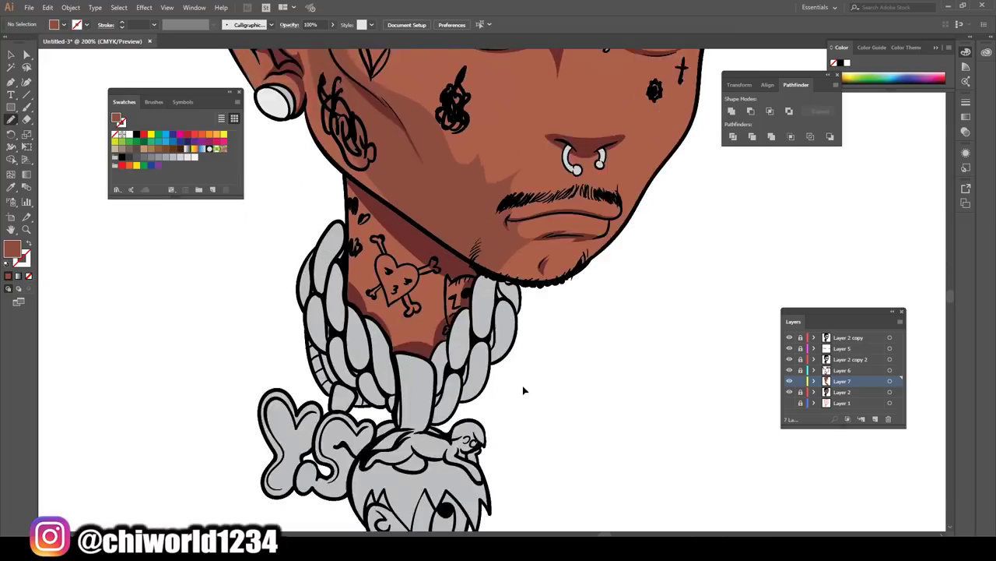
scroll(363, 183, "up", 2)
scroll(372, 344, "down", 1)
scroll(372, 344, "down", 2)
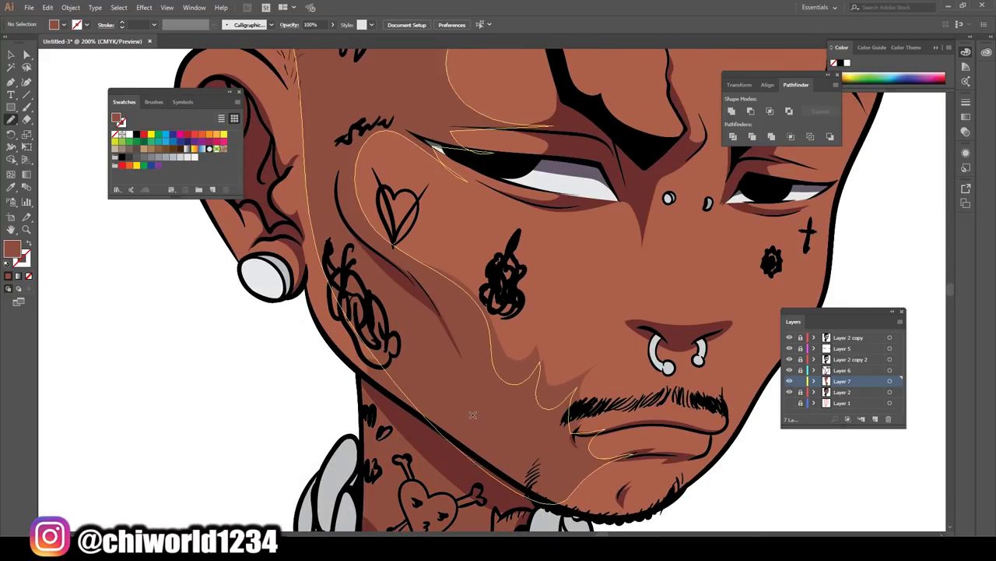
key("ctrl+0")
scroll(393, 253, "up", 3)
scroll(429, 409, "up", 1)
- Add highlight strokes around the ear, from eye to brow, and along the nose bridge
left_click_drag(505, 184, 399, 199)
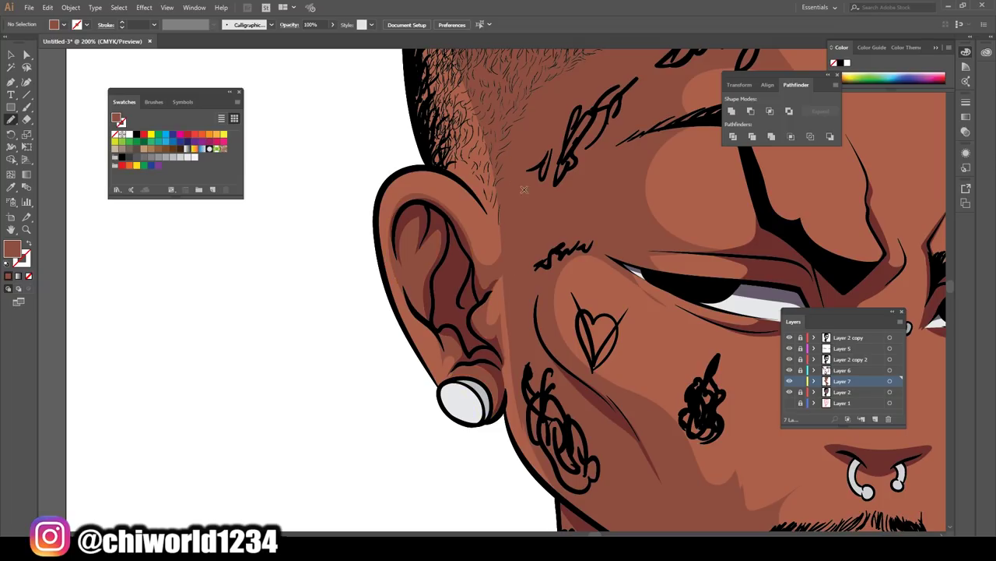
key("ctrl+0")
scroll(660, 268, "up", 2)
left_click_drag(431, 289, 351, 191)
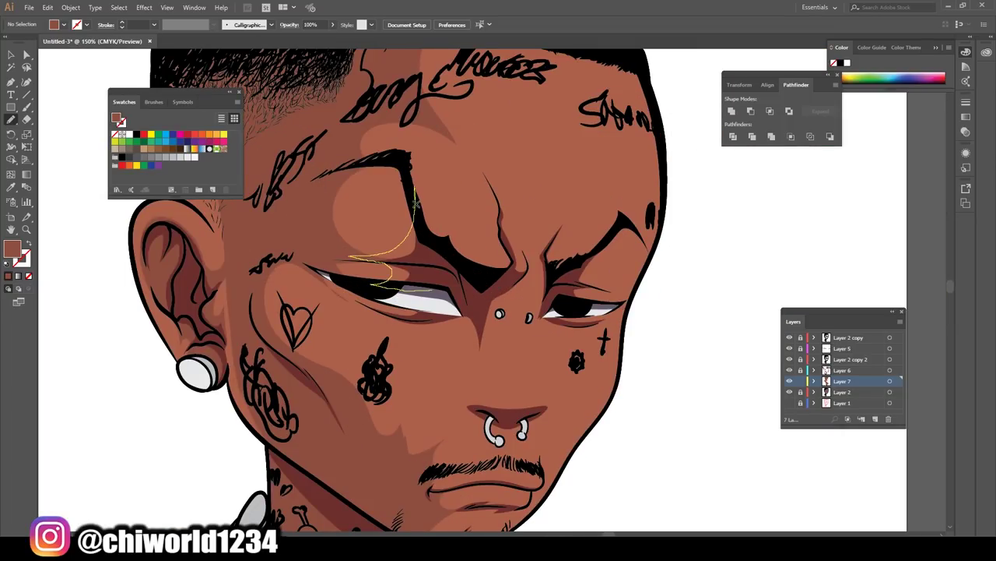
left_click_drag(598, 281, 619, 224)
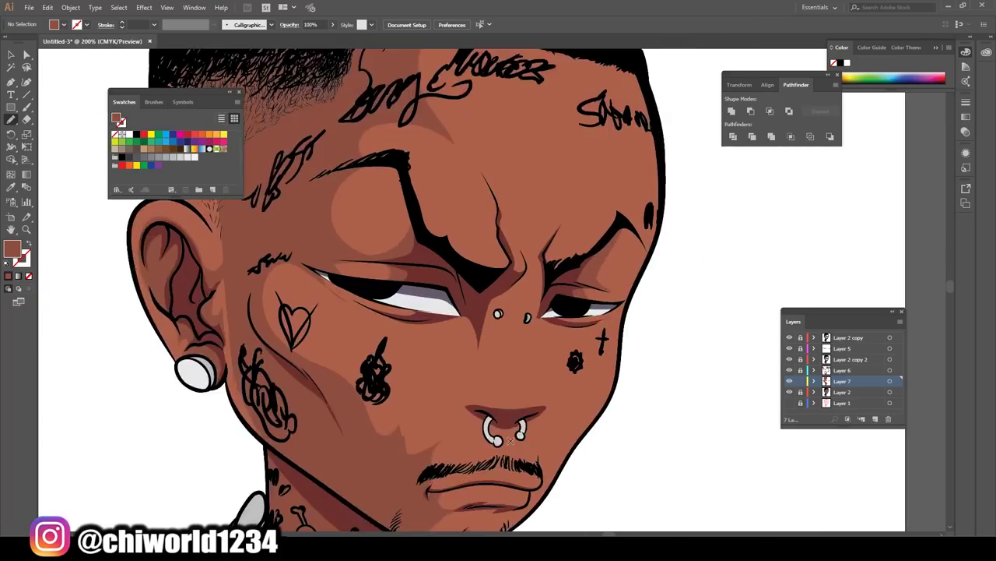
scroll(494, 362, "up", 1)
left_click_drag(489, 273, 536, 242)
left_click_drag(480, 387, 467, 409)
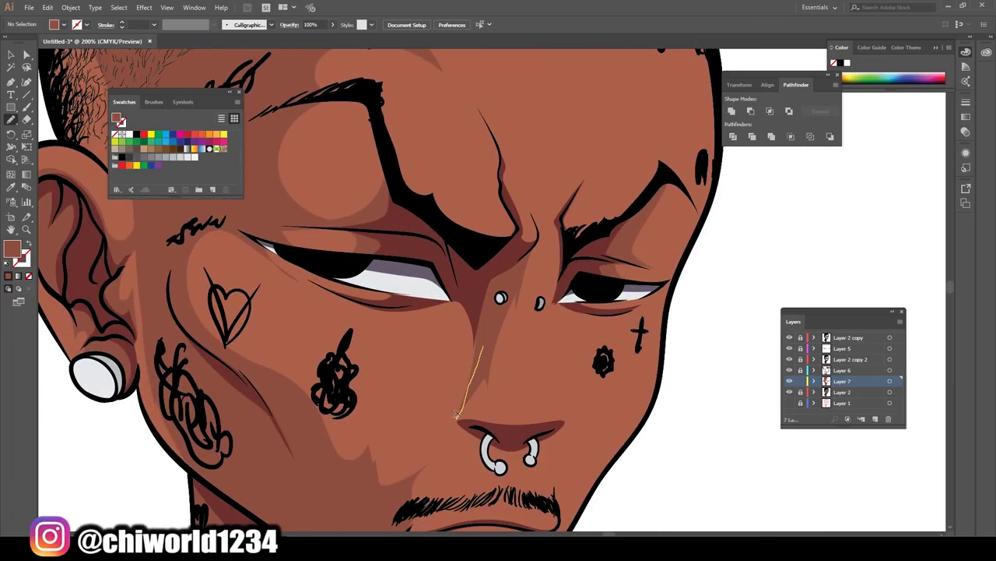
scroll(545, 467, "down", 3)
scroll(523, 299, "up", 3)
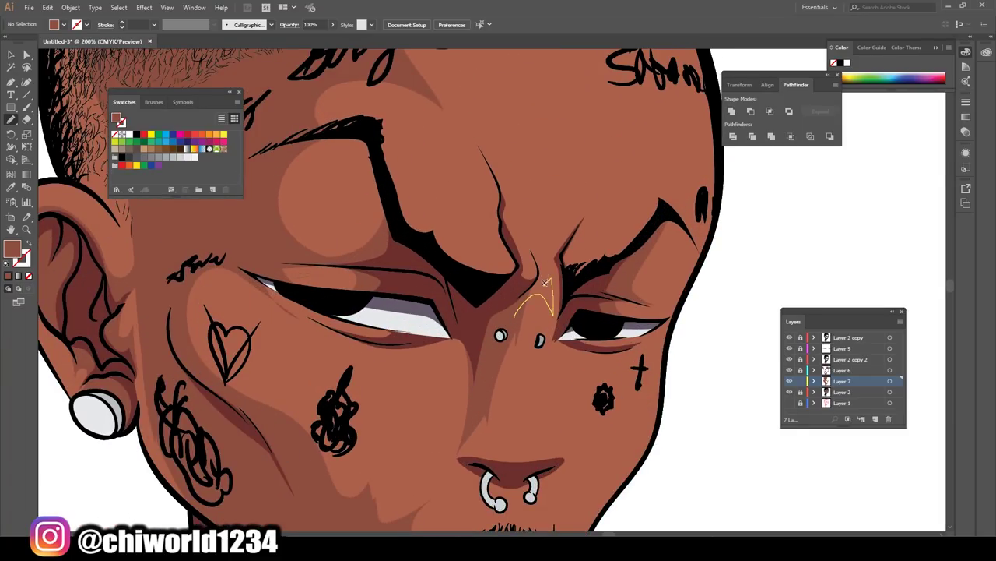
- Add shading shapes on the nose bridge and running up from it
left_click_drag(546, 282, 510, 291)
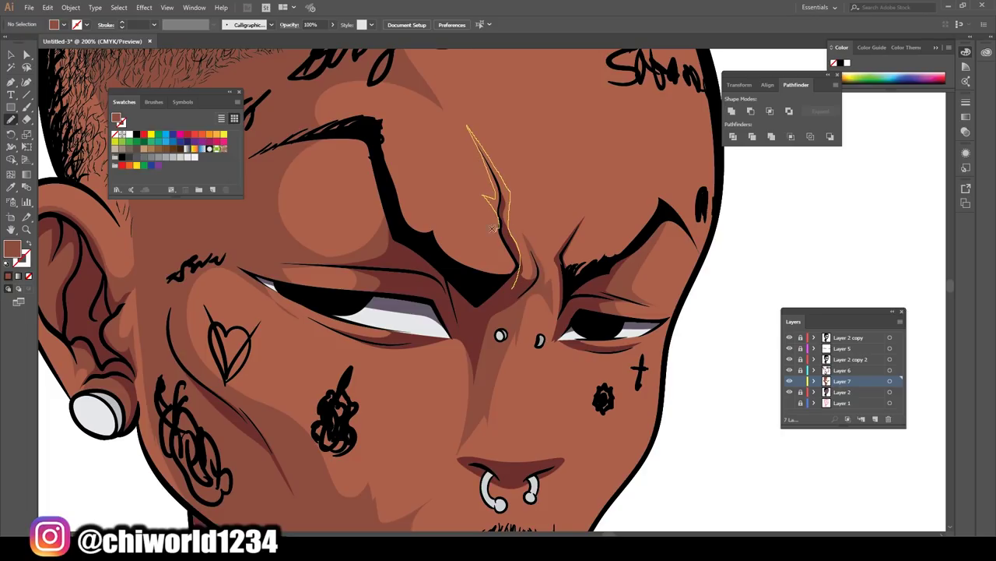
left_click_drag(492, 227, 495, 232)
scroll(582, 452, "down", 3)
scroll(471, 269, "up", 4)
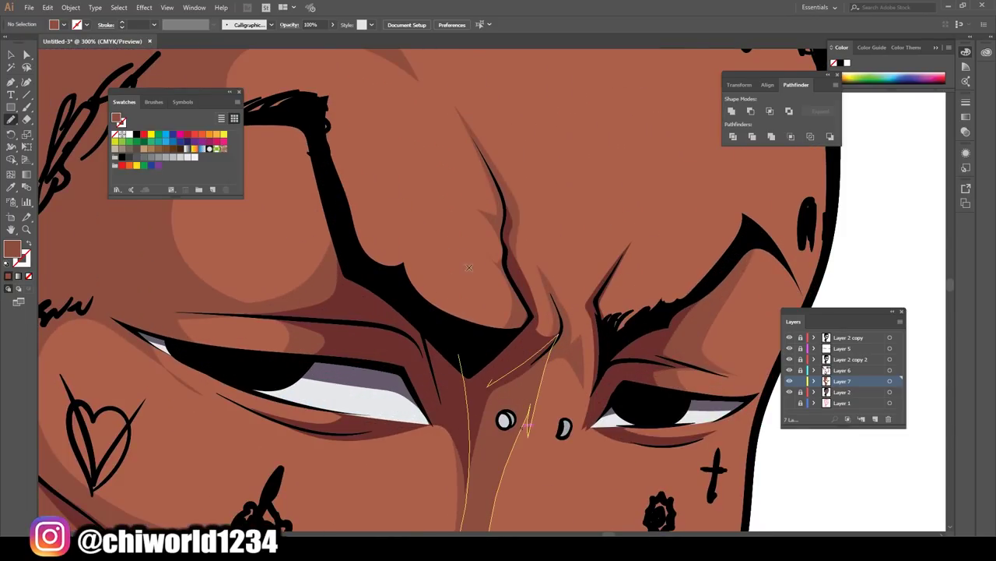
scroll(483, 246, "down", 3)
scroll(592, 339, "up", 2)
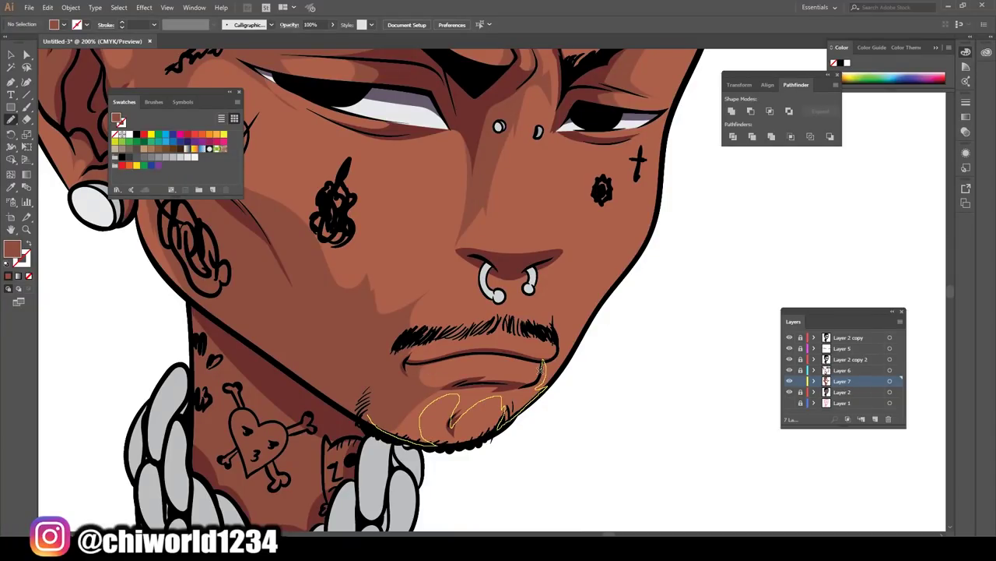
- Add shading around the chin, along the right jaw, and beside the right eye
left_click_drag(542, 362, 539, 373)
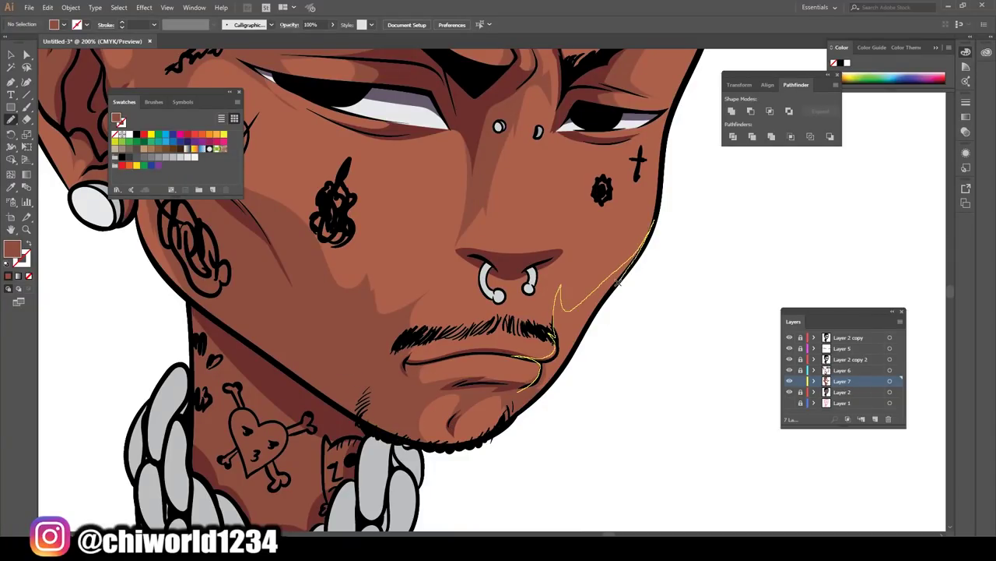
left_click_drag(617, 284, 559, 366)
scroll(507, 454, "down", 3)
scroll(660, 310, "up", 3)
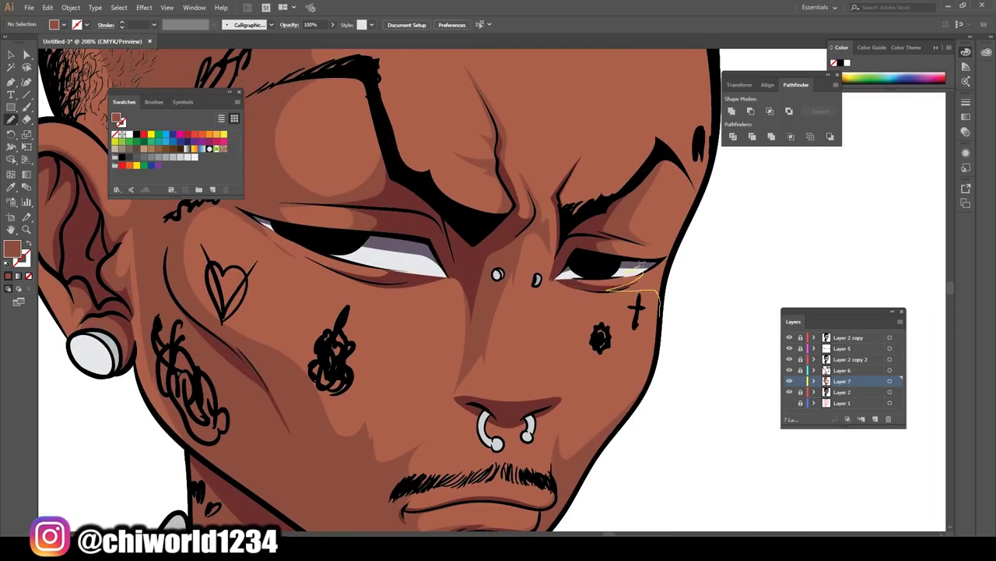
left_click_drag(676, 165, 657, 307)
scroll(661, 438, "down", 2)
scroll(600, 418, "down", 2)
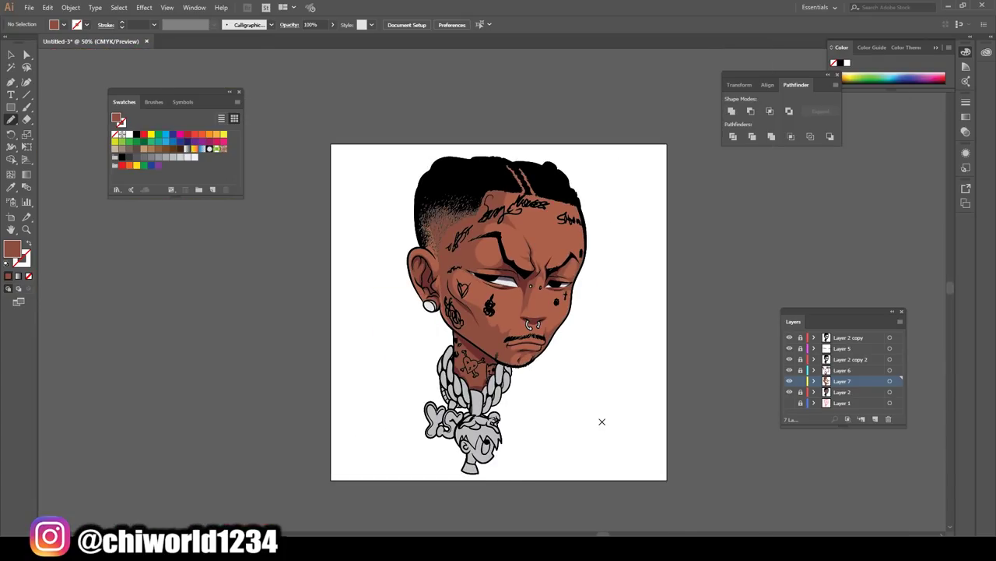
scroll(601, 418, "up", 3)
scroll(606, 420, "up", 3)
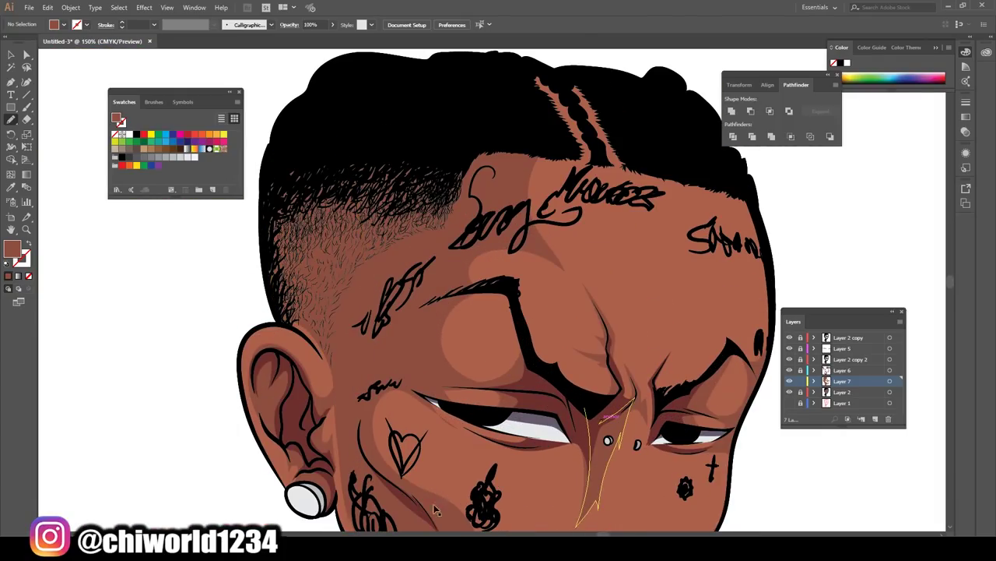
scroll(552, 433, "down", 3)
scroll(552, 434, "up", 2)
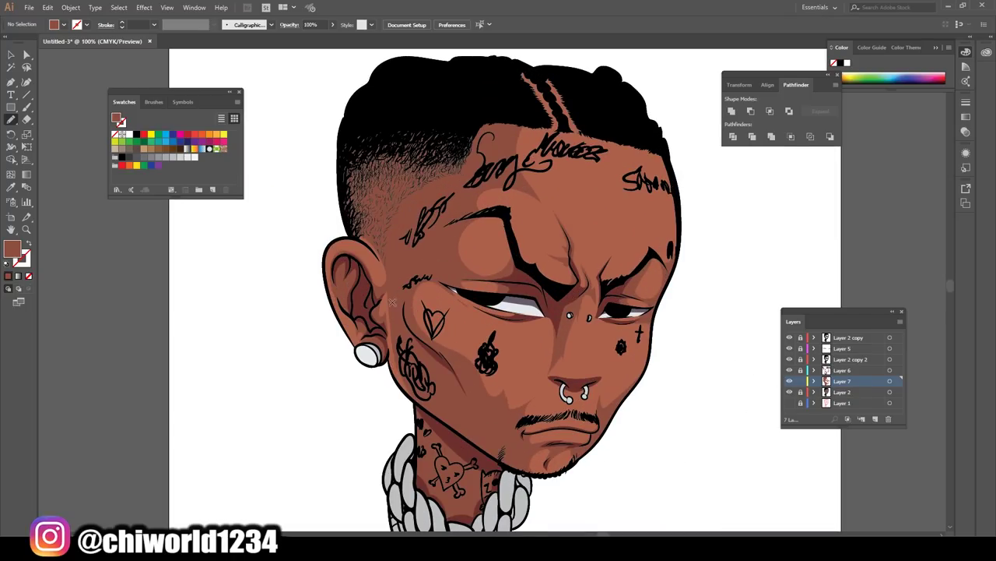
- Add a new layer and darken the fill to a deep maroon
left_click(873, 421)
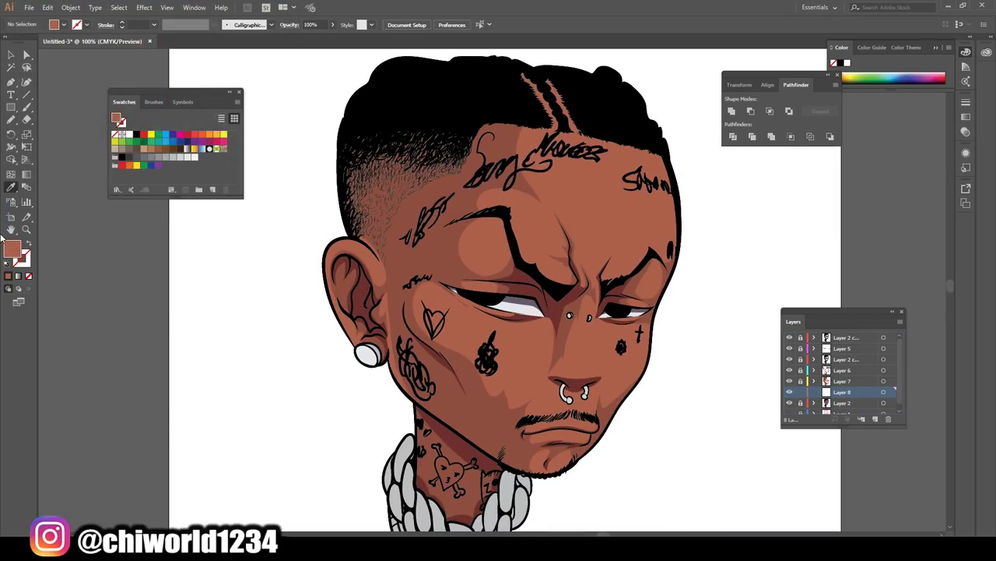
double_click(12, 248)
left_click_drag(85, 57, 84, 67)
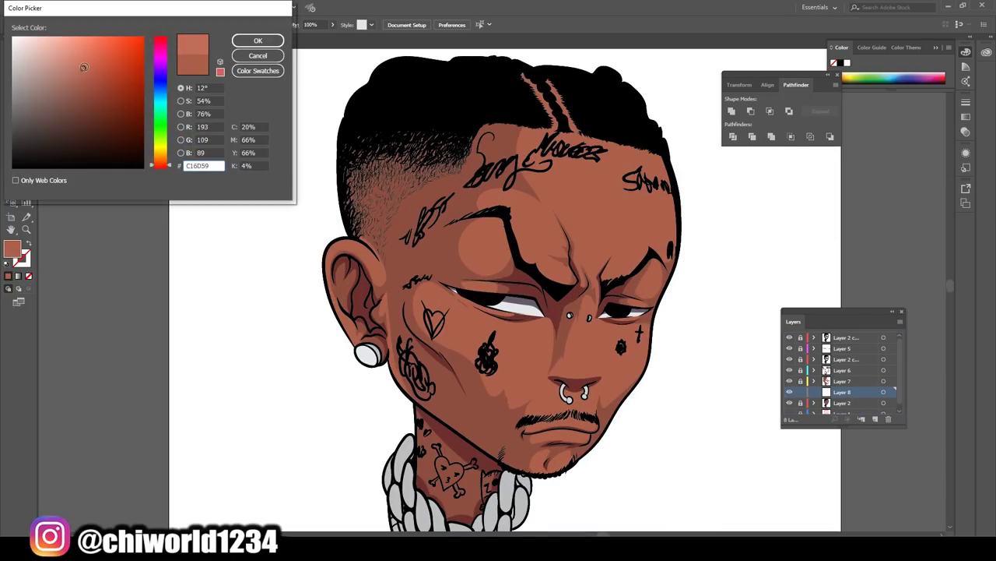
left_click(258, 41)
key("n")
- Dab small highlights on the nose, brow, both cheeks and forehead
left_click_drag(559, 371, 558, 370)
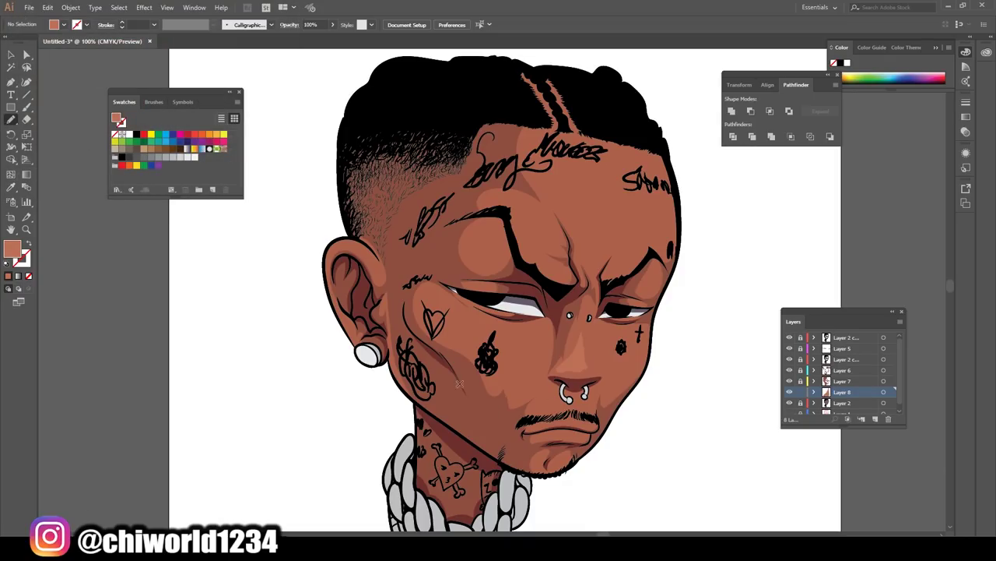
left_click_drag(547, 238, 547, 238)
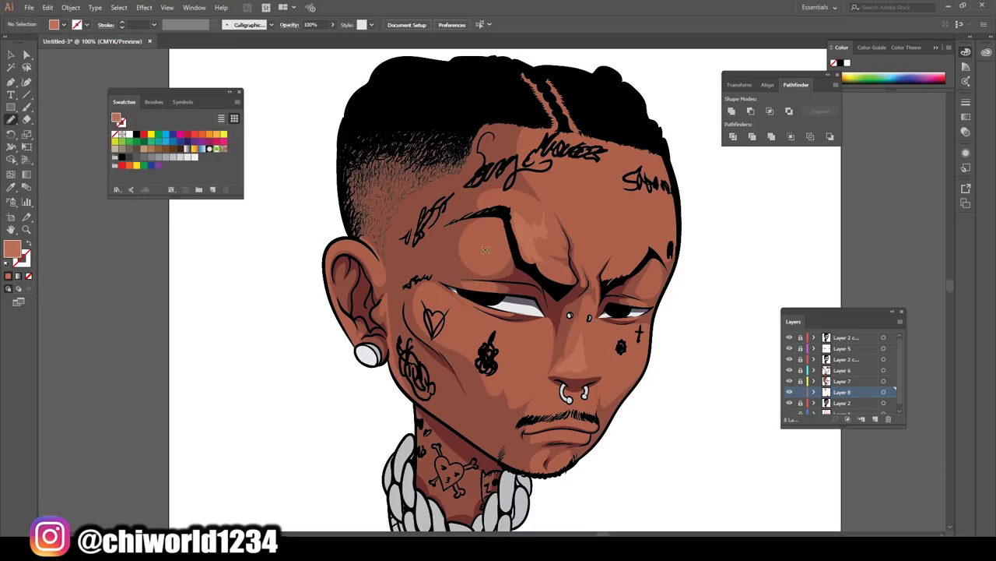
left_click_drag(486, 266, 485, 264)
left_click_drag(447, 306, 449, 307)
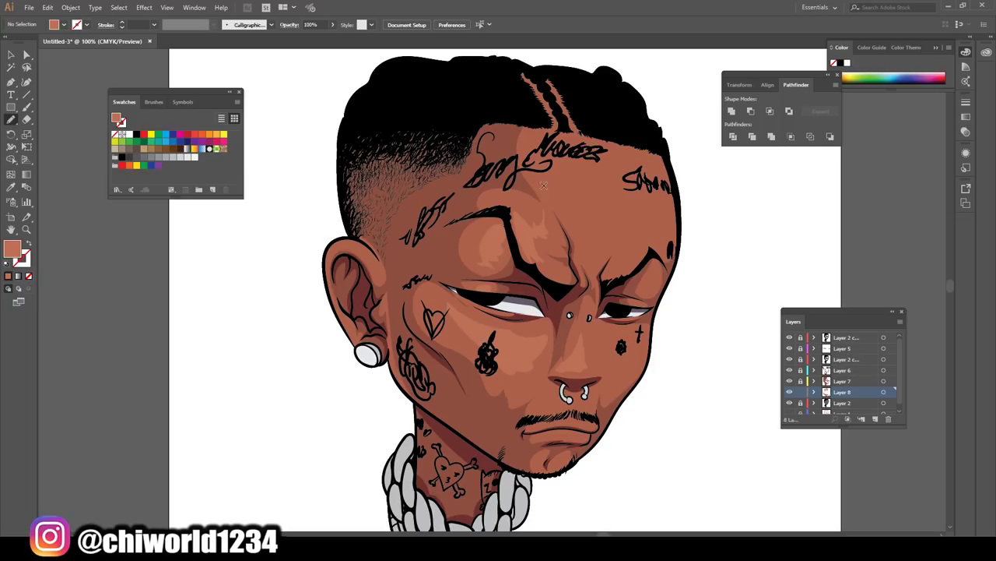
left_click_drag(602, 203, 601, 204)
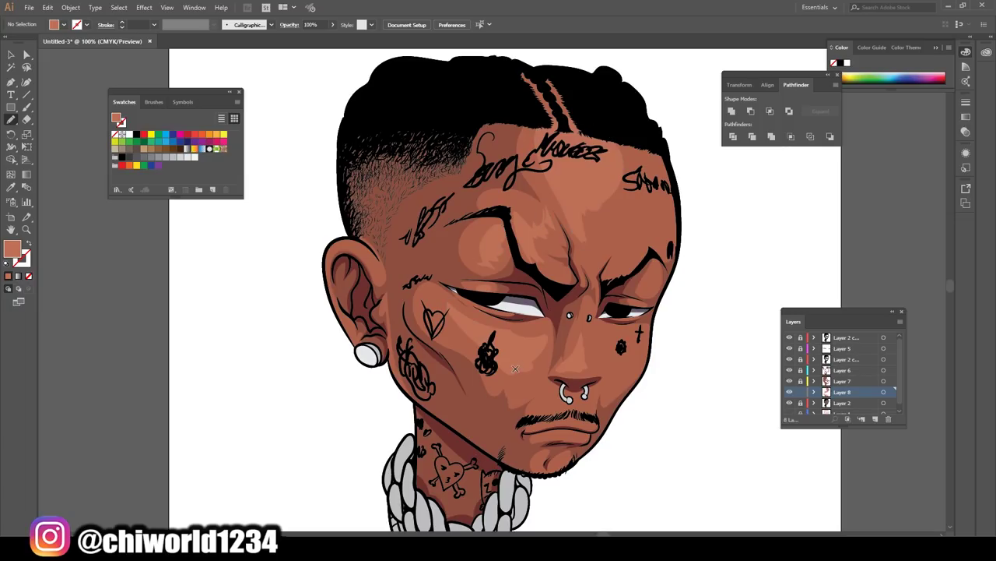
- Zoom out to the full artboard and move Layer 9 above Layer 8
key("ctrl+minus")
key("ctrl+plus")
key("ctrl+plus")
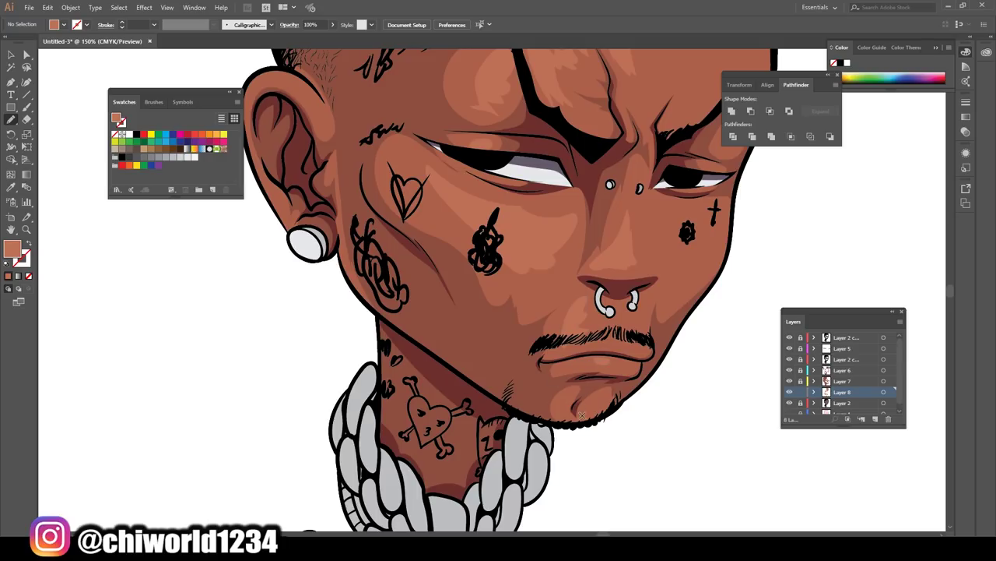
key("ctrl+minus")
key("ctrl+plus")
key("ctrl+plus")
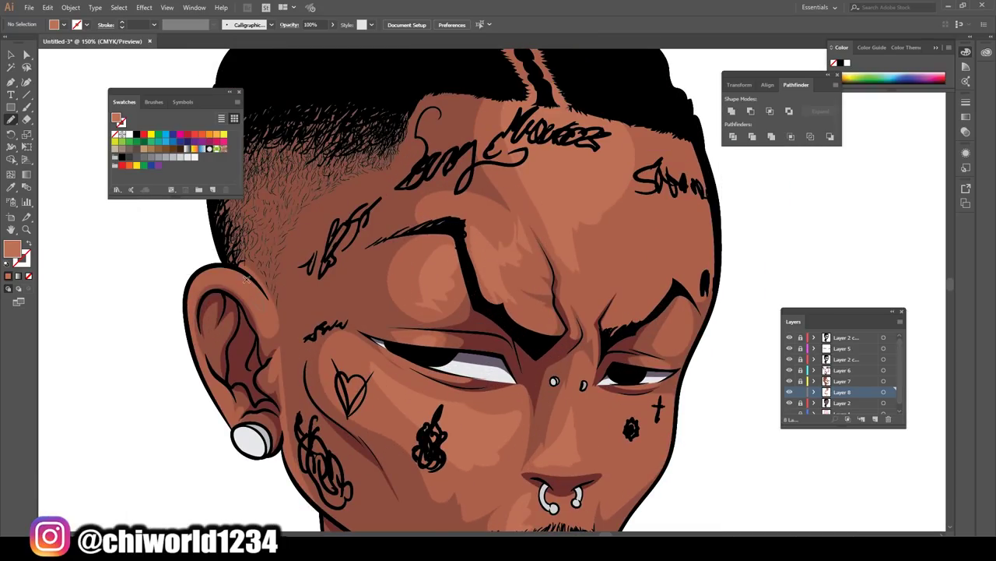
key("ctrl+minus")
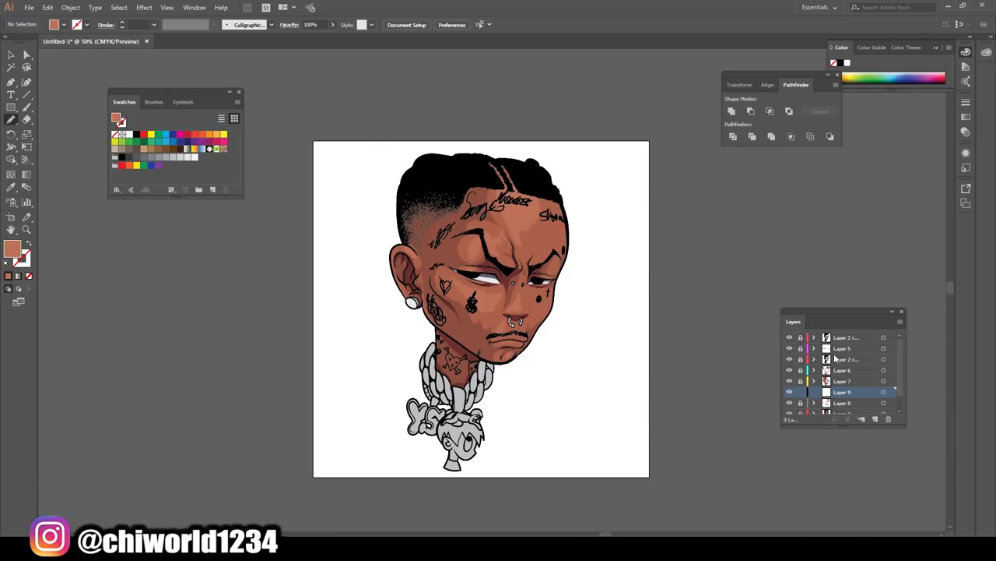
left_click_drag(849, 392, 852, 370)
- Set the fill to dark red and paint small tattoos down the middle of the forehead
double_click(12, 248)
left_click(260, 39)
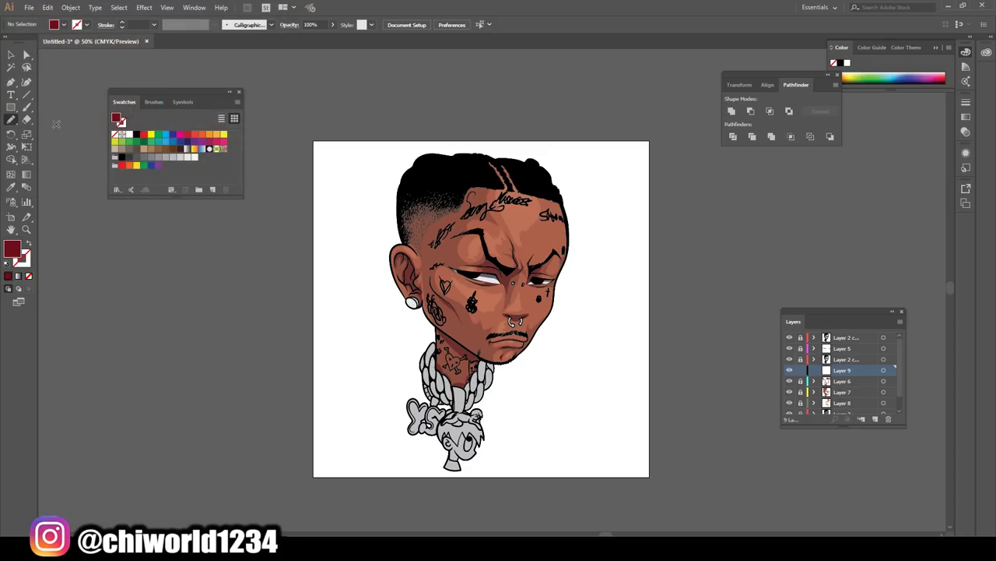
left_click(26, 106)
key("ctrl+plus")
key("ctrl+plus")
key("ctrl+plus")
mouse_move(631, 259)
left_mouse_down()
mouse_move(605, 250)
mouse_move(627, 206)
left_mouse_up()
key("ctrl+minus")
key("ctrl+minus")
key("ctrl+minus")
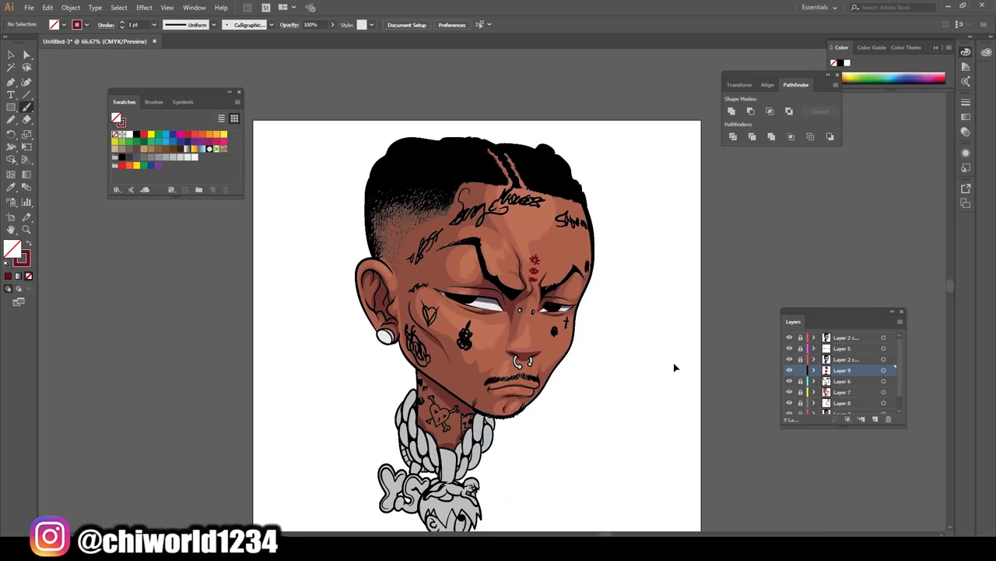
- Add Layer 10 at the top of the stack with light grey fill and no stroke
scroll(670, 389, "down", 1)
left_click(875, 418)
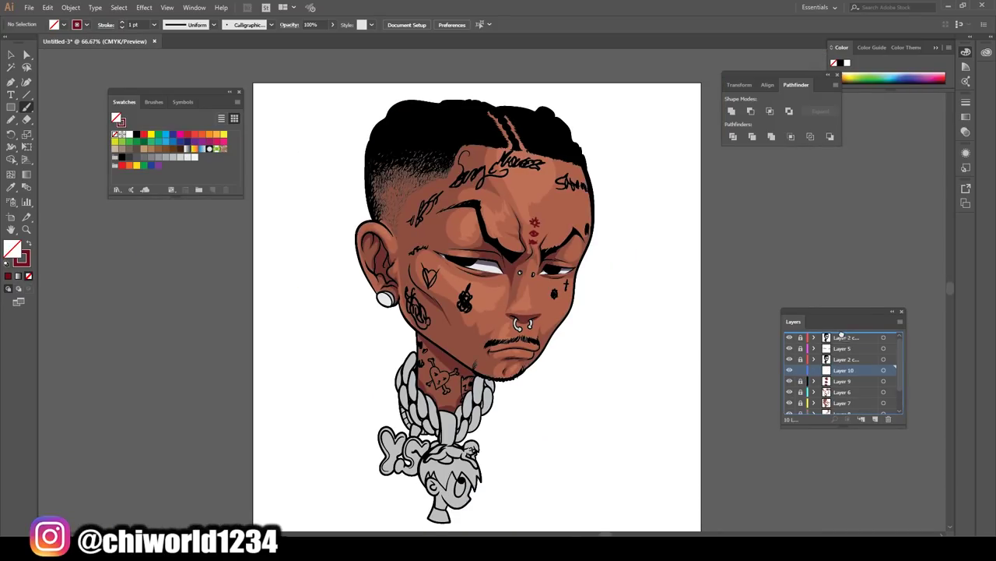
left_click_drag(832, 364, 841, 334)
key("ctrl+plus")
key("ctrl+plus")
key("ctrl+plus")
left_click(143, 157)
left_click(29, 276)
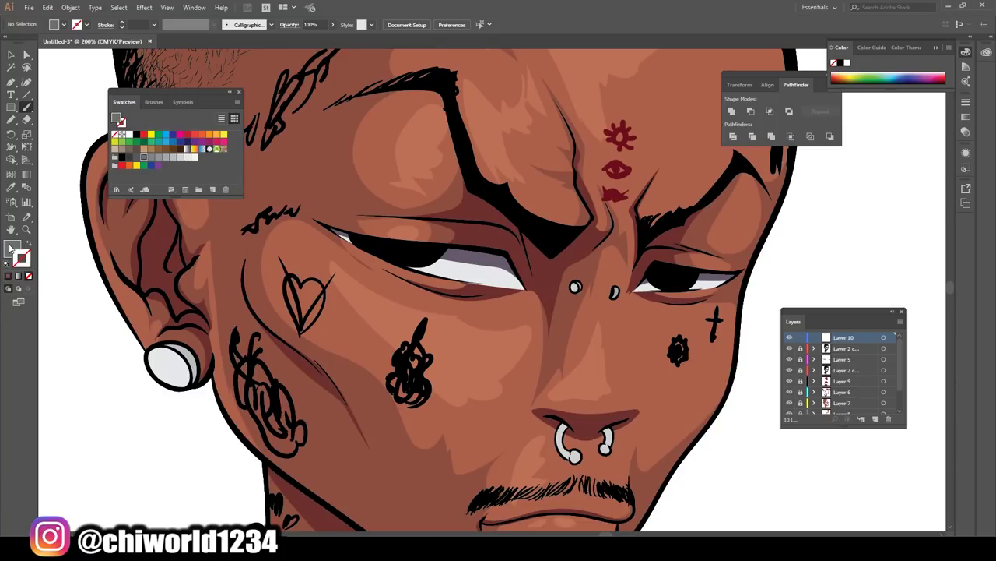
key("n")
- Draw grey irises in both eyes, then set the fill to white ffffff
left_click_drag(674, 285, 660, 282)
left_click_drag(408, 257, 392, 256)
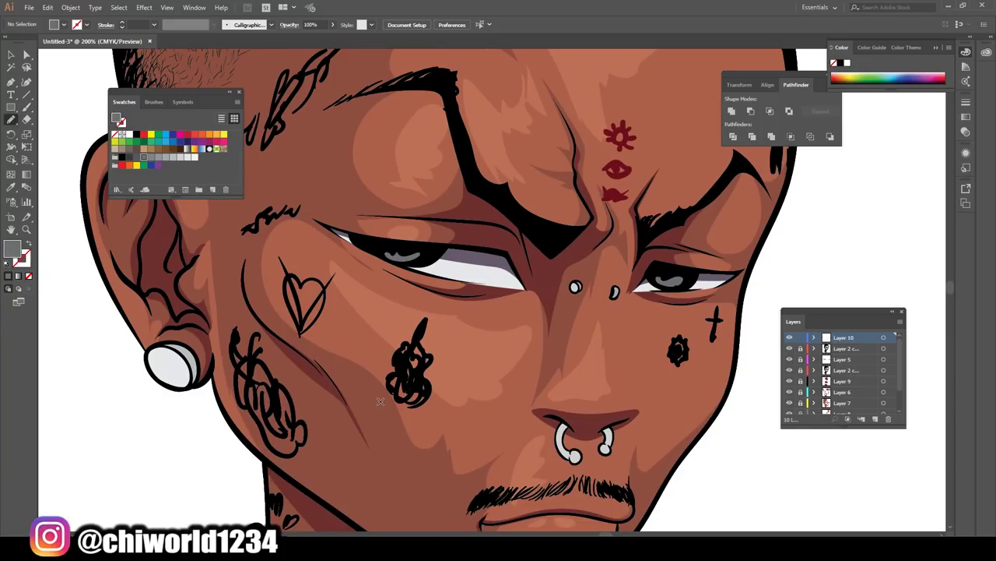
key("ctrl+minus")
key("ctrl+plus")
double_click(11, 248)
type("ffffff")
key("Return")
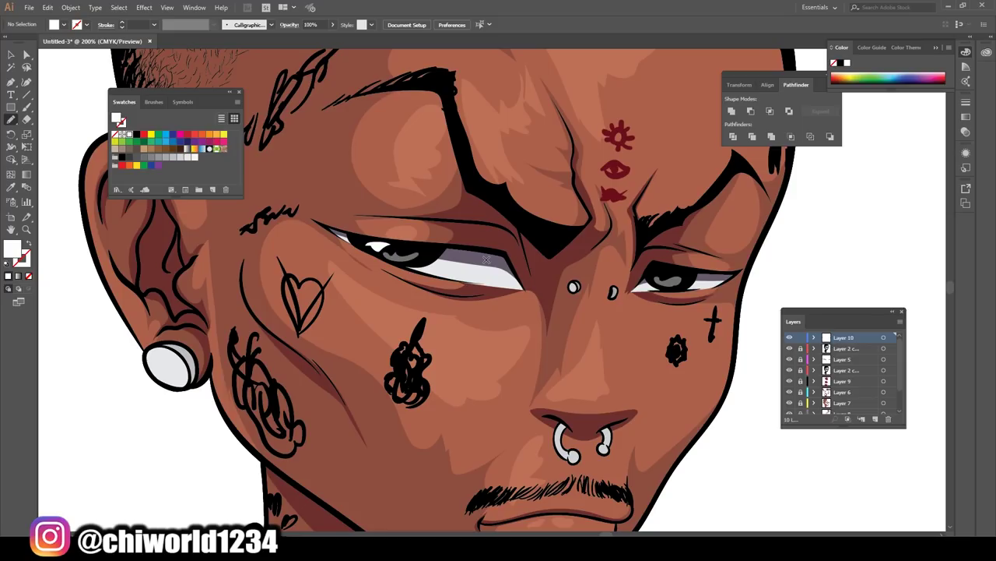
key("ctrl+minus")
key("ctrl+minus")
key("ctrl+minus")
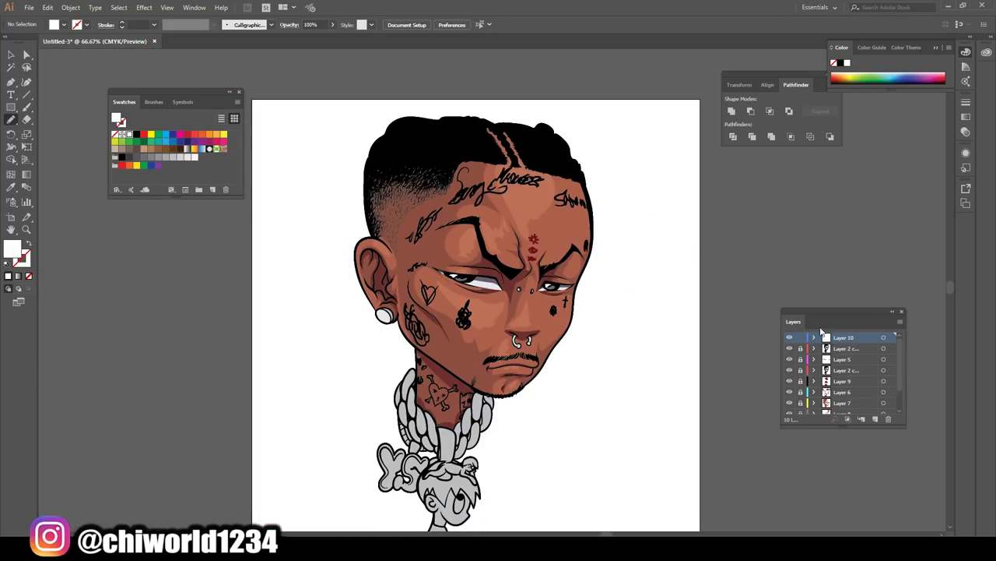
- Set the fill to a dark reddish brown in the Color Picker
double_click(12, 249)
left_click(53, 121)
left_click(160, 167)
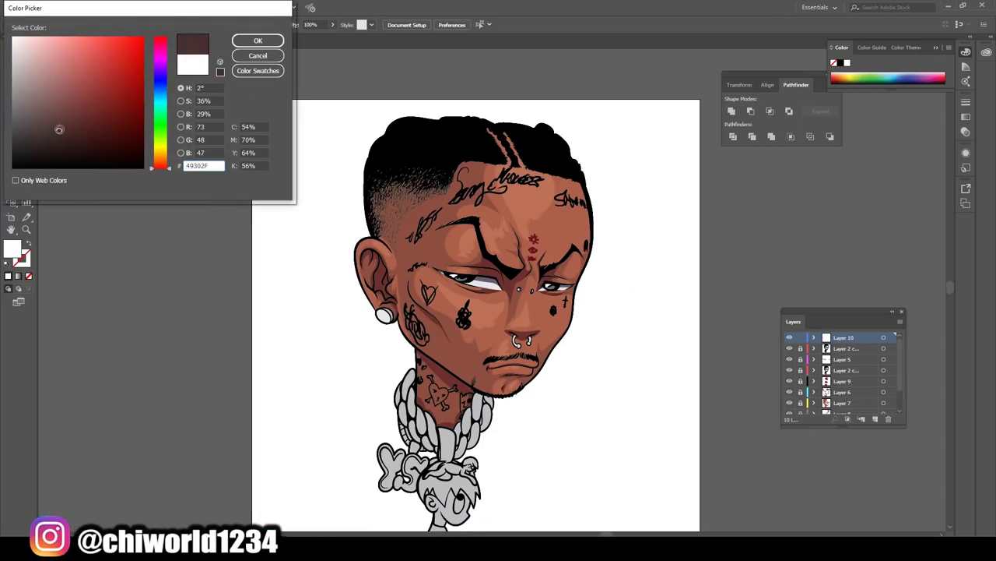
left_click(57, 126)
key("Return")
- Paint sheen streaks across the top and right side of the hair
key("ctrl+plus")
key("ctrl+plus")
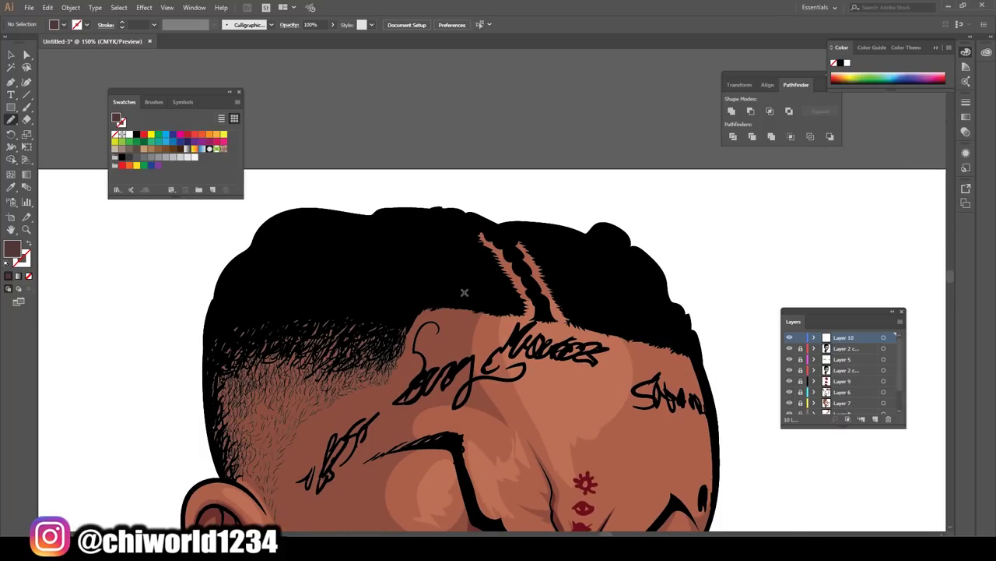
left_click_drag(474, 299, 317, 215)
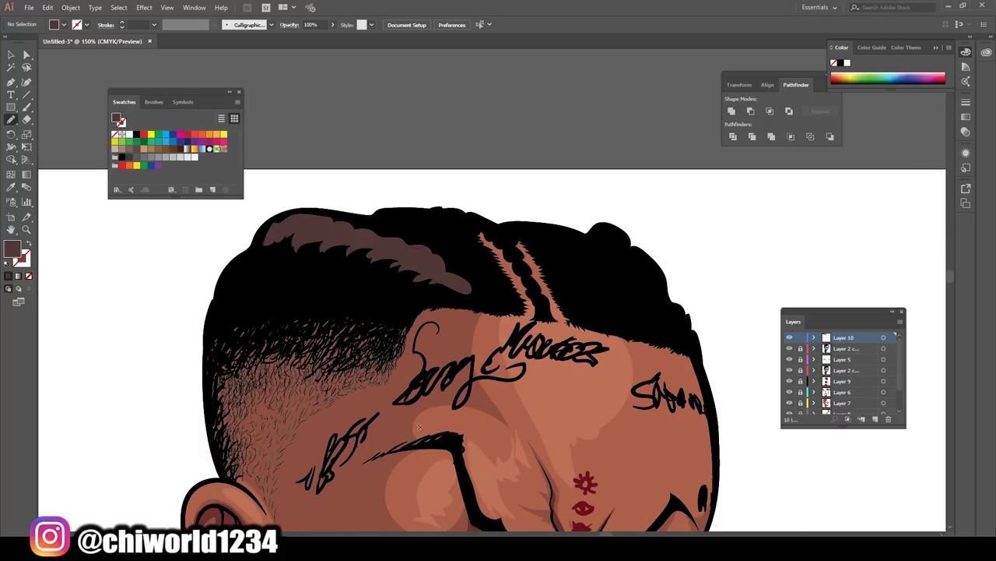
key("ctrl+minus")
key("ctrl+minus")
key("ctrl+plus")
key("ctrl+plus")
key("ctrl+plus")
left_click_drag(605, 241, 562, 225)
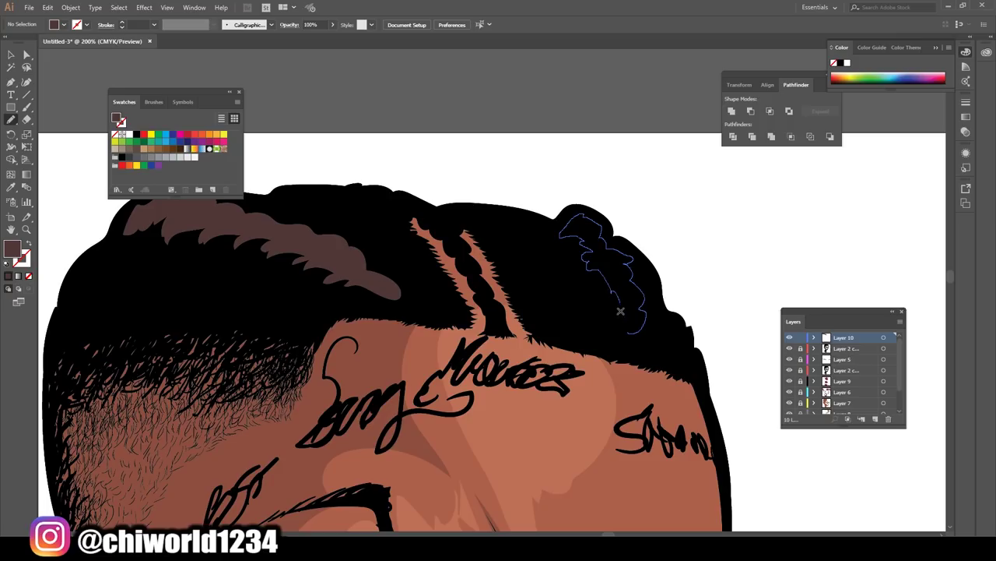
key("ctrl+minus")
key("ctrl+minus")
key("ctrl+minus")
- Select the hair sheen strokes and recolour their fill dark navy
key("ctrl+plus")
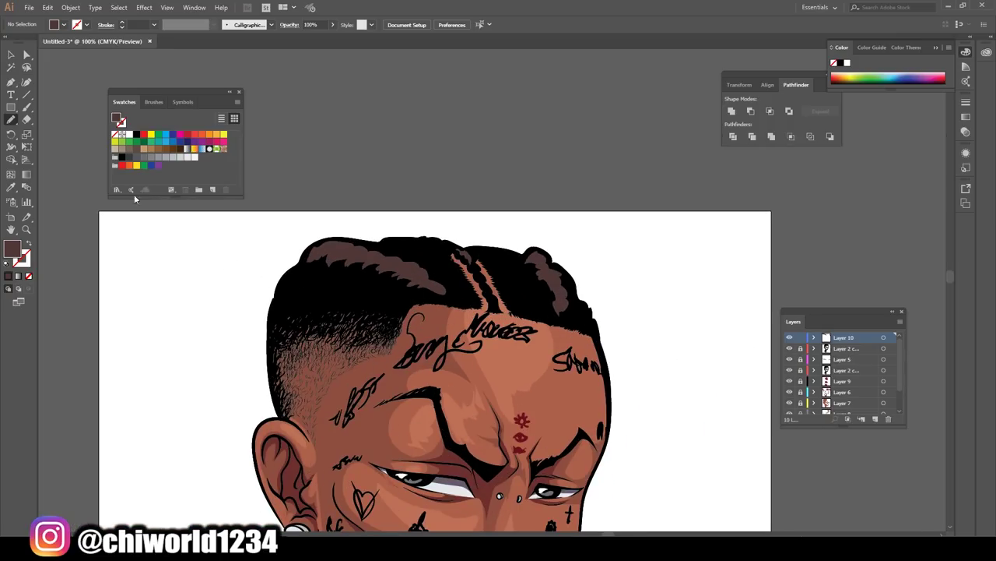
left_click(11, 54)
double_click(13, 250)
left_click(47, 138)
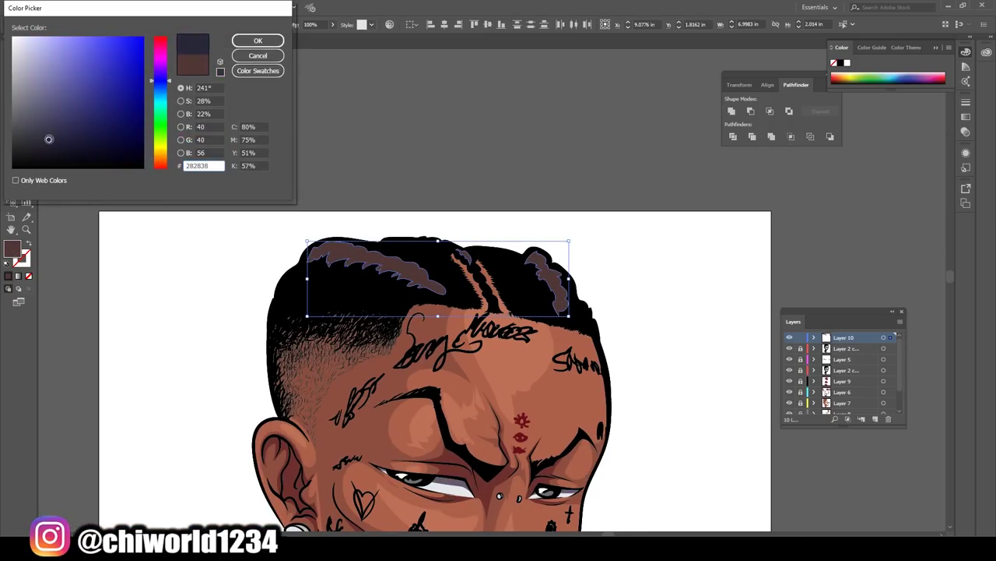
left_click(325, 39)
left_click(713, 367)
key("ctrl+minus")
key("ctrl+minus")
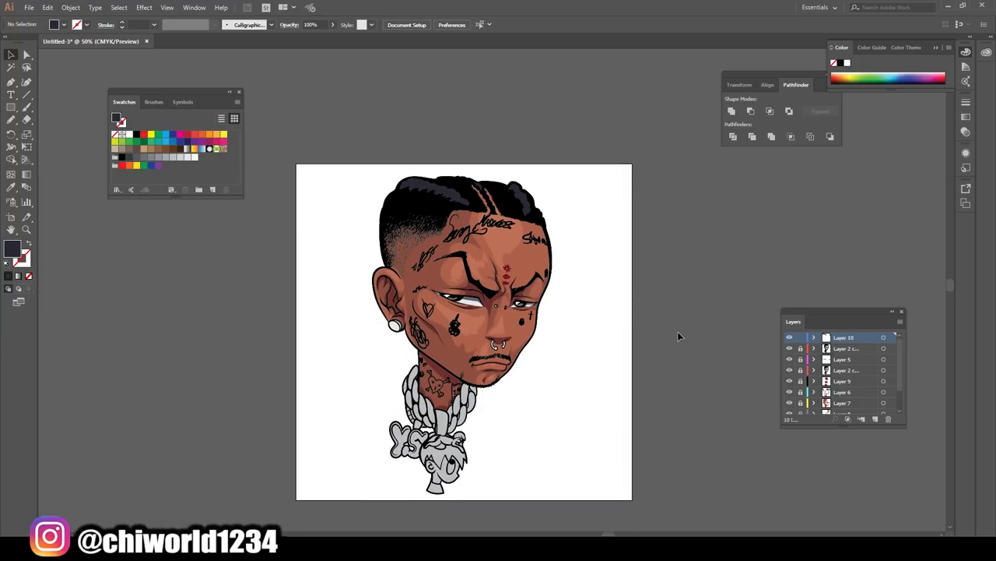
- Add Layer 11 and set the fill to blue-grey #4F536B, starting from the chain's sampled grey
left_click(868, 418)
scroll(636, 362, "down", 2)
key("ctrl+plus")
key("ctrl+plus")
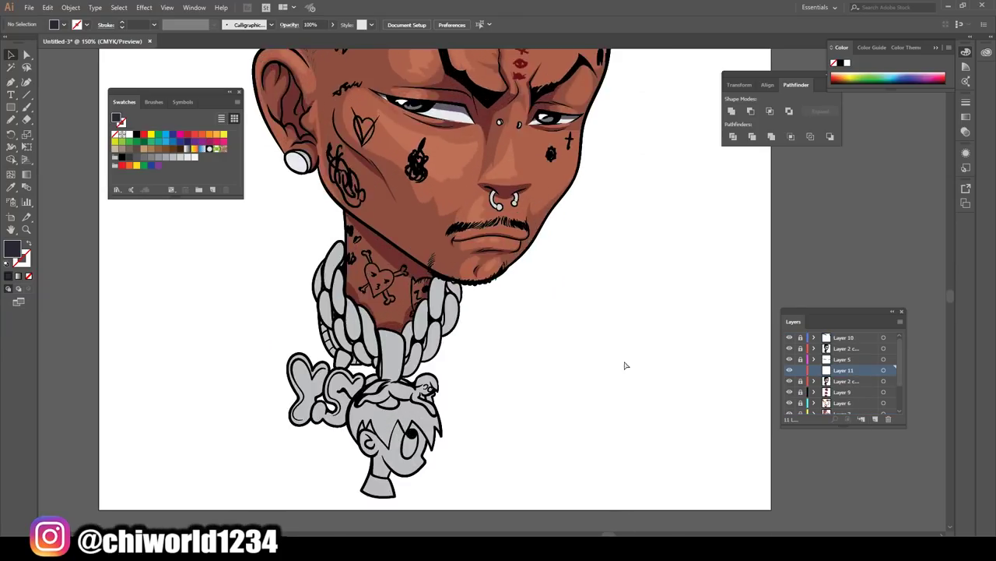
key("ctrl+plus")
left_click(11, 189)
left_click(464, 372)
double_click(13, 250)
left_click(46, 113)
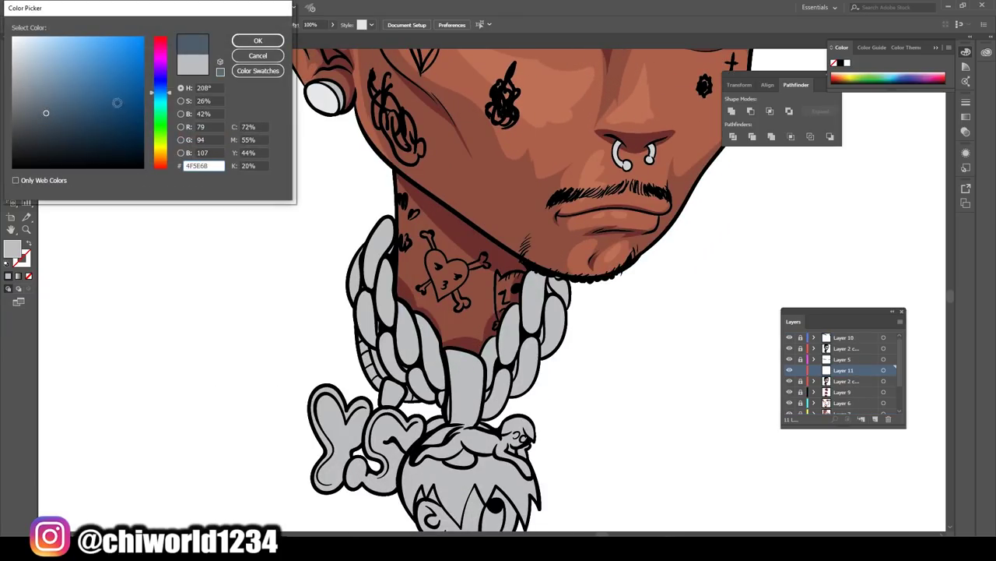
left_click(155, 84)
key("Return")
- Paint blue-grey Blob Brush shadows along the upper chain links
scroll(612, 262, "up", 2)
scroll(612, 262, "up", 4)
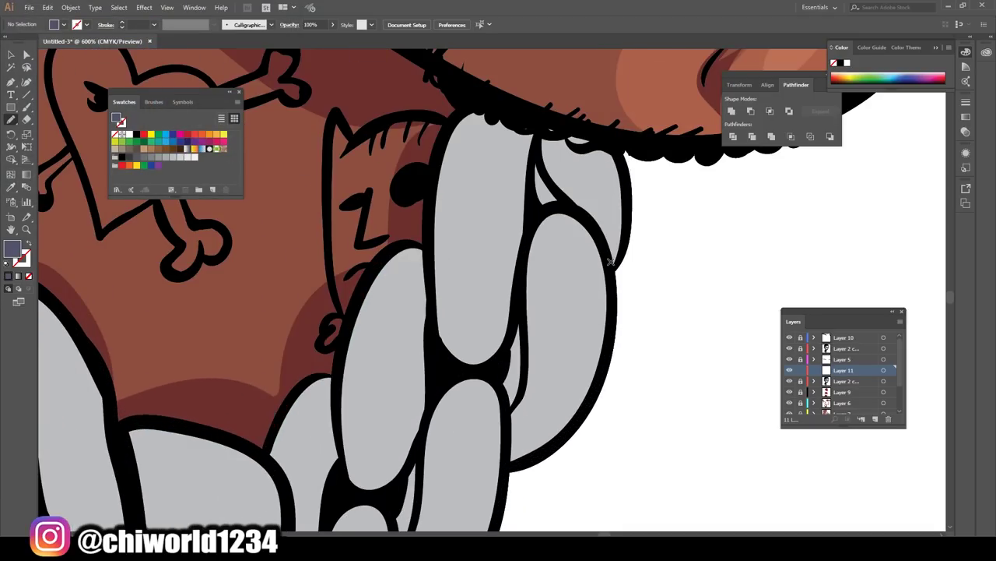
left_click_drag(507, 202, 437, 195)
left_click_drag(536, 215, 620, 133)
scroll(592, 194, "down", 2)
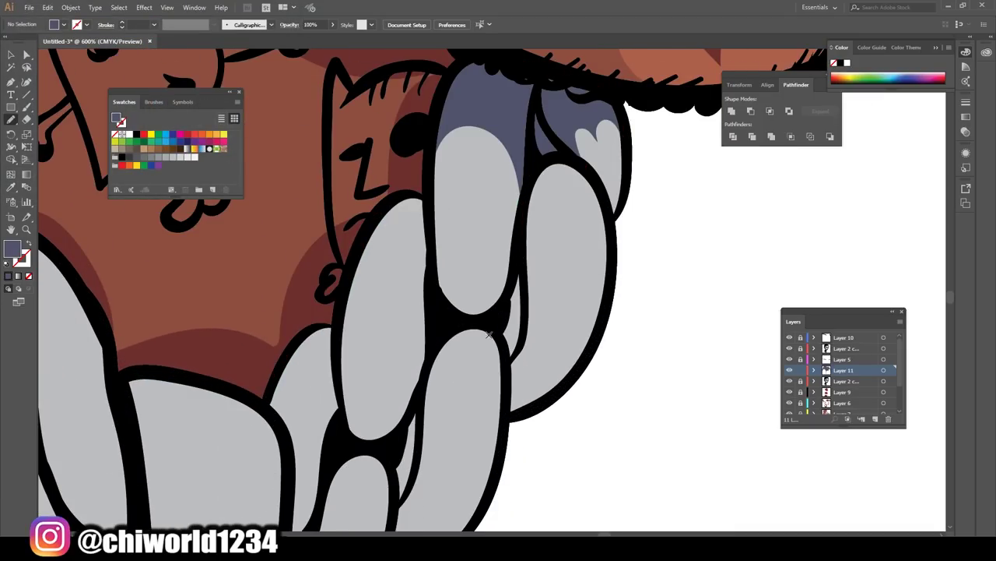
left_click_drag(520, 209, 522, 292)
left_click_drag(476, 234, 459, 420)
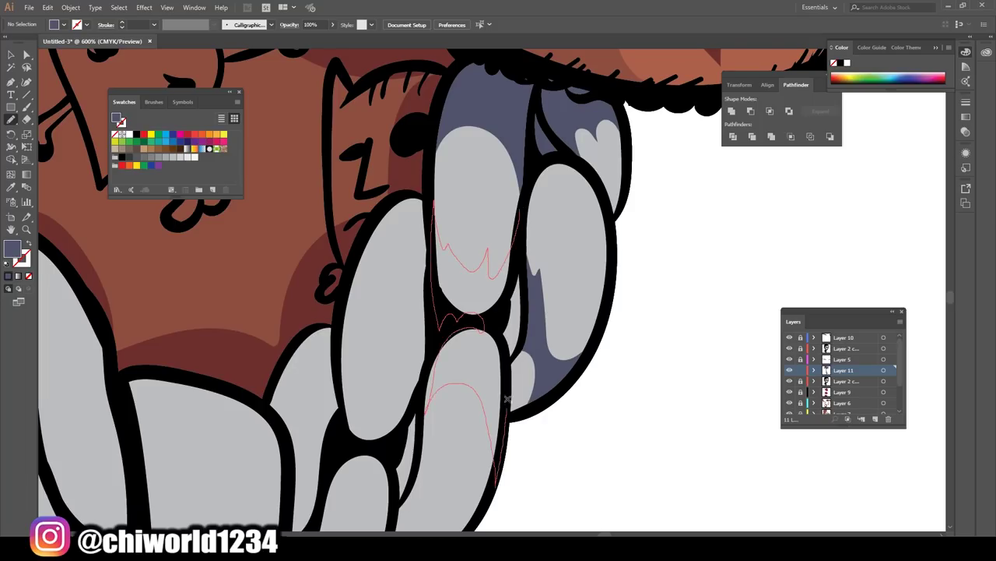
scroll(432, 307, "down", 2)
left_click_drag(428, 320, 335, 270)
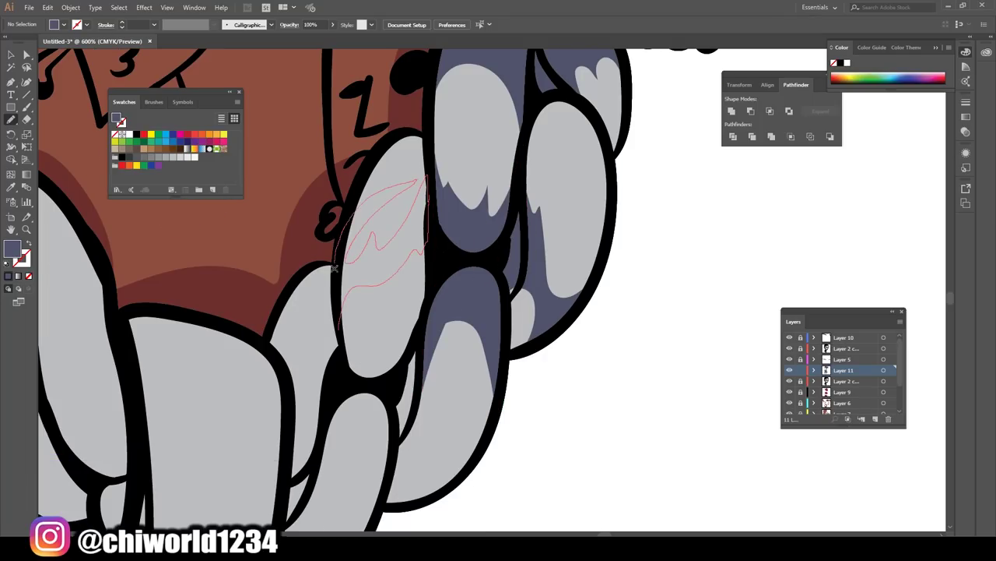
scroll(473, 395, "down", 2)
left_click_drag(444, 414, 401, 288)
scroll(405, 390, "down", 3)
left_click_drag(366, 380, 269, 443)
- Shade the lower chain links with blue-grey Blob Brush strokes
left_click_drag(413, 220, 411, 226)
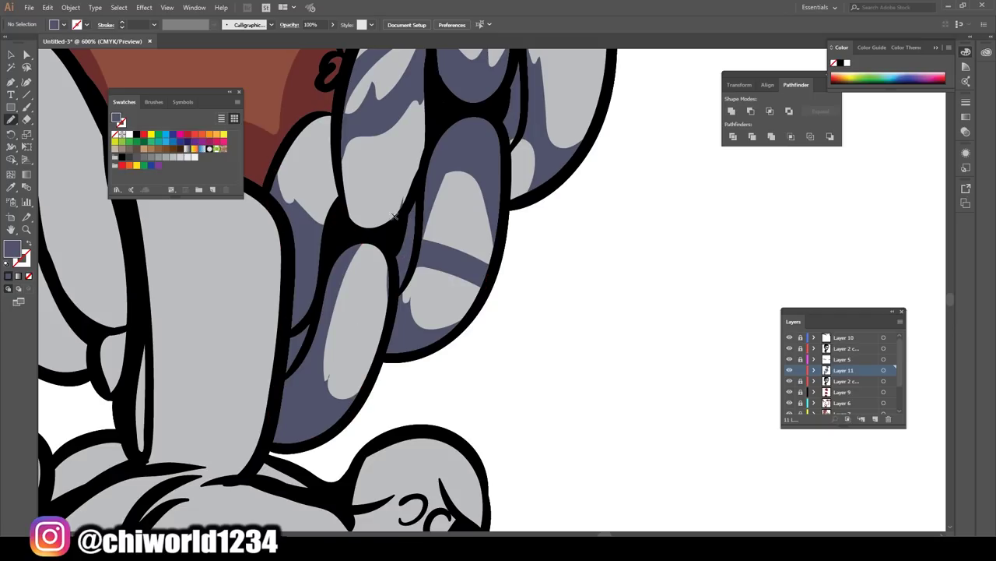
scroll(441, 420, "down", 7)
scroll(440, 420, "up", 7)
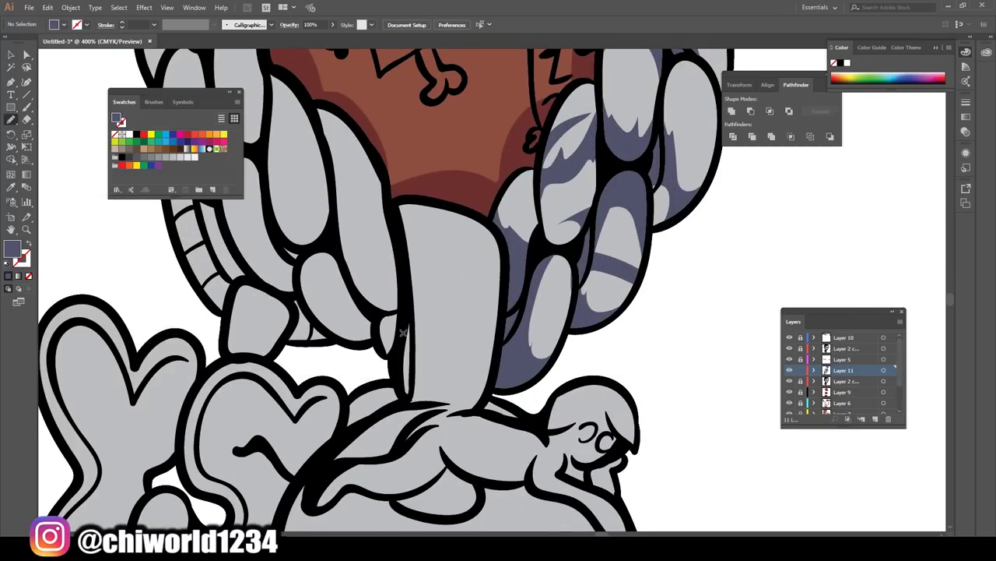
left_click_drag(404, 334, 400, 224)
scroll(400, 319, "down", 1)
left_click_drag(401, 319, 490, 345)
scroll(491, 344, "down", 2)
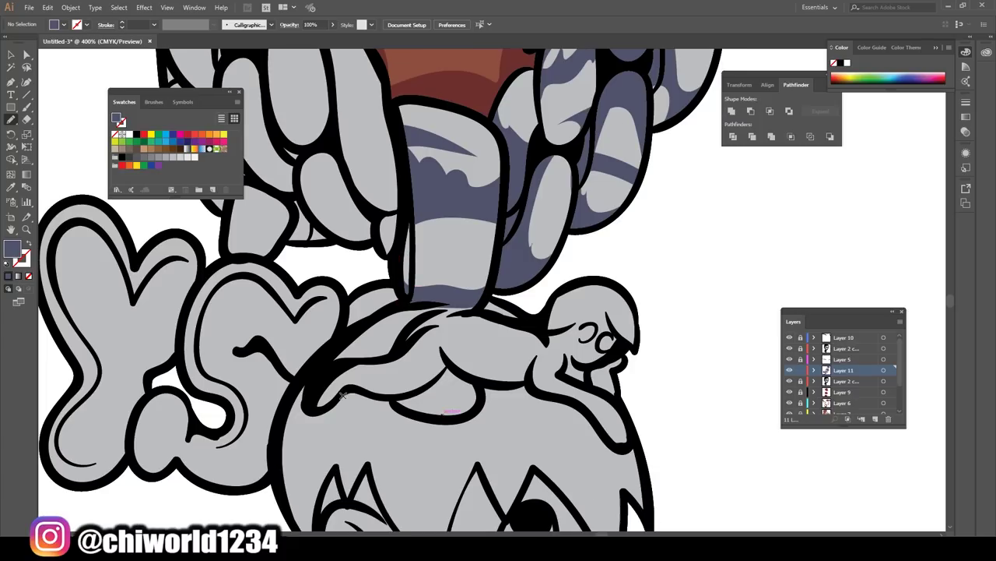
scroll(319, 355, "down", 1)
left_click_drag(318, 355, 397, 347)
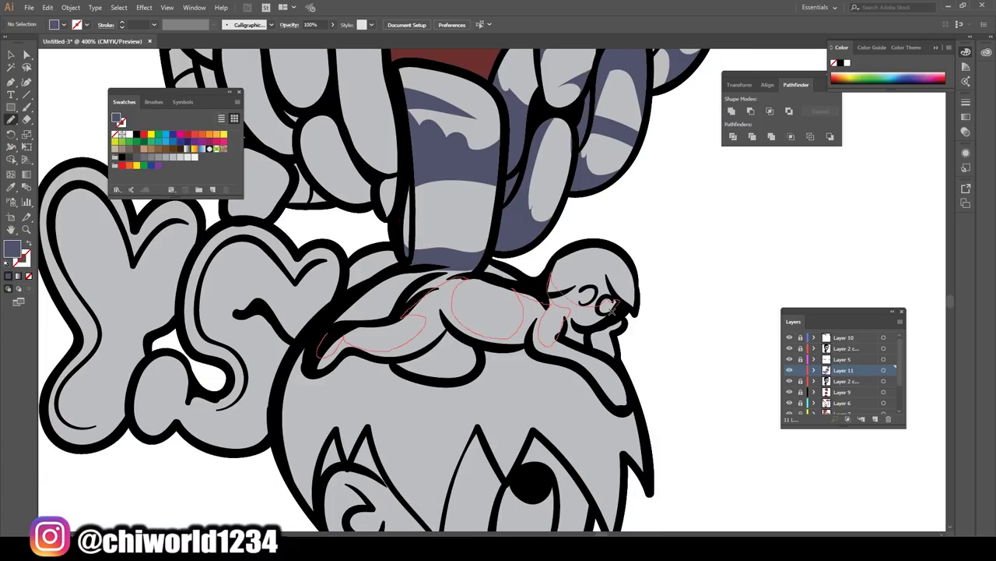
- Shade the pendant figure's lower body, belly and cheek in blue-grey
left_click_drag(524, 364, 295, 380)
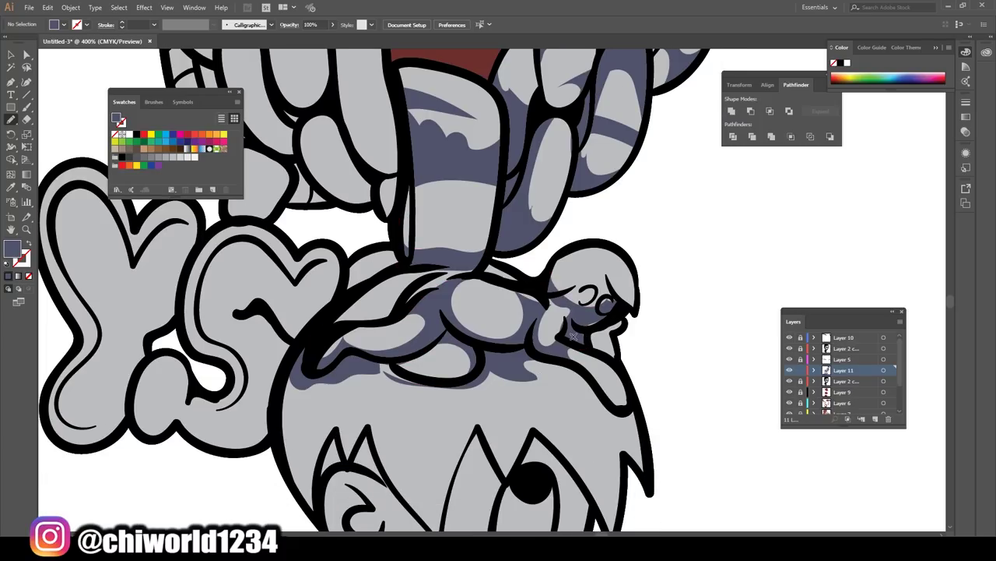
mouse_move(568, 323)
left_mouse_down()
mouse_move(538, 295)
mouse_move(335, 307)
left_mouse_up()
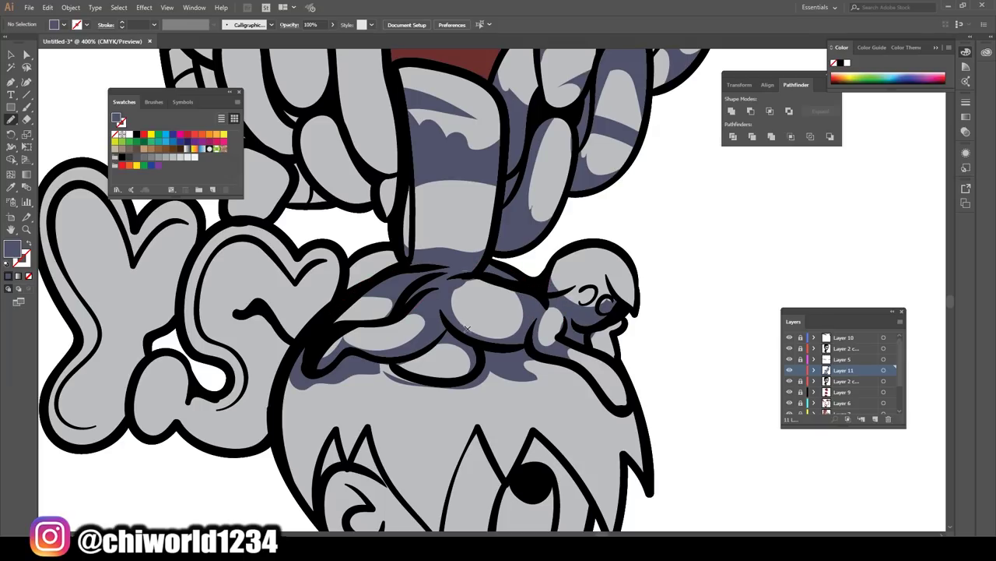
scroll(420, 344, "down", 5)
scroll(436, 343, "up", 4)
scroll(467, 350, "down", 3)
left_click_drag(497, 403, 476, 344)
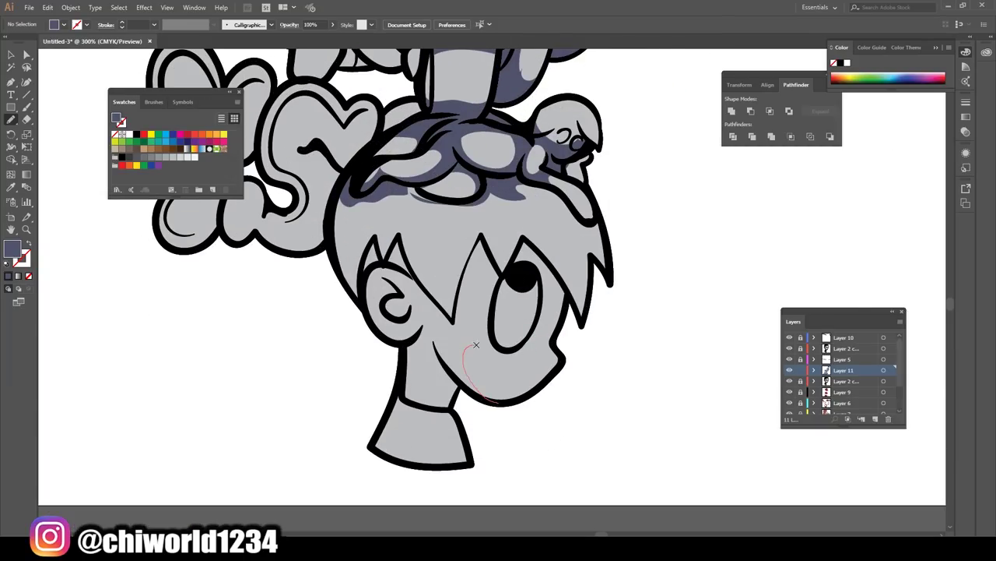
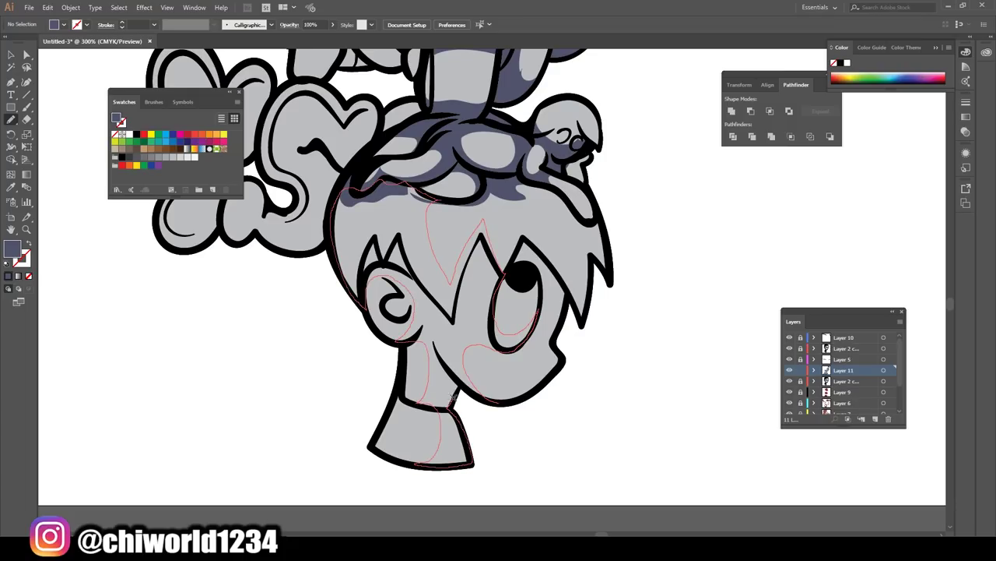
- Paint blue-grey shadow strokes over the pendant head and pendant face
left_click_drag(454, 396, 511, 396)
scroll(416, 433, "down", 5)
scroll(537, 418, "up", 6)
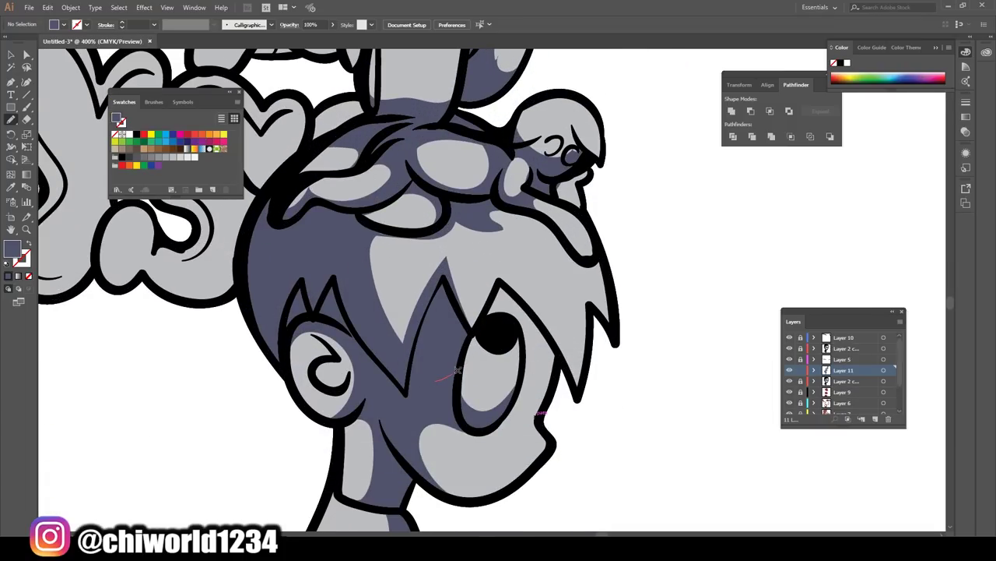
mouse_move(555, 234)
left_mouse_down()
mouse_move(422, 322)
mouse_move(554, 260)
left_mouse_up()
scroll(565, 501, "down", 5)
scroll(515, 448, "up", 5)
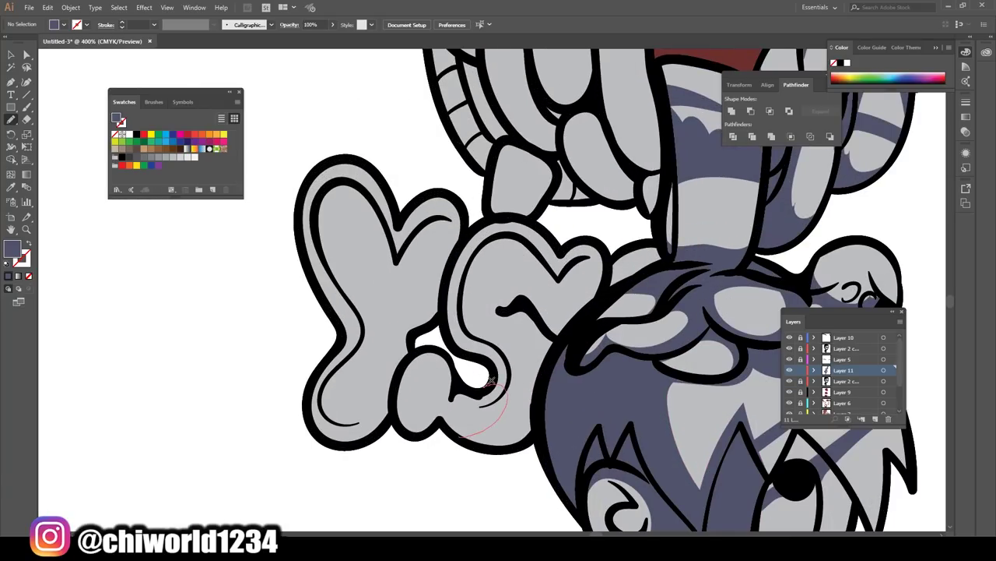
- Shade across the pendant letters, including the Y and the heart-shaped letter
left_click_drag(492, 380, 580, 242)
left_click_drag(653, 293, 399, 422)
left_click_drag(467, 342, 450, 354)
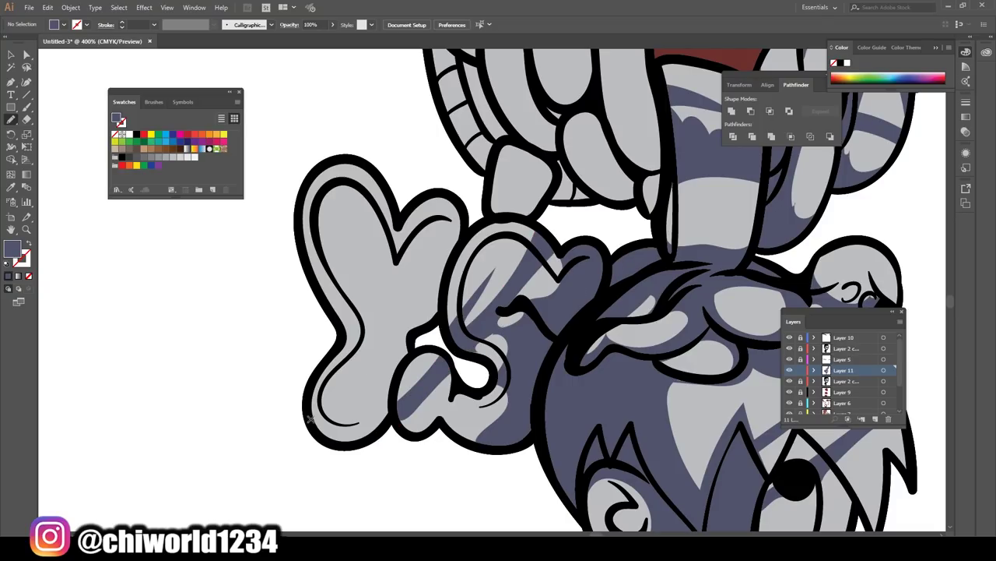
left_click_drag(447, 263, 444, 266)
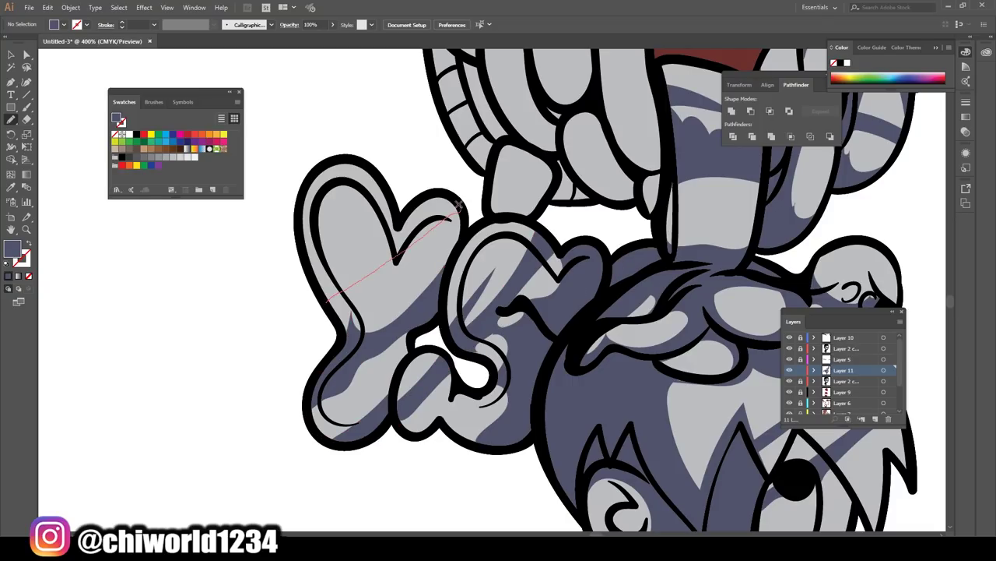
key("ctrl+minus")
key("ctrl+minus")
key("ctrl+minus")
mouse_move(460, 207)
left_mouse_down()
mouse_move(330, 299)
mouse_move(342, 291)
left_mouse_up()
key("ctrl+plus")
key("ctrl+plus")
key("ctrl+plus")
key("ctrl+plus")
key("ctrl+plus")
key("ctrl+minus")
key("ctrl+minus")
key("ctrl+plus")
key("ctrl+plus")
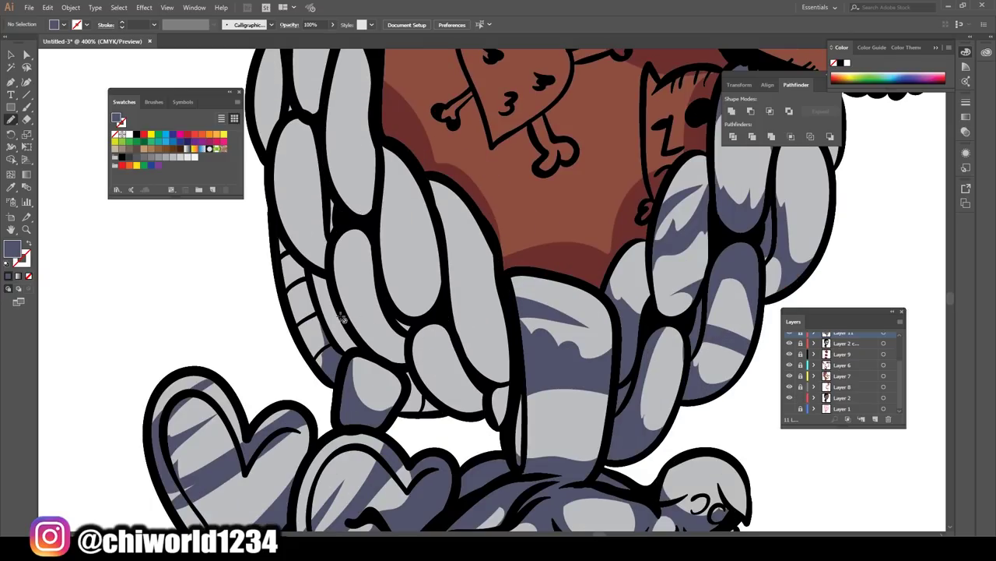
- Undo the latest shading strokes, then restore them
key("v")
key("ctrl+z")
key("ctrl+z")
key("ctrl+z")
key("ctrl+z")
key("ctrl+z")
key("ctrl+z")
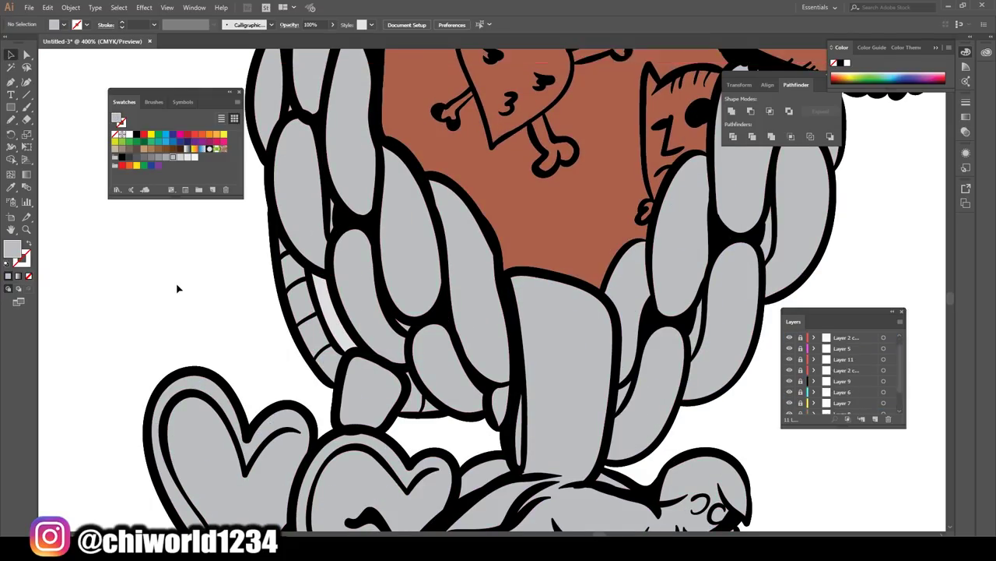
key("ctrl+shift+z")
key("ctrl+shift+z")
key("ctrl+shift+z")
key("ctrl+z")
key("ctrl+shift+z")
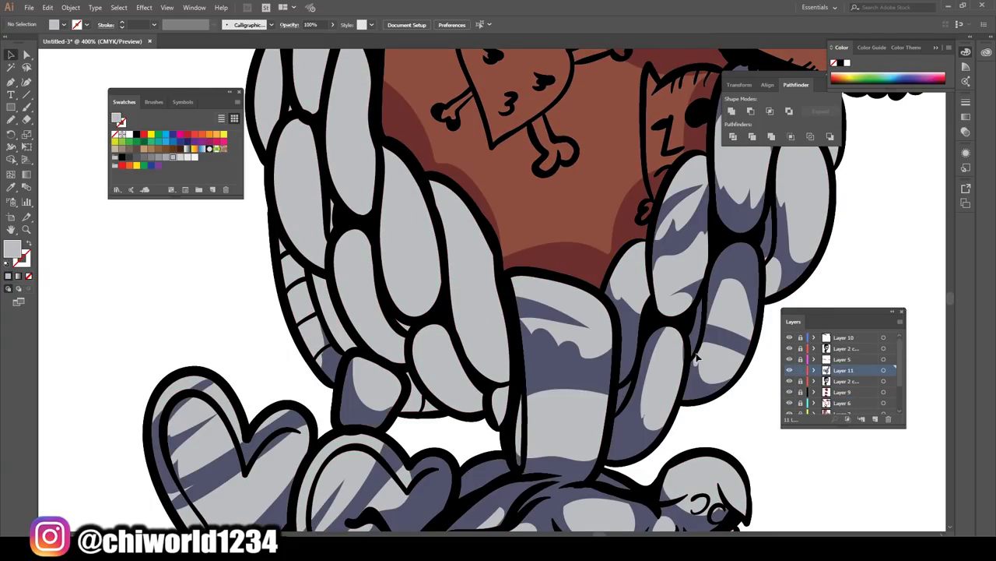
scroll(695, 356, "up", 2)
- Eyedrop the blue-grey shadow colour and shade the chain links below the neck
key("shift+b")
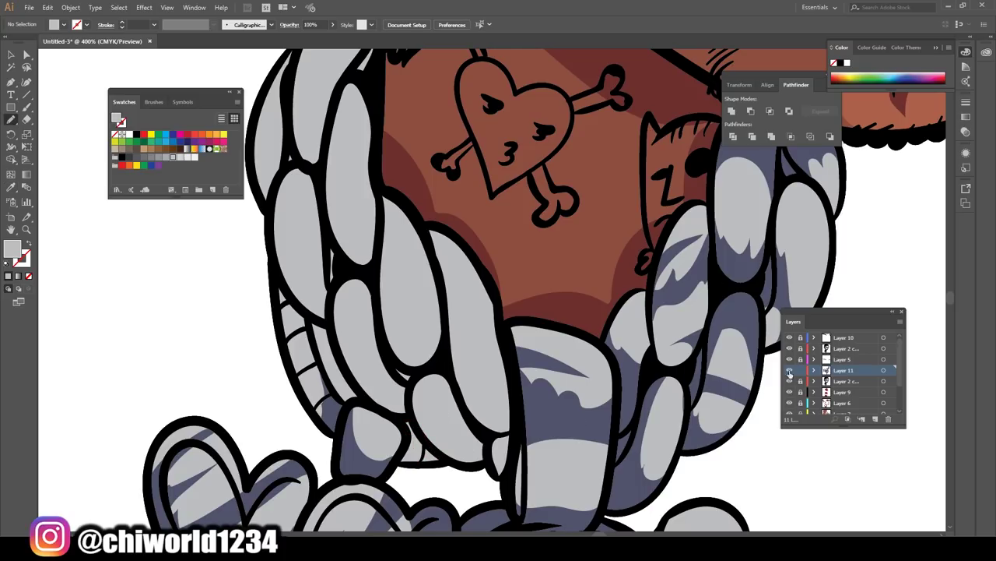
key("i")
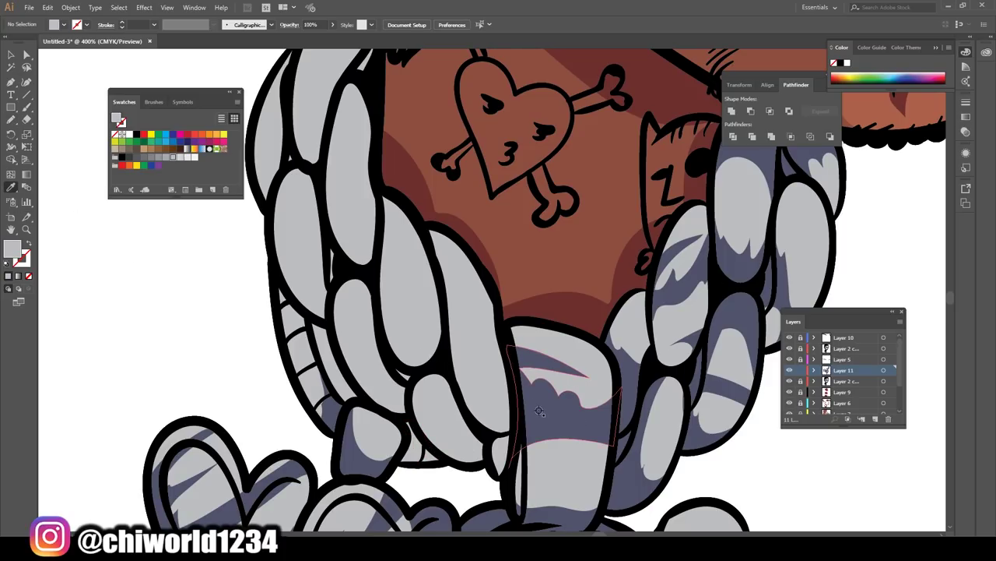
left_click(415, 447)
key("shift+b")
left_click_drag(420, 462, 467, 397)
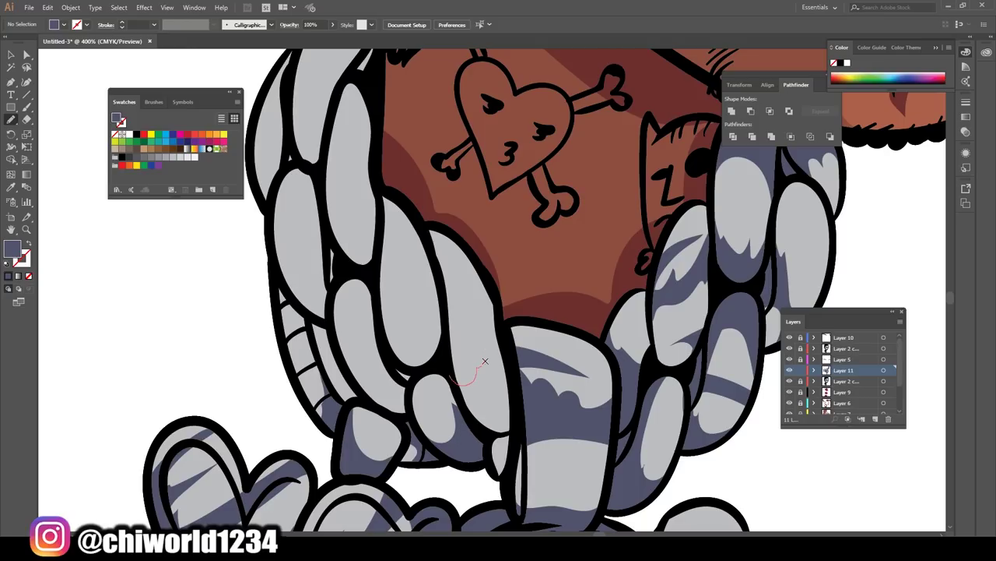
left_click_drag(483, 436, 498, 311)
left_click_drag(447, 353, 378, 330)
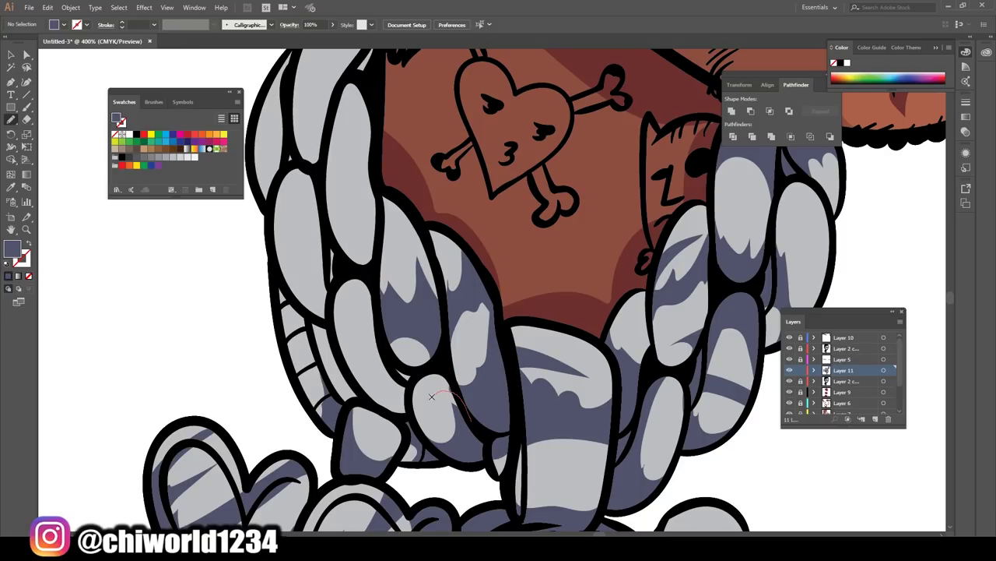
left_click_drag(373, 390, 378, 265)
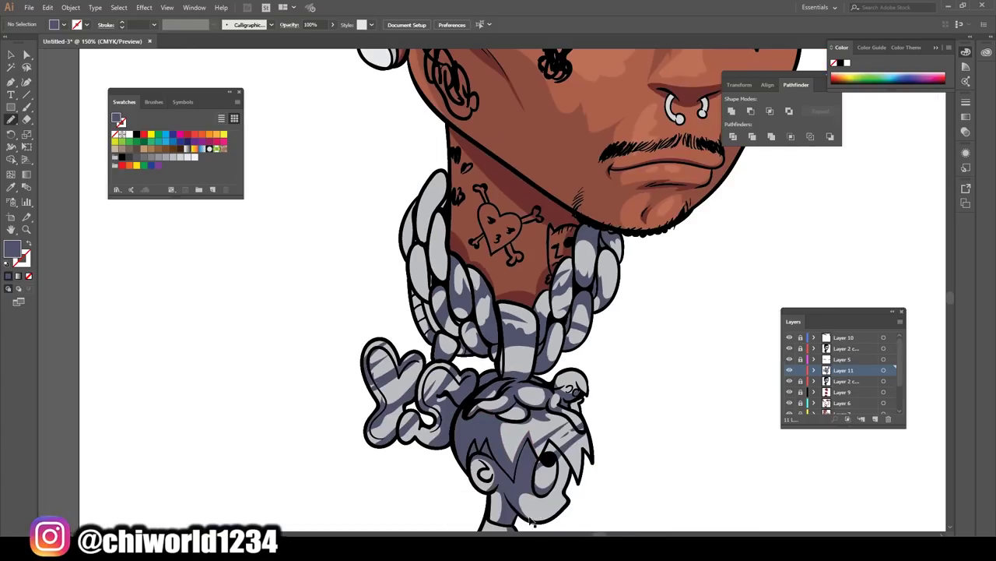
- Add blue-grey Blob Brush shading to a chain link, the white earring disc and the nose ring
scroll(488, 344, "up", 2)
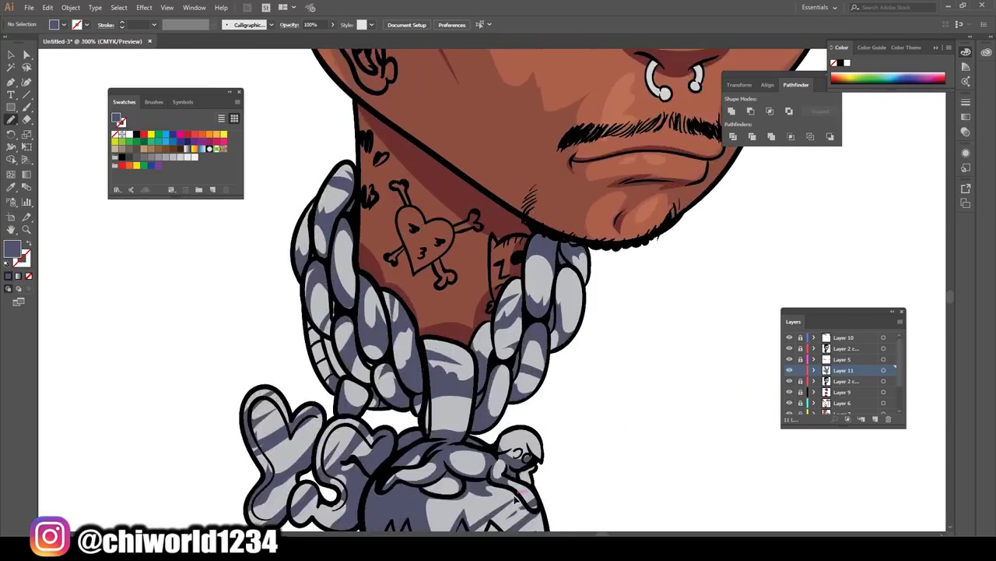
mouse_move(671, 333)
left_mouse_down()
mouse_move(612, 263)
mouse_move(676, 337)
left_mouse_up()
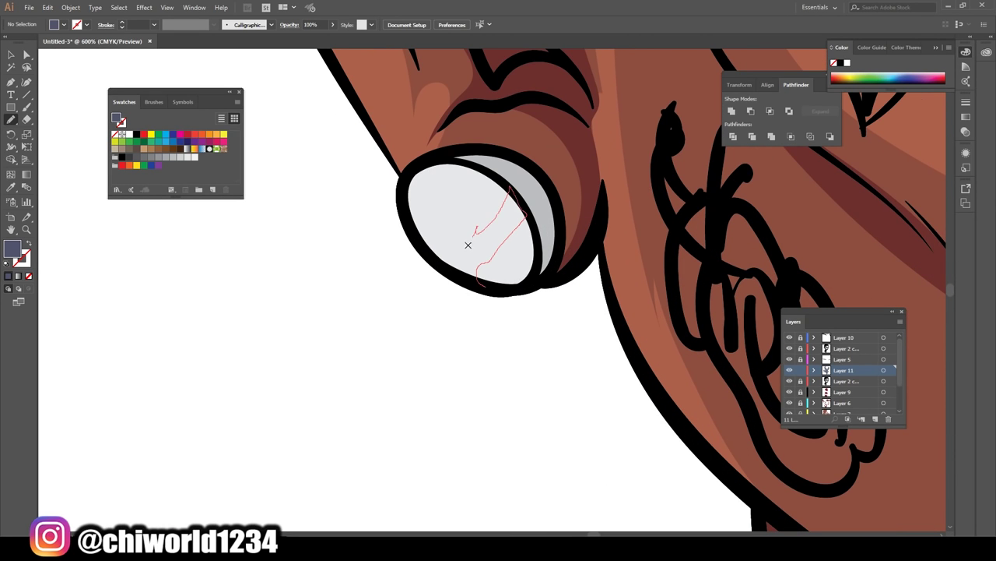
left_click_drag(468, 245, 492, 175)
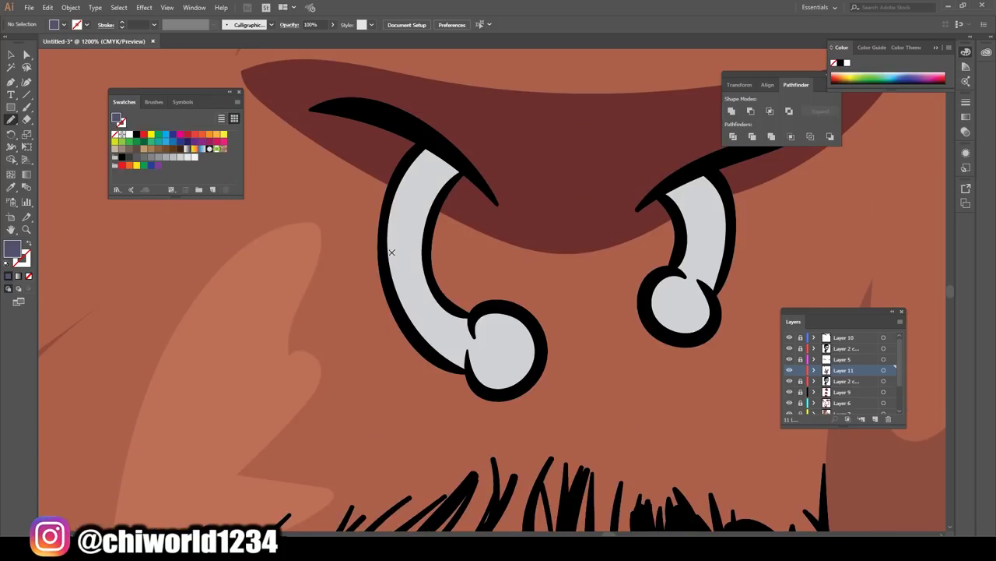
left_click_drag(433, 144, 433, 145)
left_click_drag(492, 379, 524, 361)
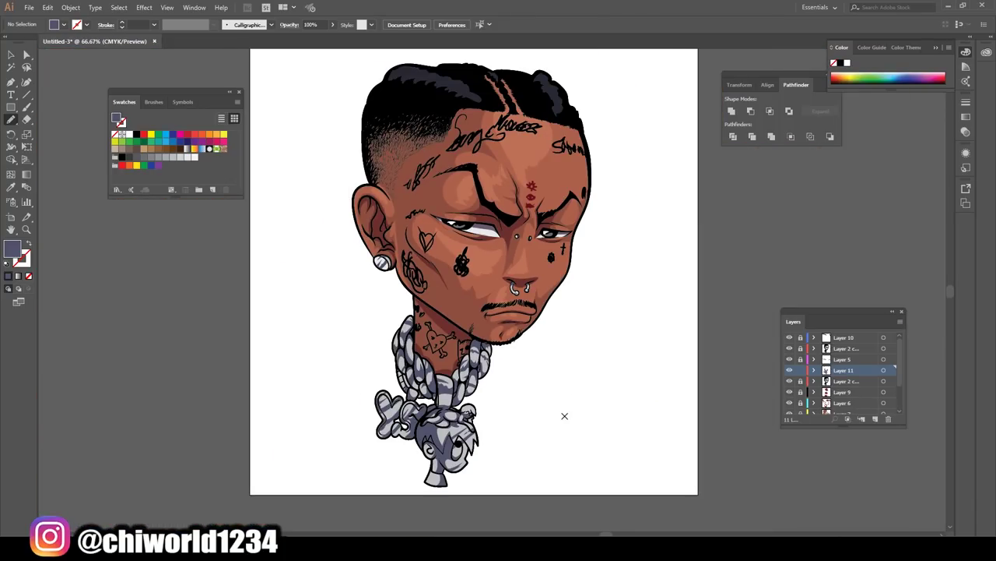
- Lighten the jewelry shadow colours by adjusting their black amount with live preview
left_click(11, 54)
left_click(436, 366)
left_click(47, 7)
left_click(257, 226)
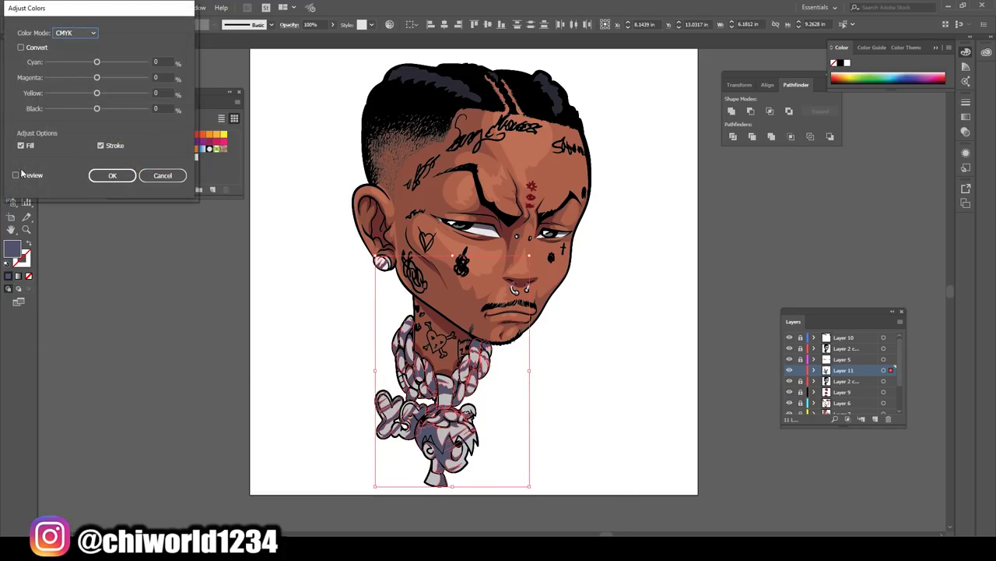
left_click_drag(97, 108, 103, 100)
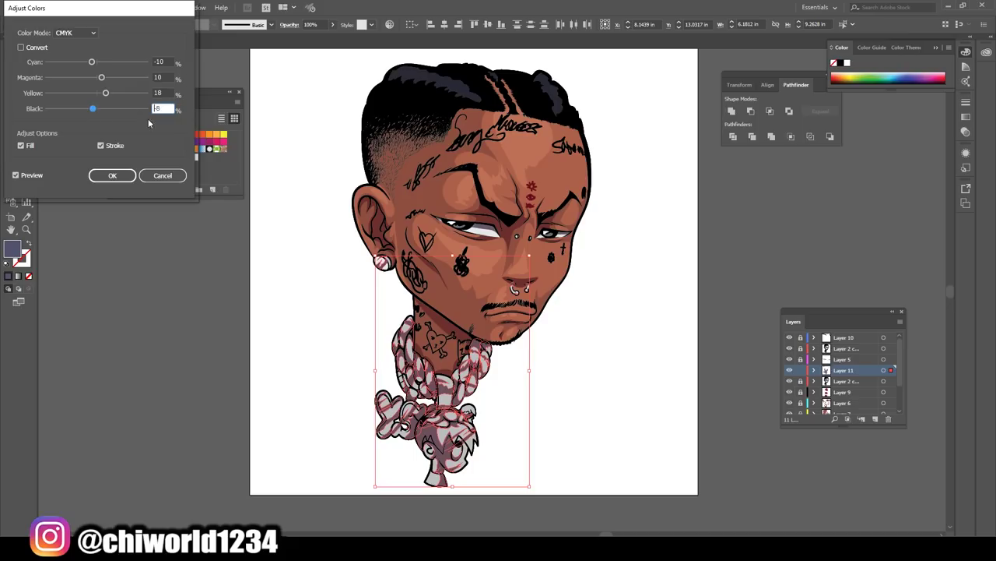
key("Return")
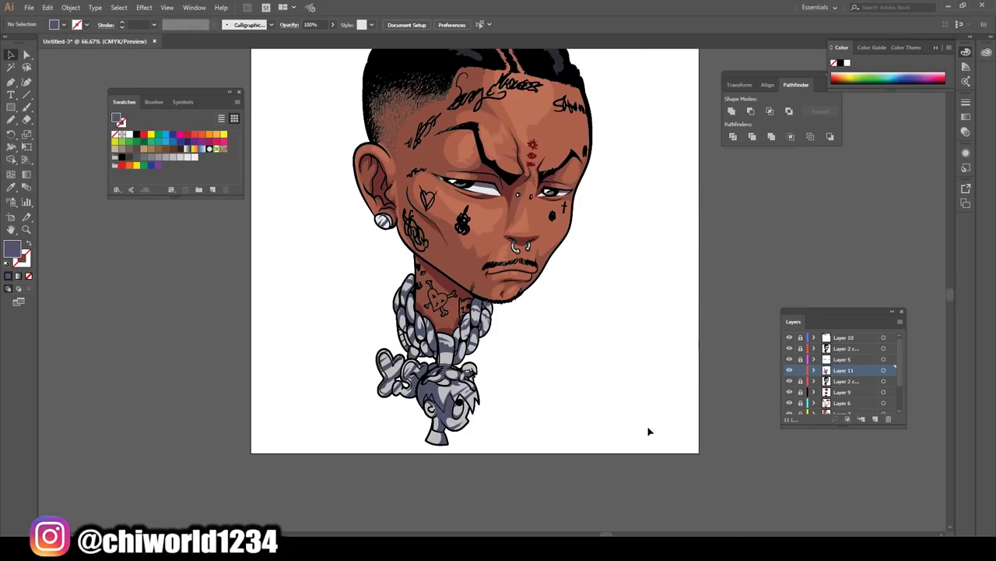
- Move Layer 12 below Layer 11 and set a white fill for the Paintbrush
scroll(677, 353, "up", 2)
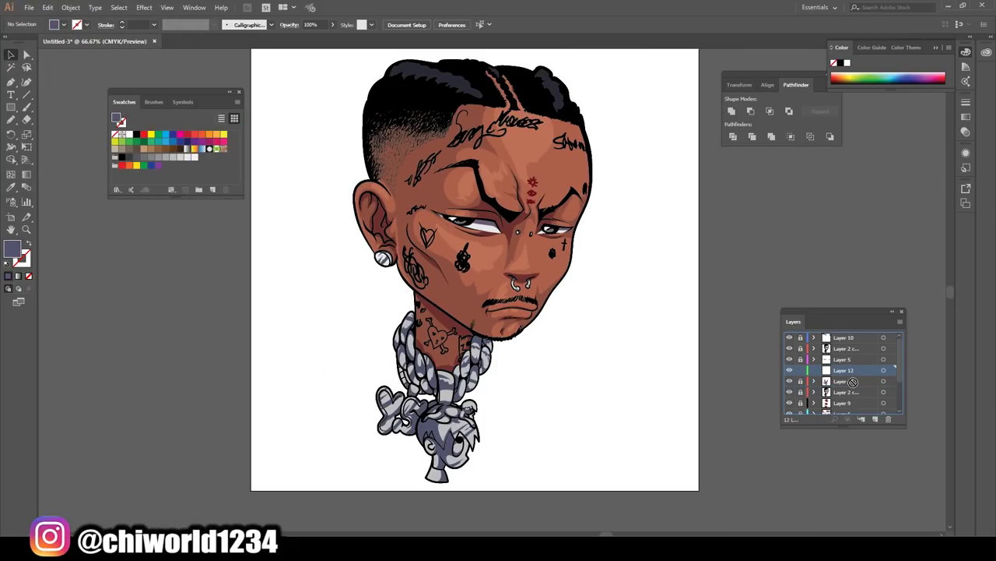
left_click_drag(853, 381, 853, 382)
key("ctrl+plus")
double_click(12, 248)
left_click(262, 39)
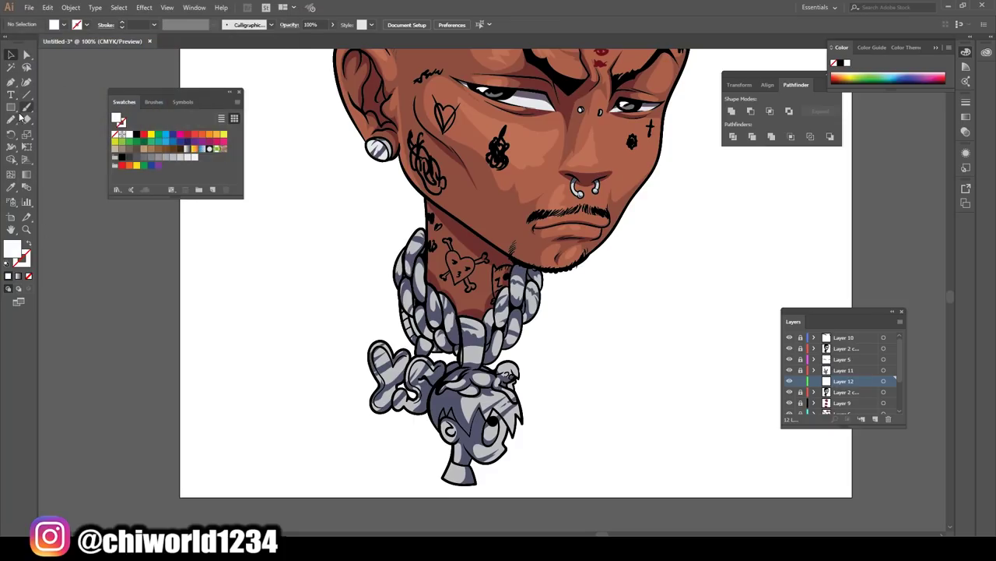
left_click(25, 108)
key("ctrl+plus")
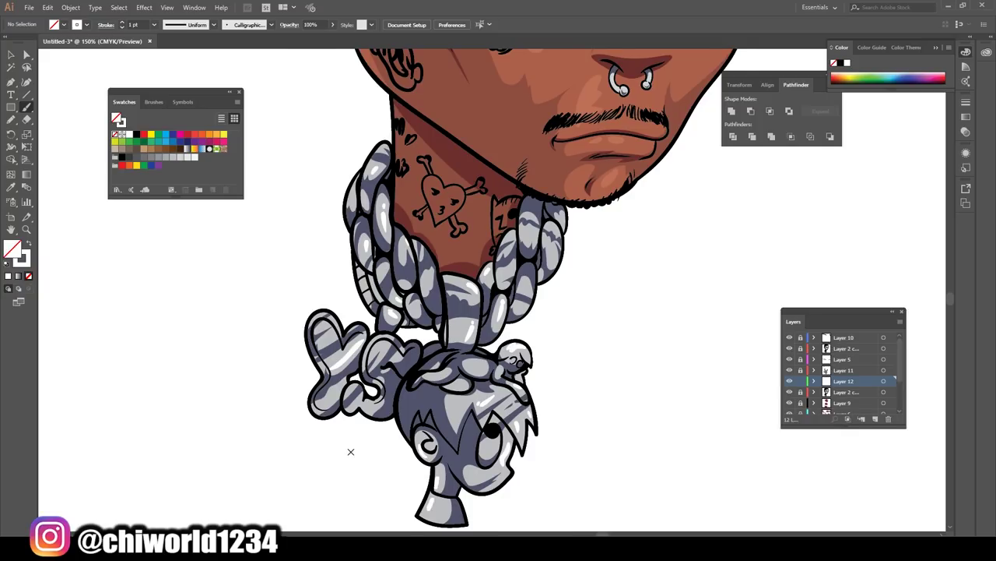
scroll(350, 452, "up", 2)
key("ctrl+minus")
key("ctrl+minus")
key("ctrl+minus")
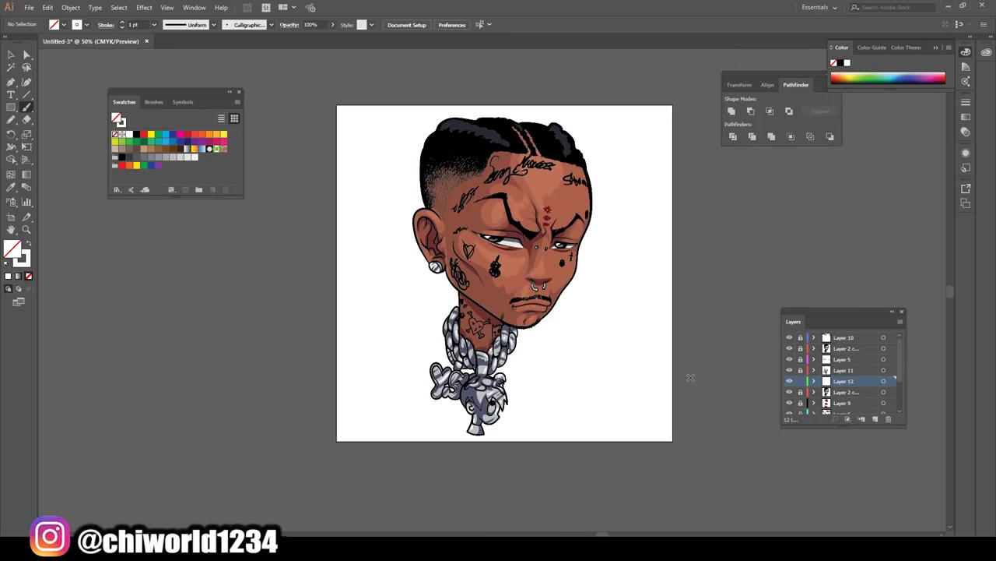
- Move Layer 13 under Layer 10, then draw a thin four-point star and a small centre ellipse
left_click_drag(854, 325, 848, 343)
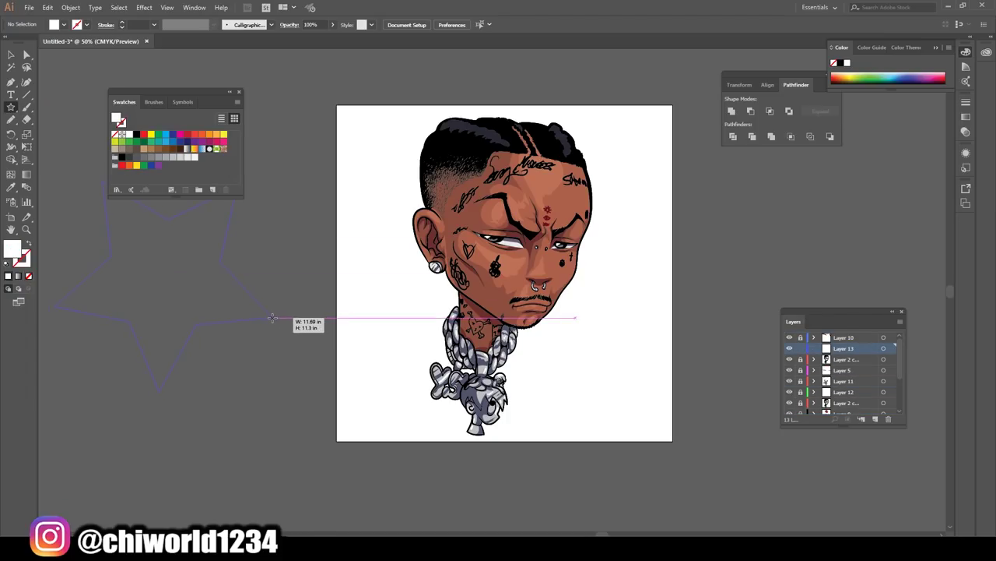
key("Down")
left_click_drag(271, 318, 245, 292)
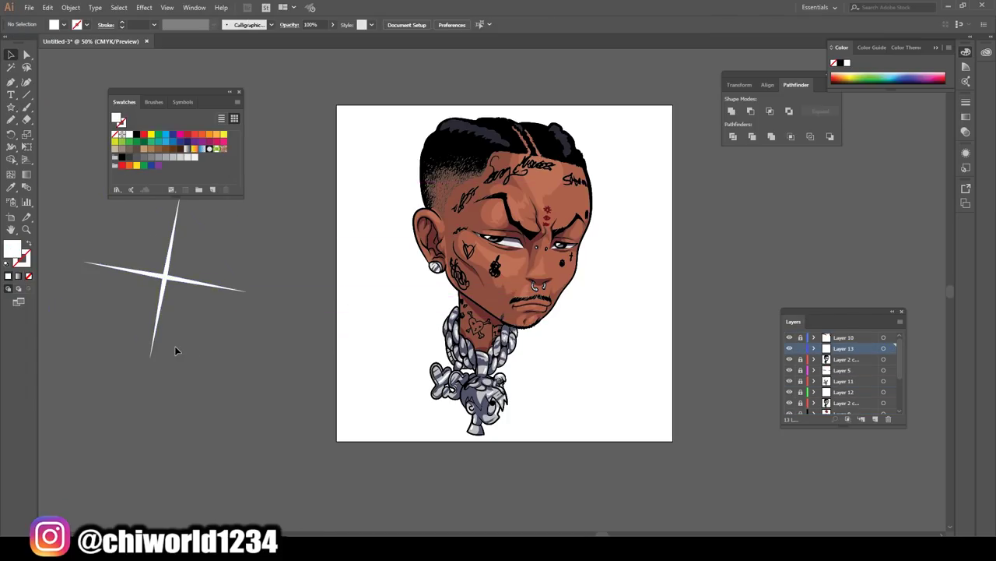
left_click_drag(10, 107, 47, 129)
left_click_drag(149, 262, 179, 287)
- Apply an 81 px Gaussian Blur to the ellipse, expand the sparkle's appearance, and move it onto the pendant
left_click(47, 7)
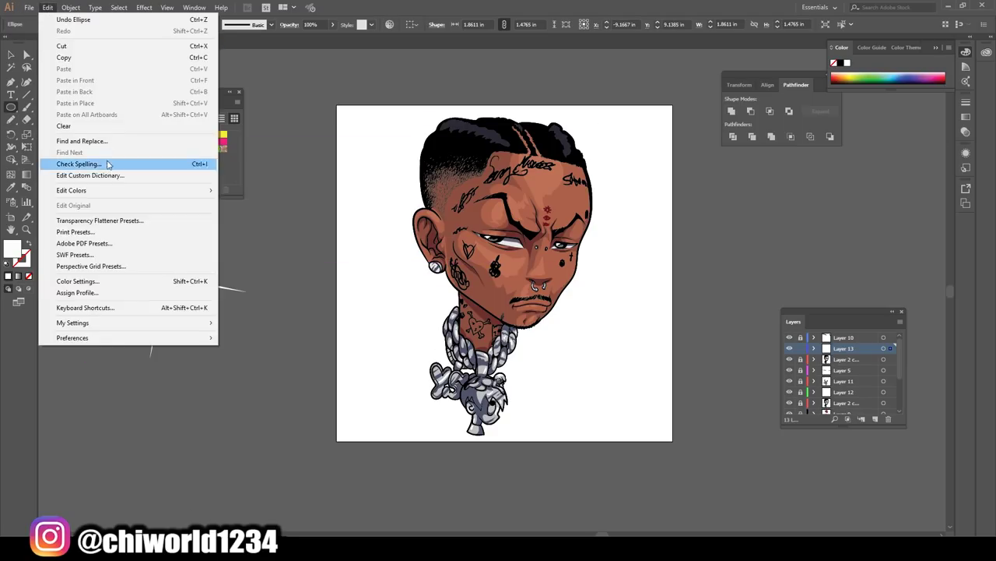
left_click(285, 184)
left_click(17, 57)
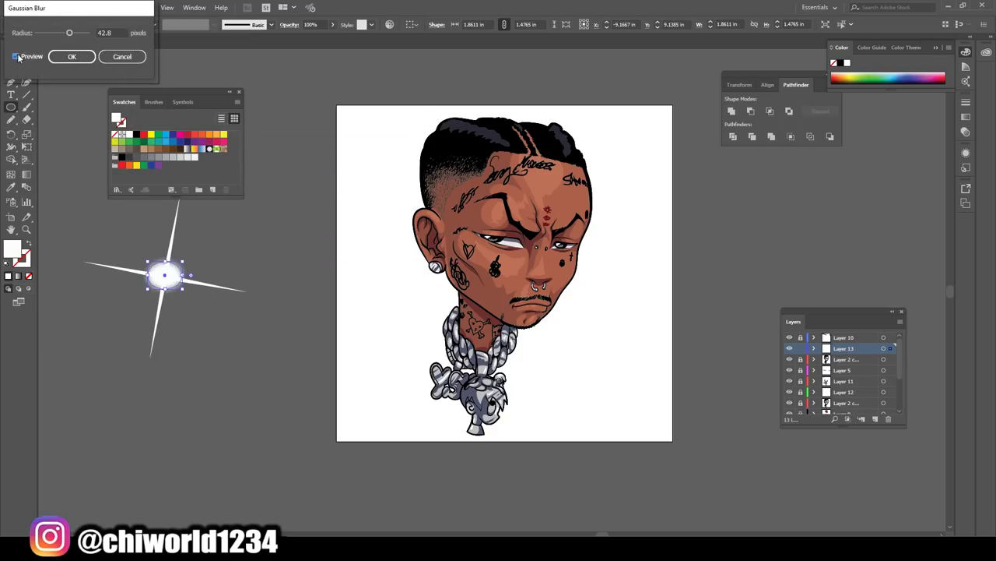
left_click(71, 57)
left_click_drag(99, 277, 367, 207)
left_click(71, 7)
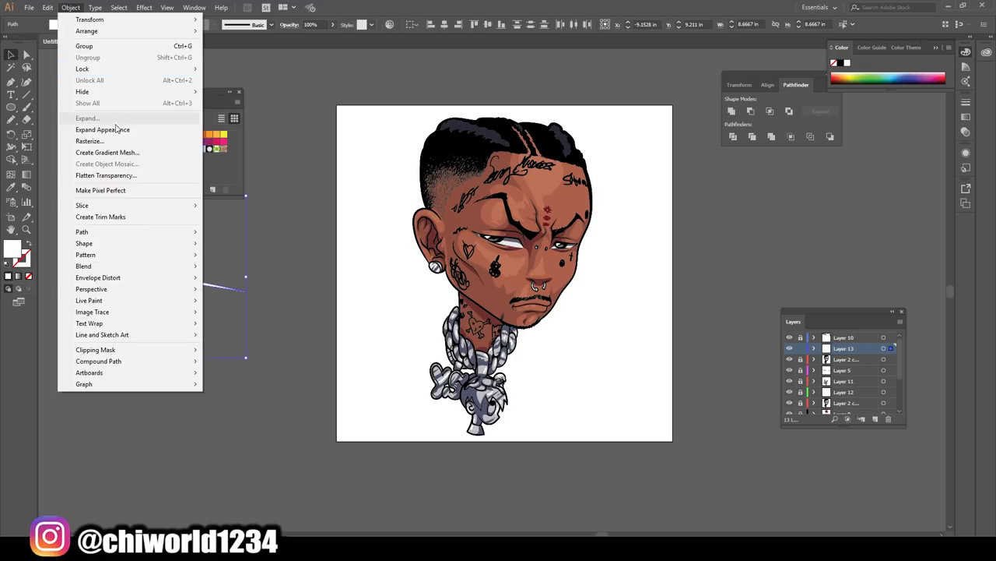
left_click(116, 129)
mouse_move(246, 360)
left_mouse_down()
mouse_move(181, 274)
mouse_move(529, 391)
left_mouse_up()
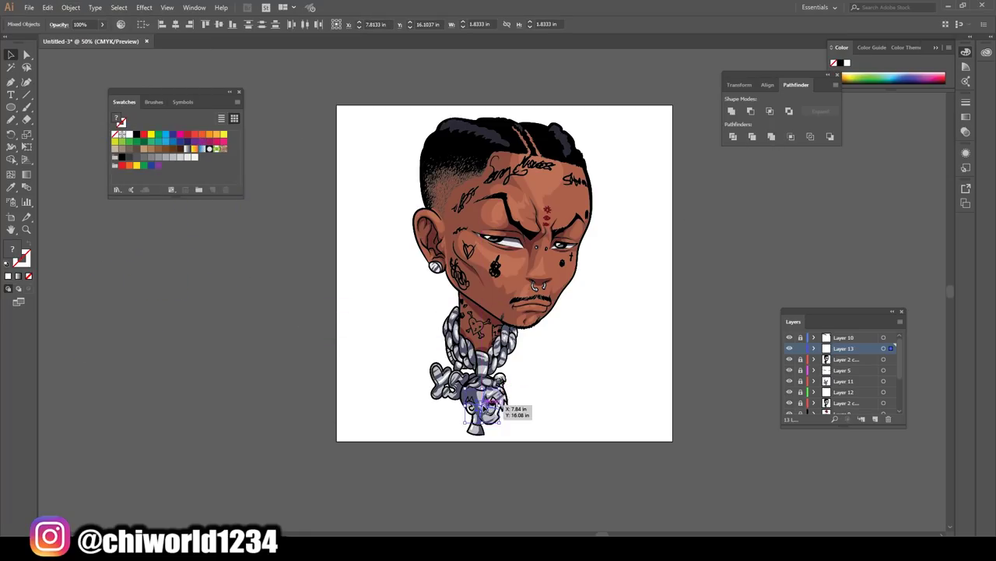
- Shrink the sparkle and position it on the pendant
scroll(530, 392, "up", 3)
left_click_drag(549, 286, 494, 340)
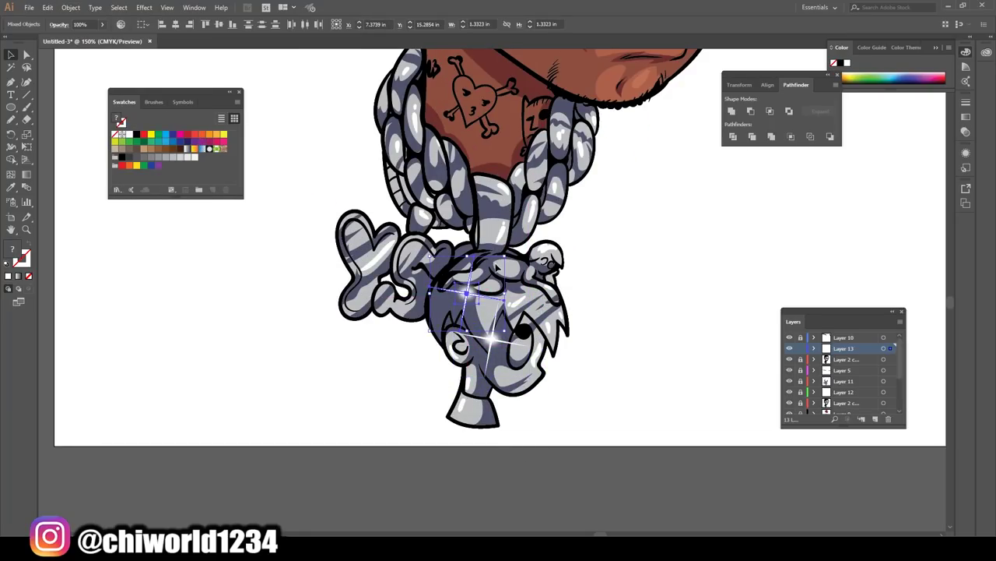
left_click_drag(479, 278, 508, 261)
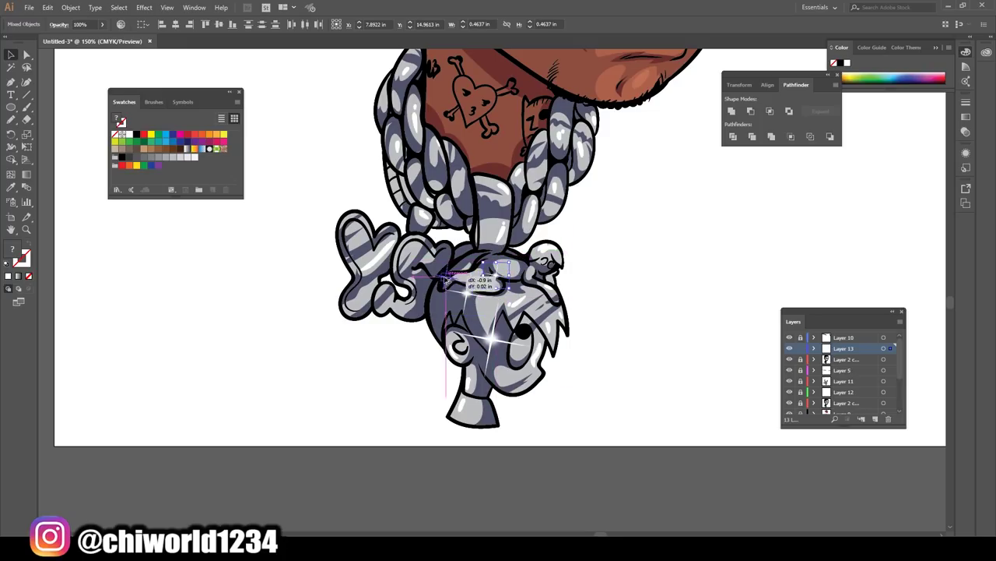
left_click_drag(445, 279, 426, 291)
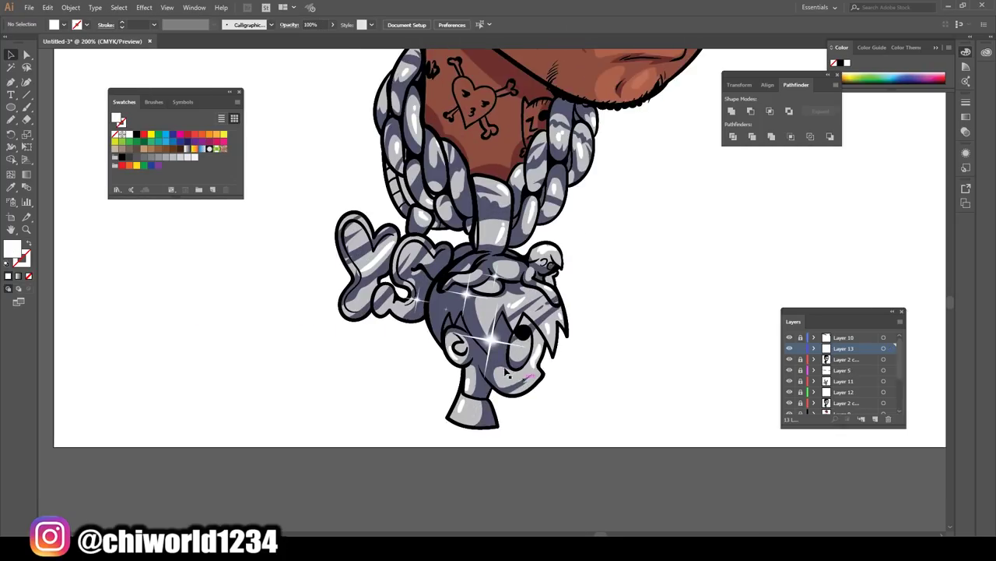
- Move the glow and sparkle up toward the chain and place copies around it
key("ctrl+plus")
left_click(490, 352)
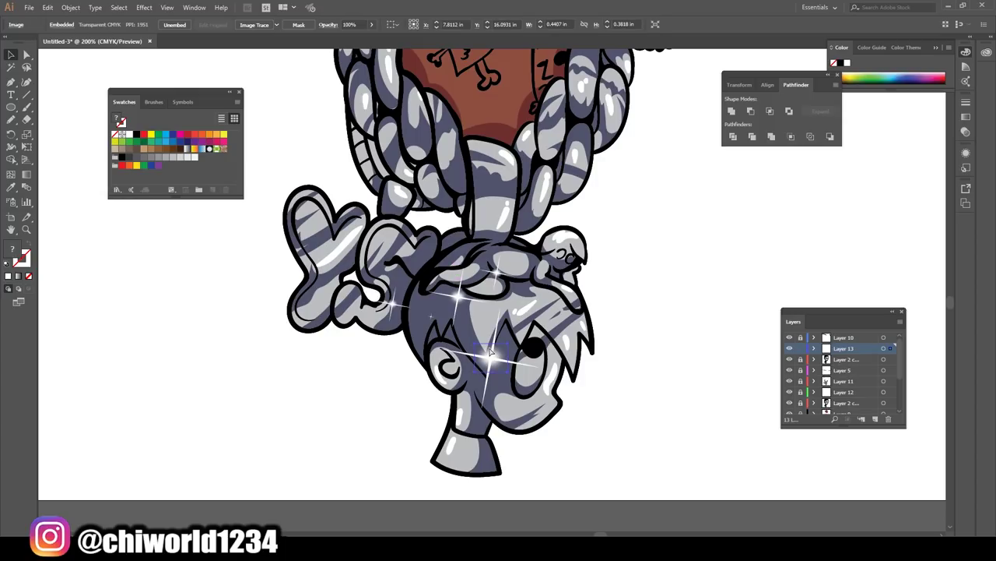
left_click_drag(491, 352, 491, 289)
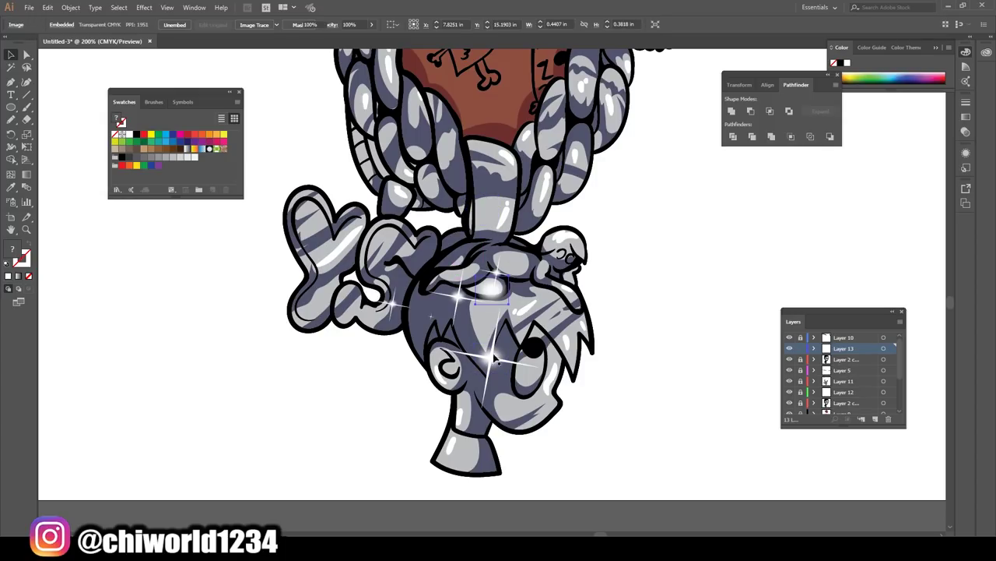
left_click(486, 280, "shift")
left_click_drag(517, 259, 518, 152)
key("ctrl+minus")
mouse_move(492, 288)
left_mouse_down()
mouse_move(429, 253)
mouse_move(549, 290)
mouse_move(462, 207)
mouse_move(397, 165)
left_mouse_up()
- Move sparkles onto the upper-left chain link and near the pendant
scroll(643, 341, "down", 4)
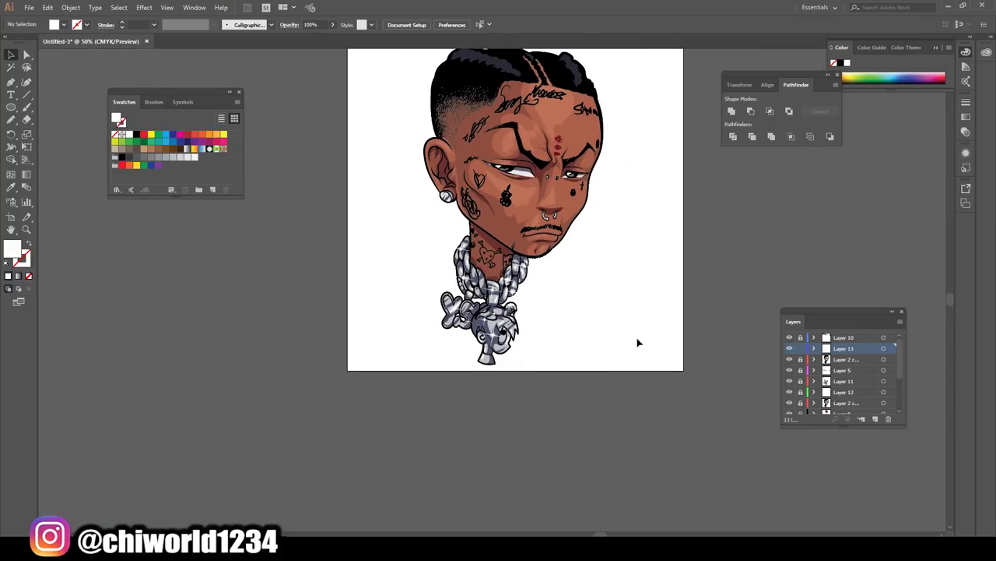
scroll(638, 341, "up", 4)
left_click_drag(506, 312, 537, 357)
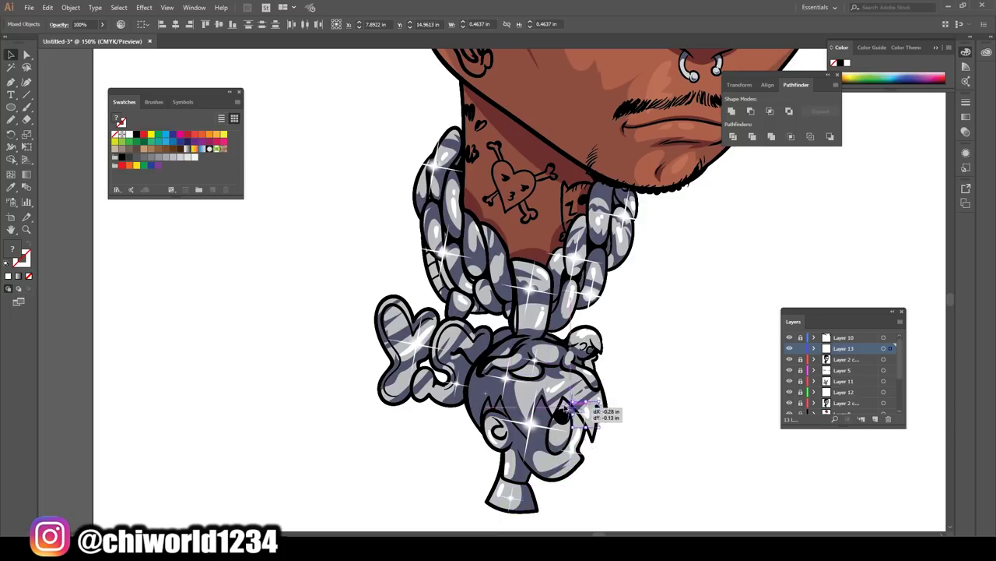
mouse_move(510, 495)
left_mouse_down()
mouse_move(489, 234)
mouse_move(403, 396)
left_mouse_up()
mouse_move(596, 225)
left_mouse_down()
mouse_move(594, 206)
mouse_move(629, 244)
mouse_move(582, 344)
mouse_move(574, 407)
mouse_move(513, 320)
mouse_move(562, 276)
mouse_move(522, 233)
mouse_move(461, 246)
left_mouse_up()
- Enlarge a sparkle on the left chain, drop another there, and review at 100%
left_click(631, 359)
key("ctrl+minus")
key("ctrl+minus")
key("ctrl+minus")
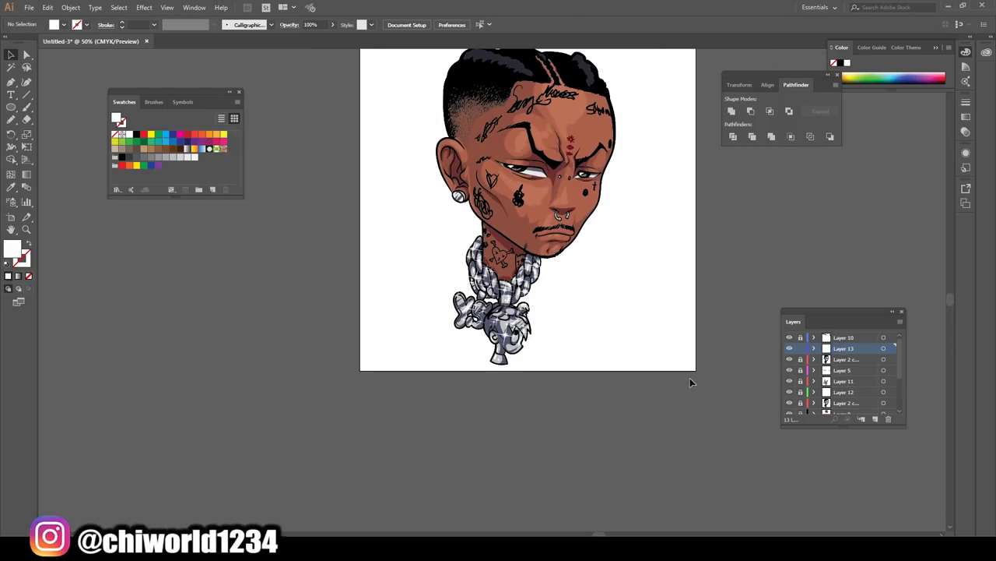
key("ctrl+equal")
key("ctrl+equal")
scroll(552, 352, "down", 1)
left_click(498, 293)
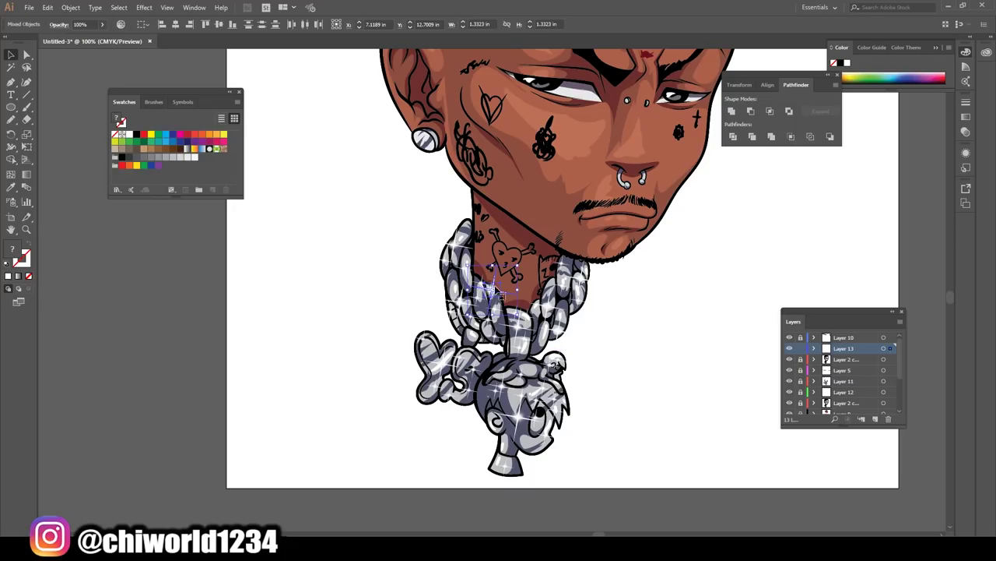
left_click_drag(536, 389, 573, 370)
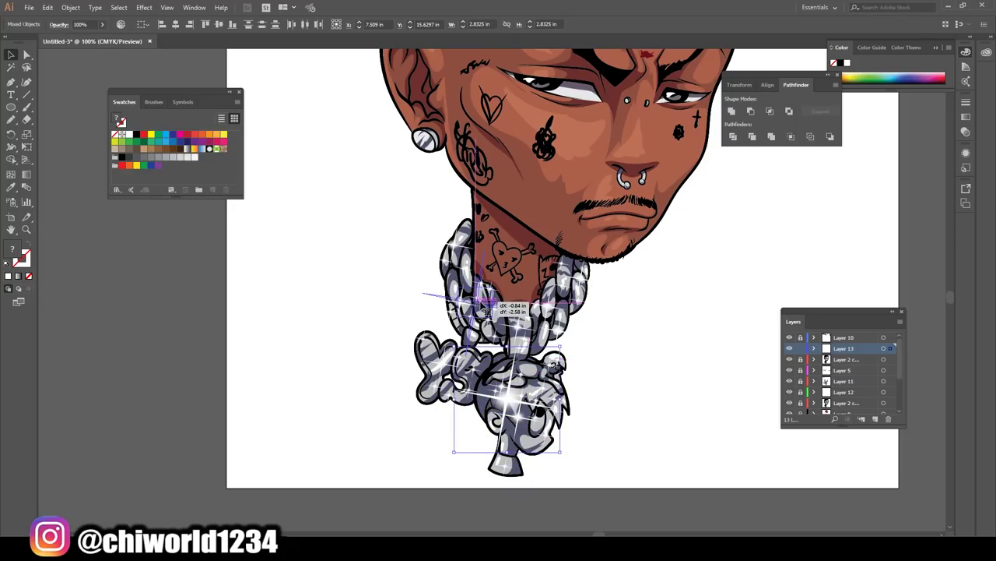
left_click(678, 413)
key("ctrl+minus")
left_click_drag(484, 309, 511, 288)
scroll(685, 392, "up", 1)
key("ctrl+equal")
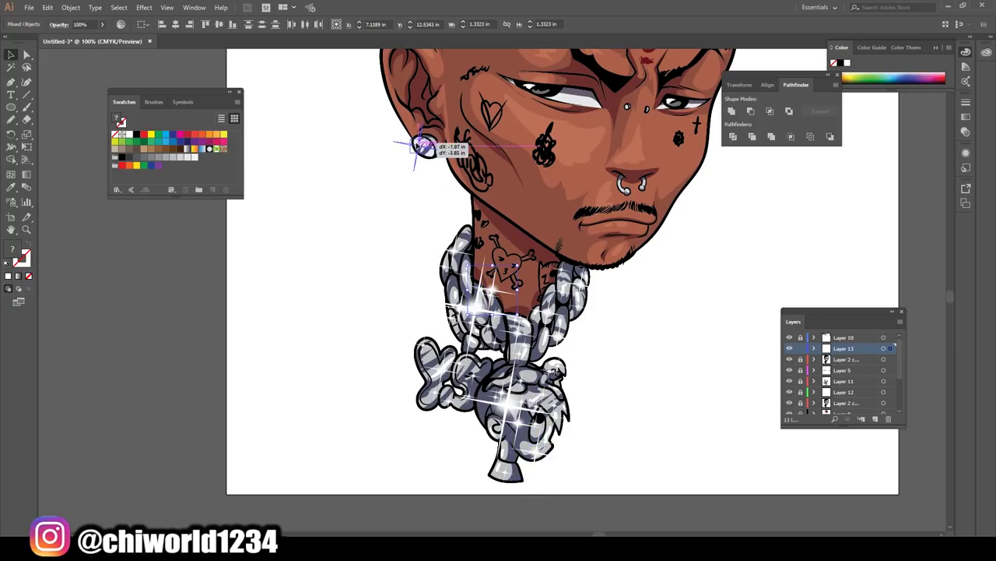